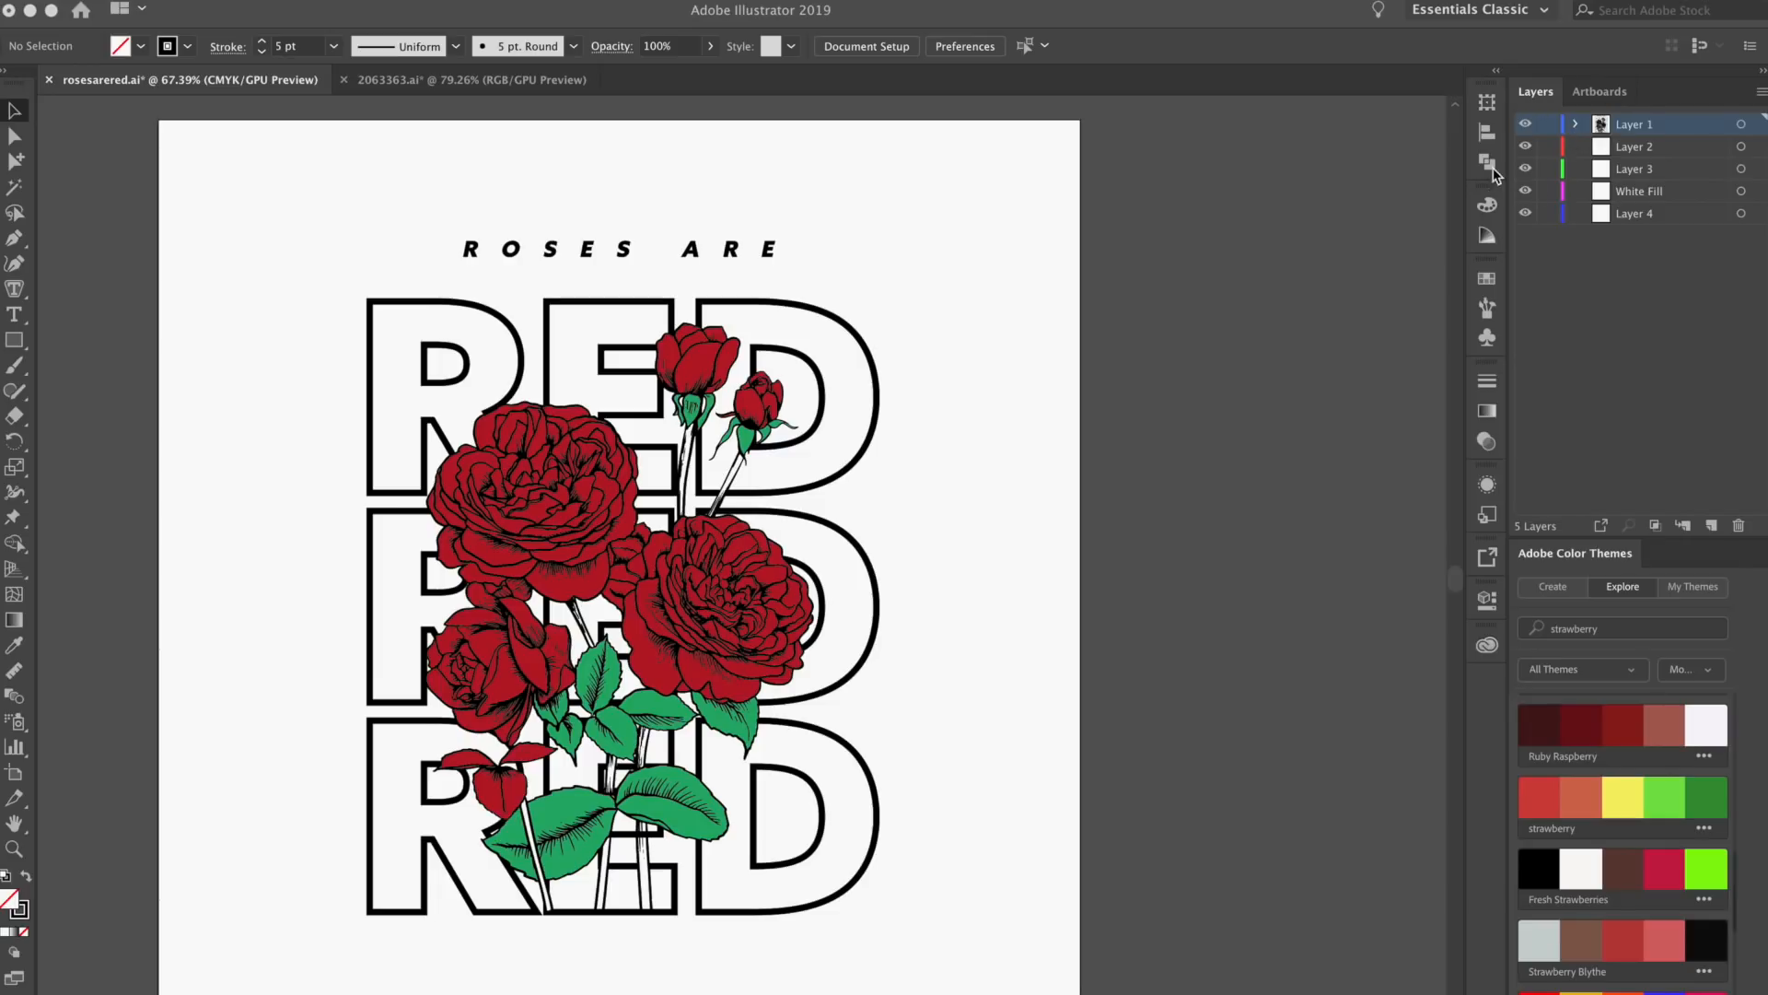
pyautogui.click(1487, 162)
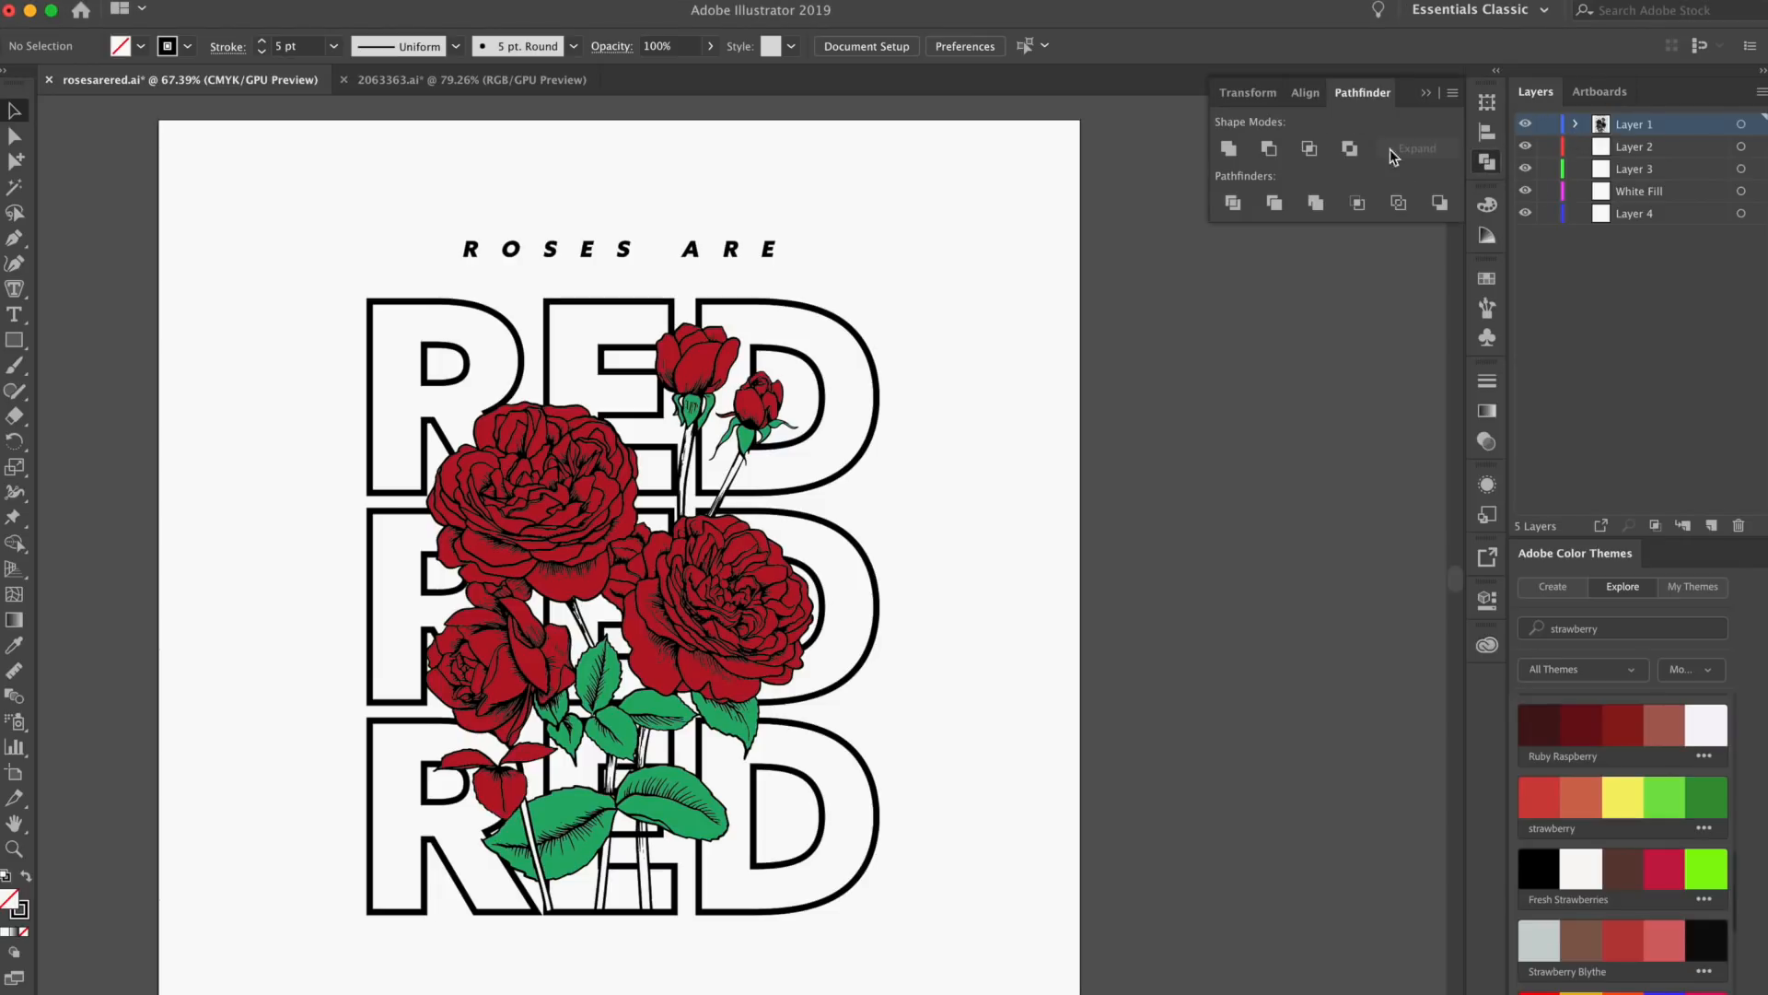
pyautogui.click(1492, 167)
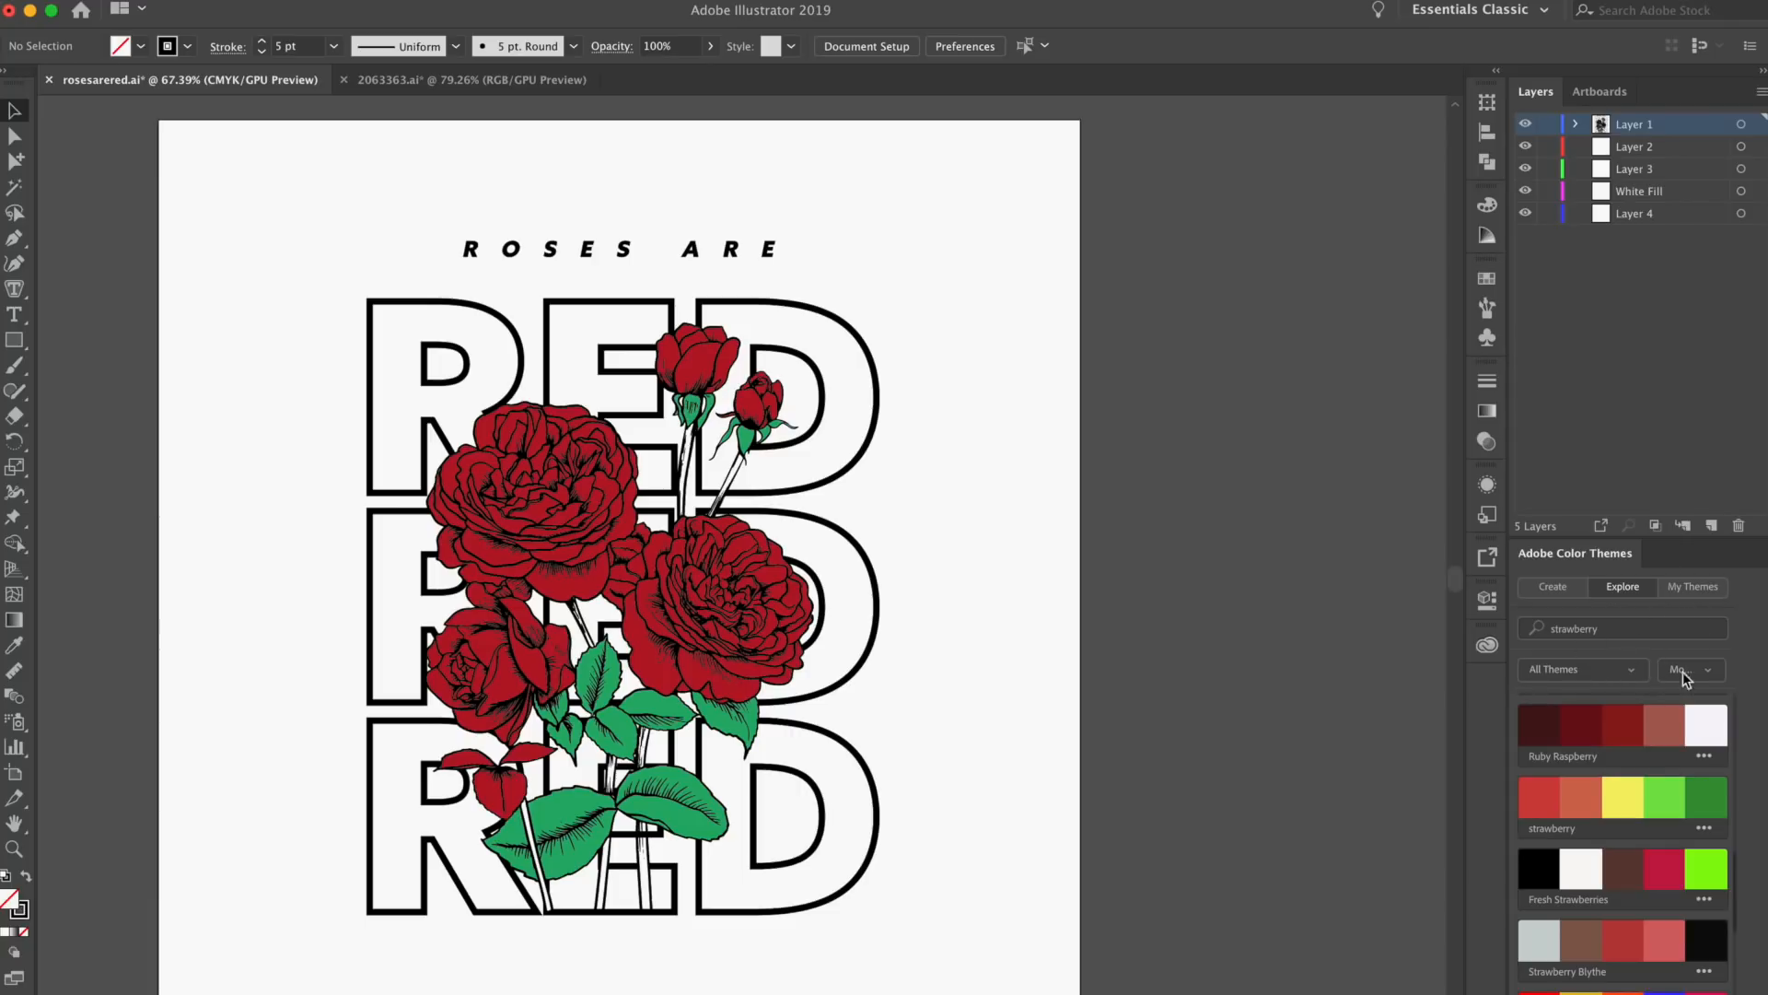
pyautogui.click(472, 80)
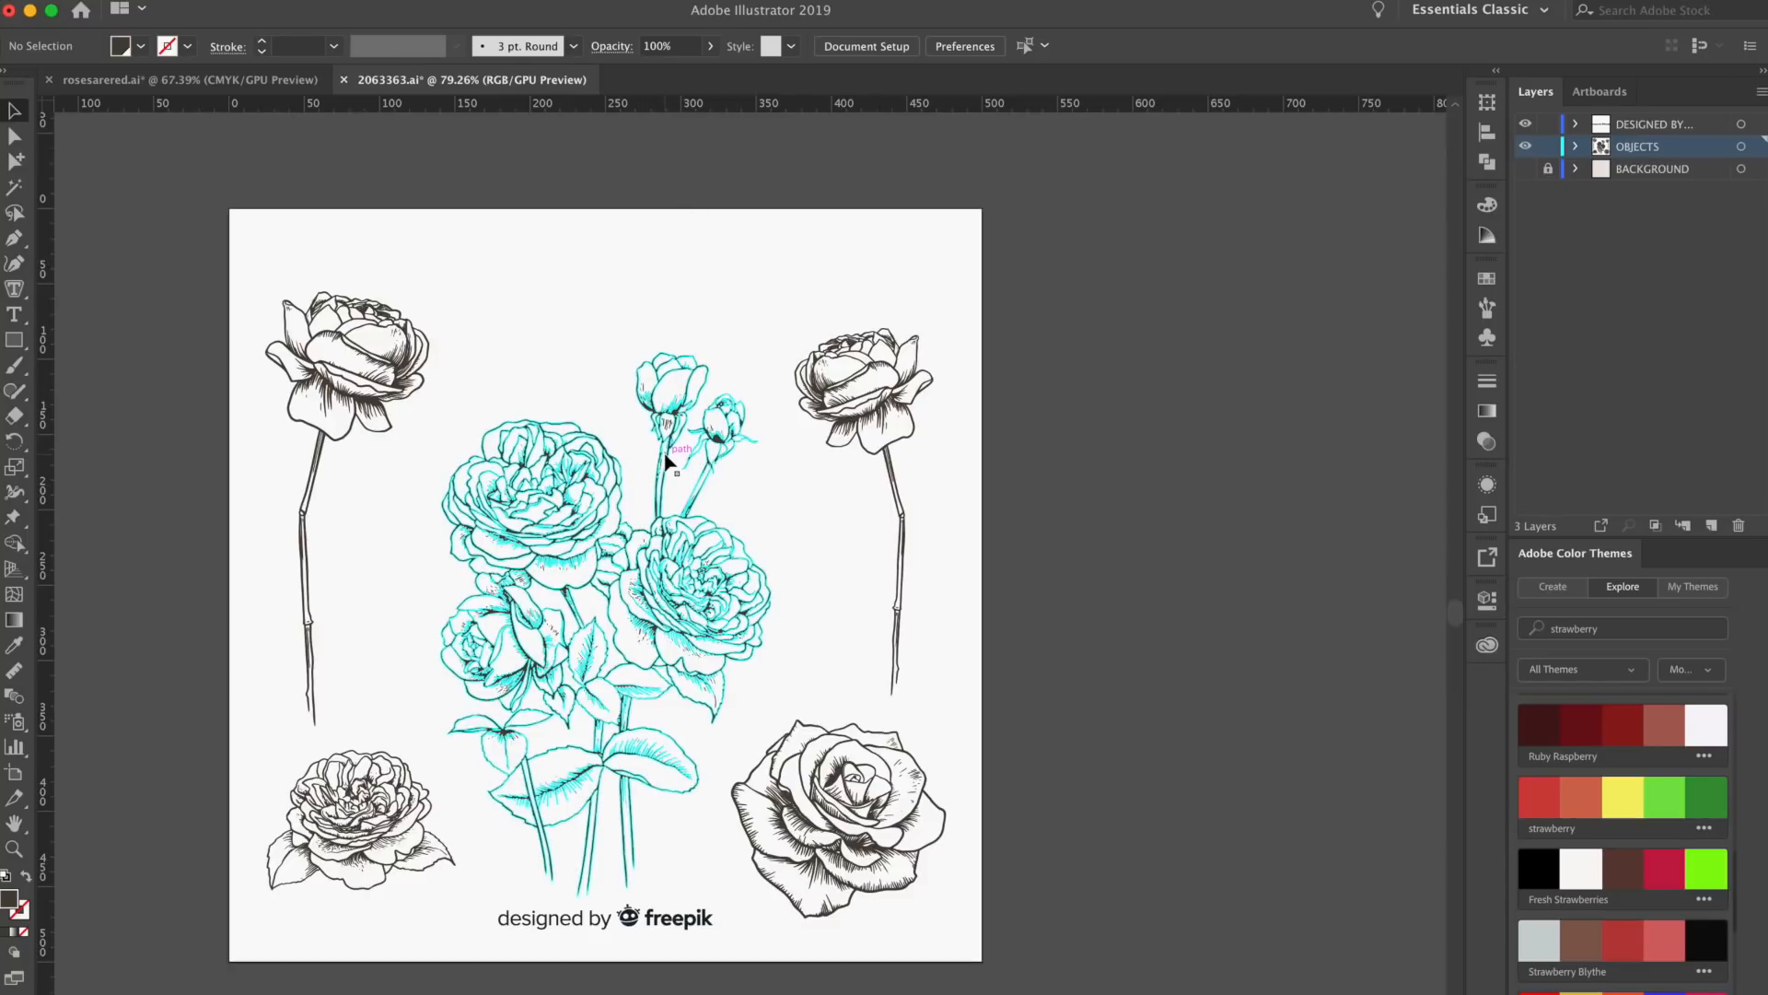
pyautogui.click(255, 83)
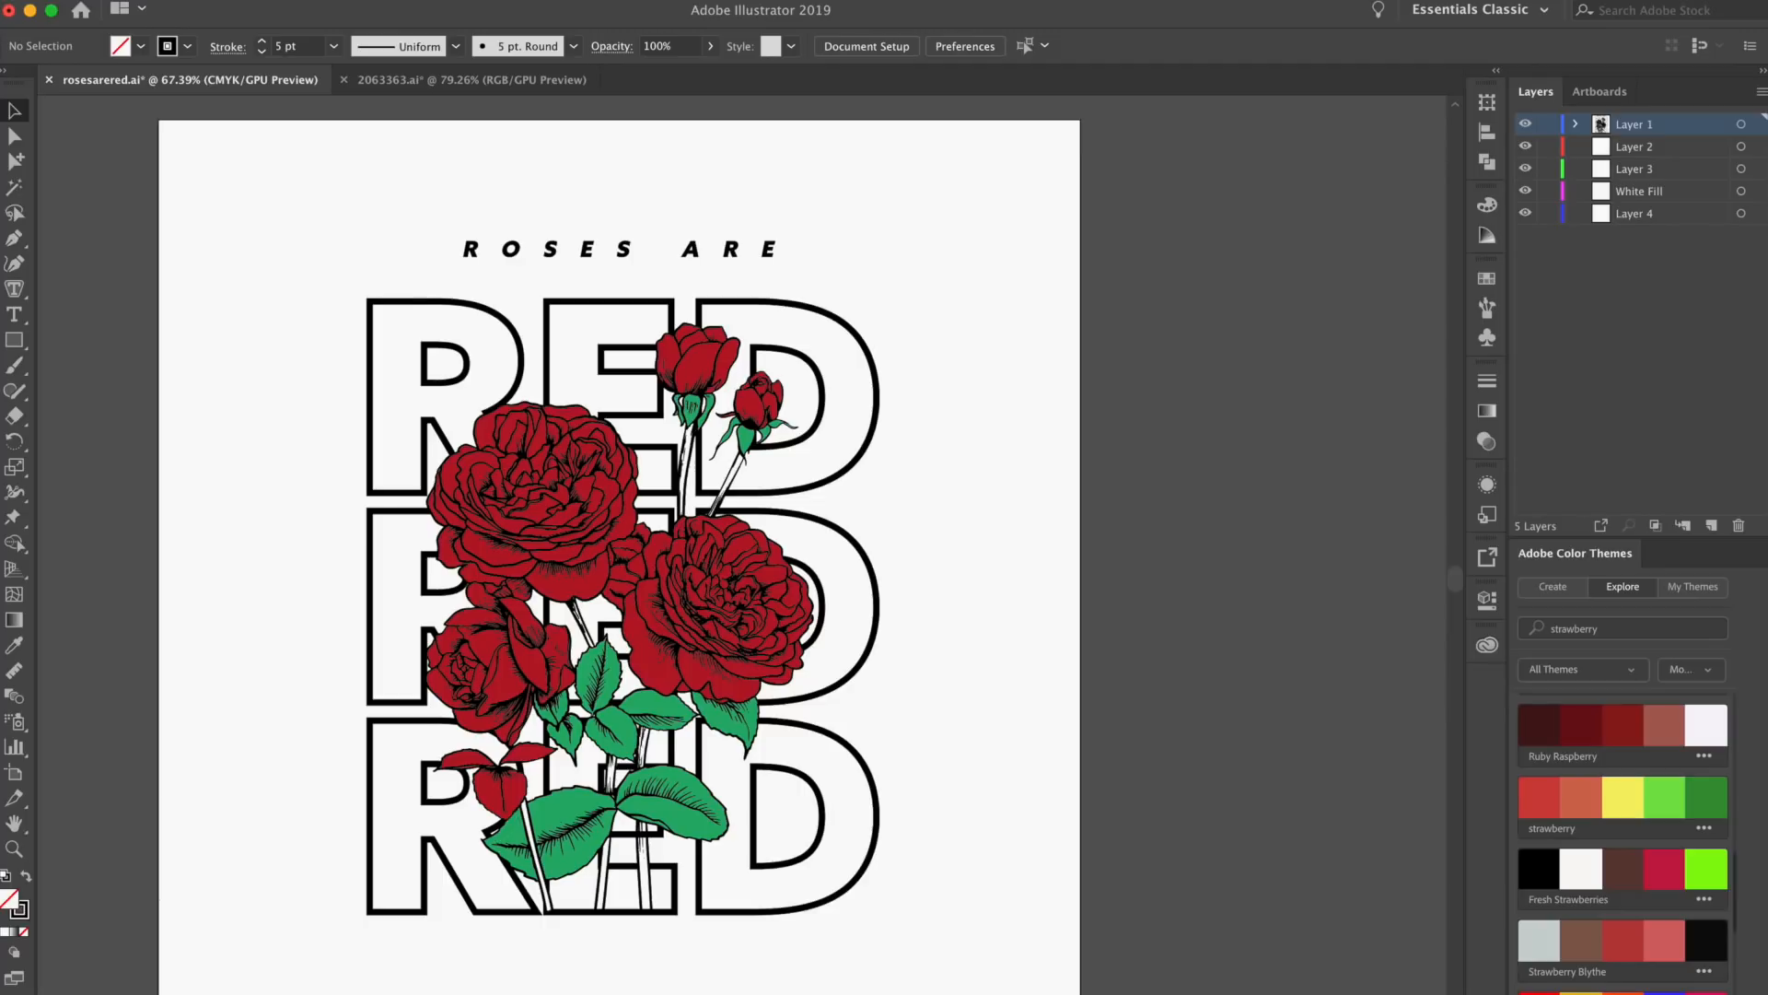
# Create a new print document 4 inches wide and 4 inches high
pyautogui.click(152, 0)
pyautogui.click(204, 7)
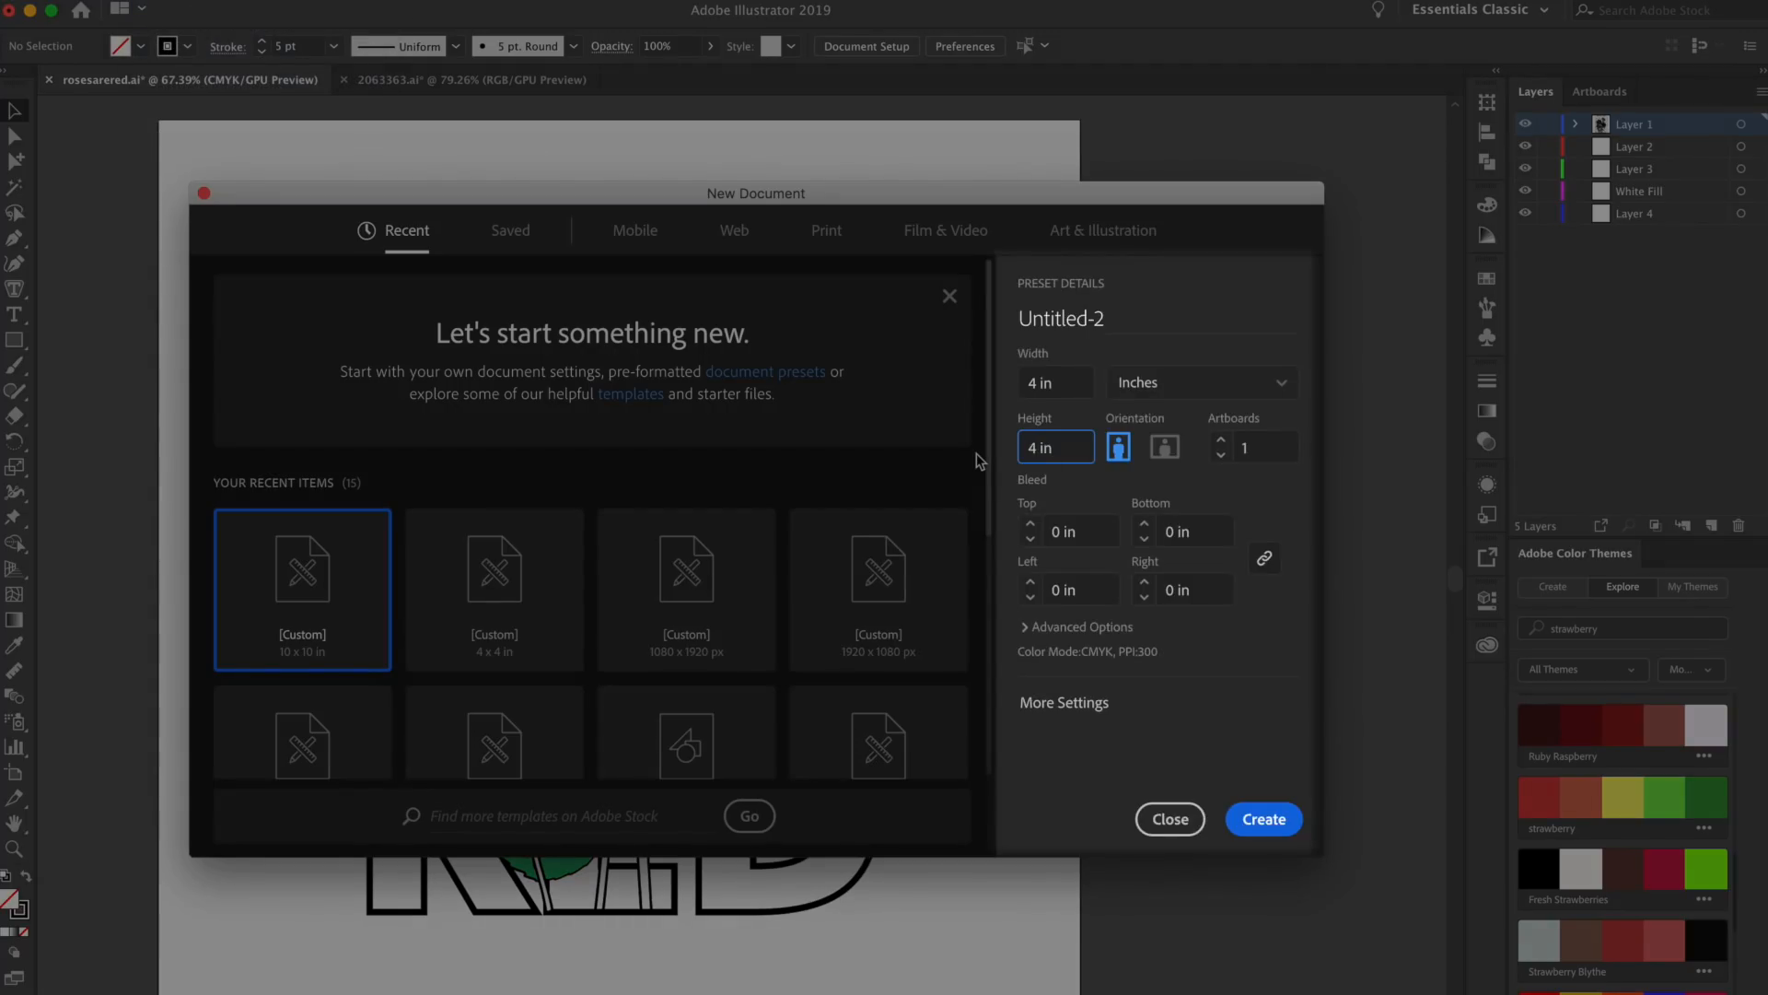
pyautogui.click(1037, 381)
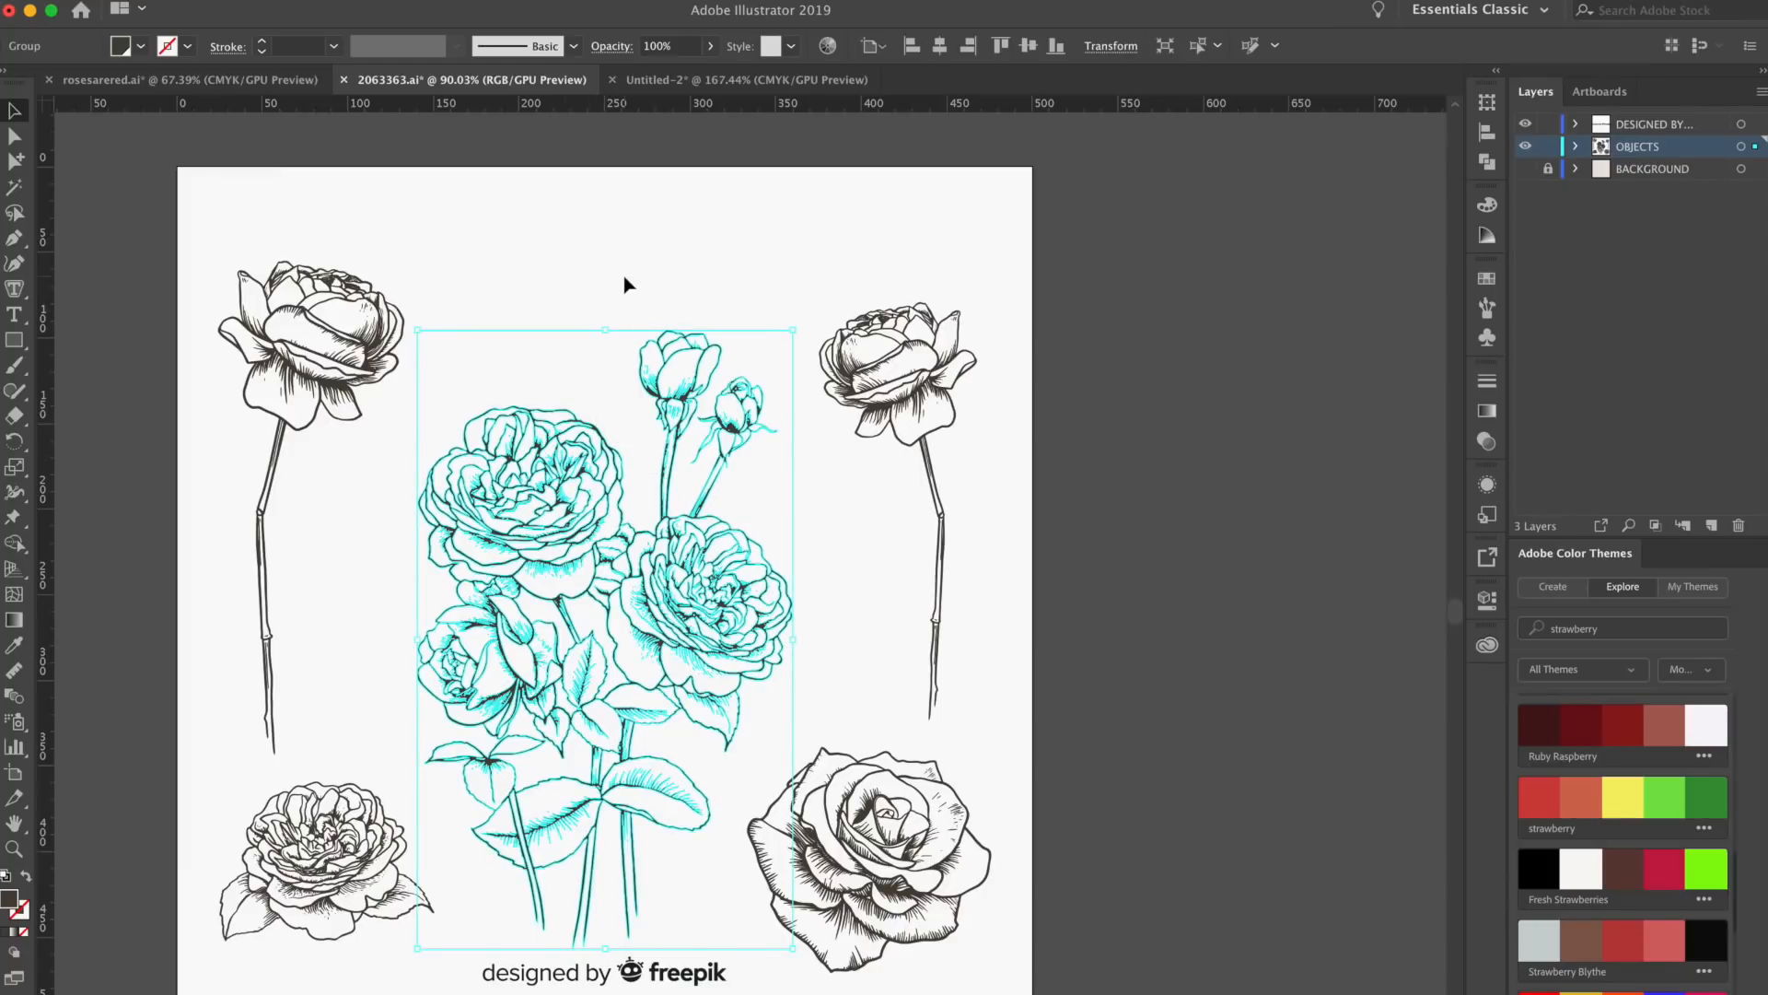
# Copy the central rose bouquet from 2063363.ai and paste it into the new 4 by 4 inch document
pyautogui.press('super+c')
pyautogui.click(198, 1)
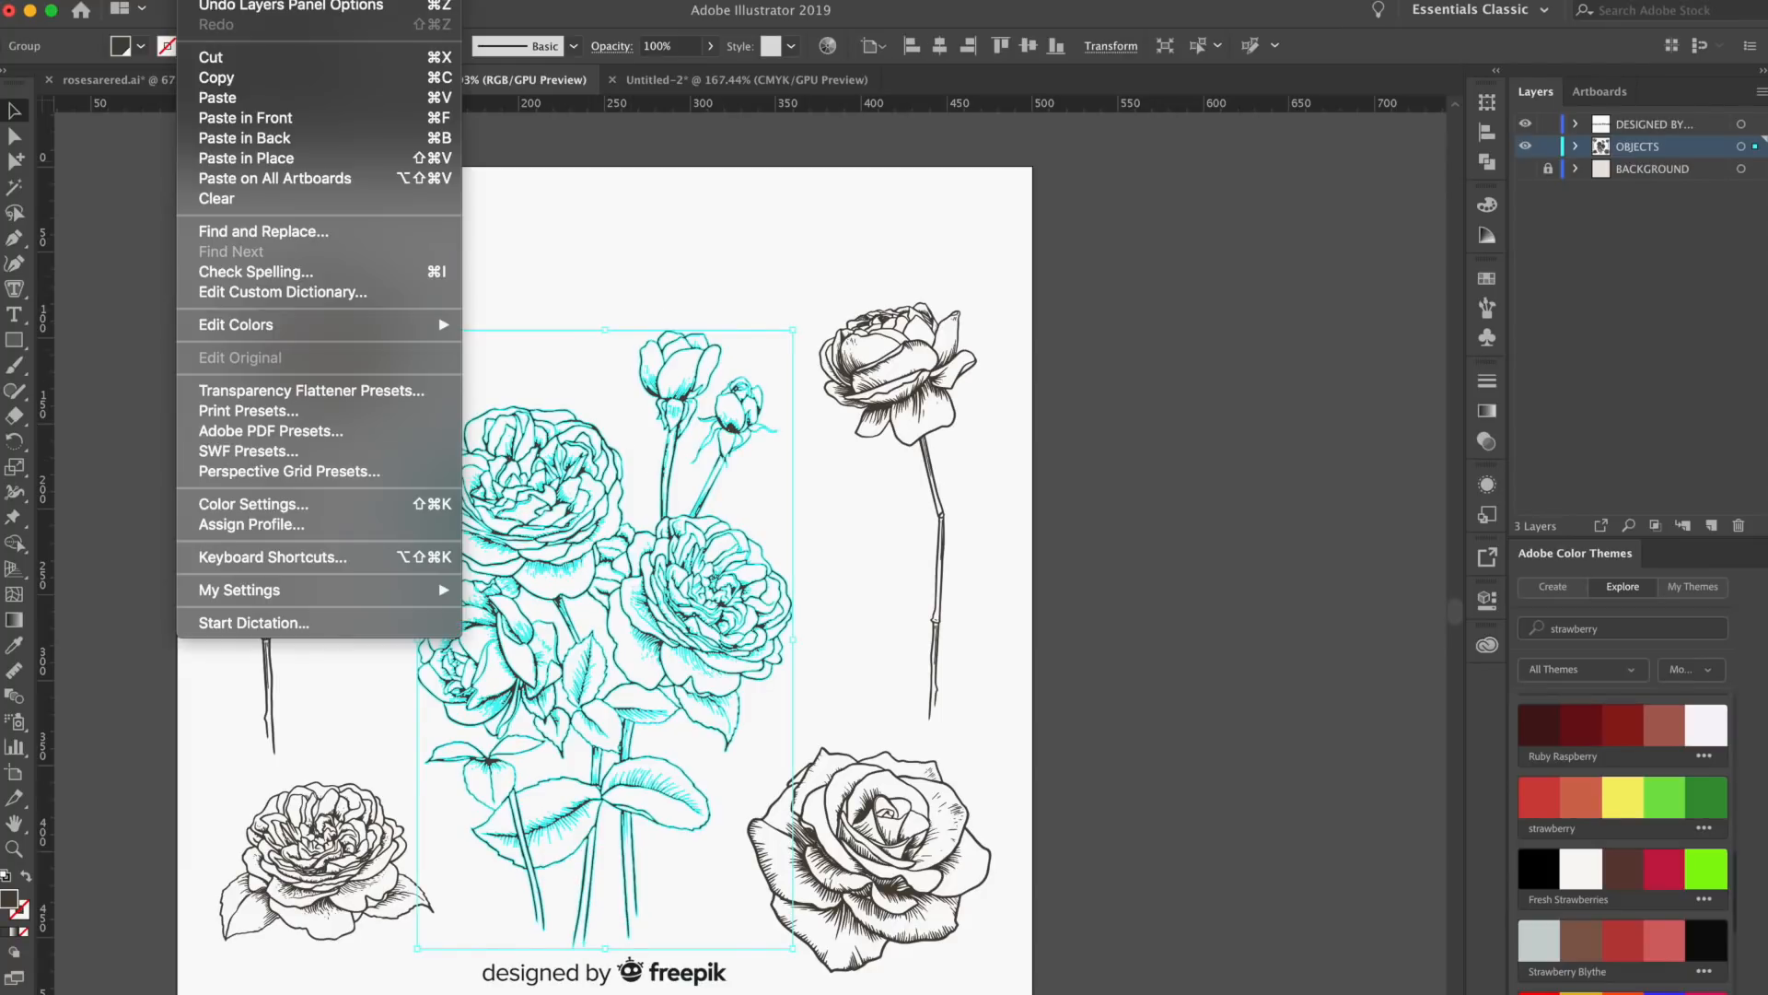
pyautogui.click(702, 81)
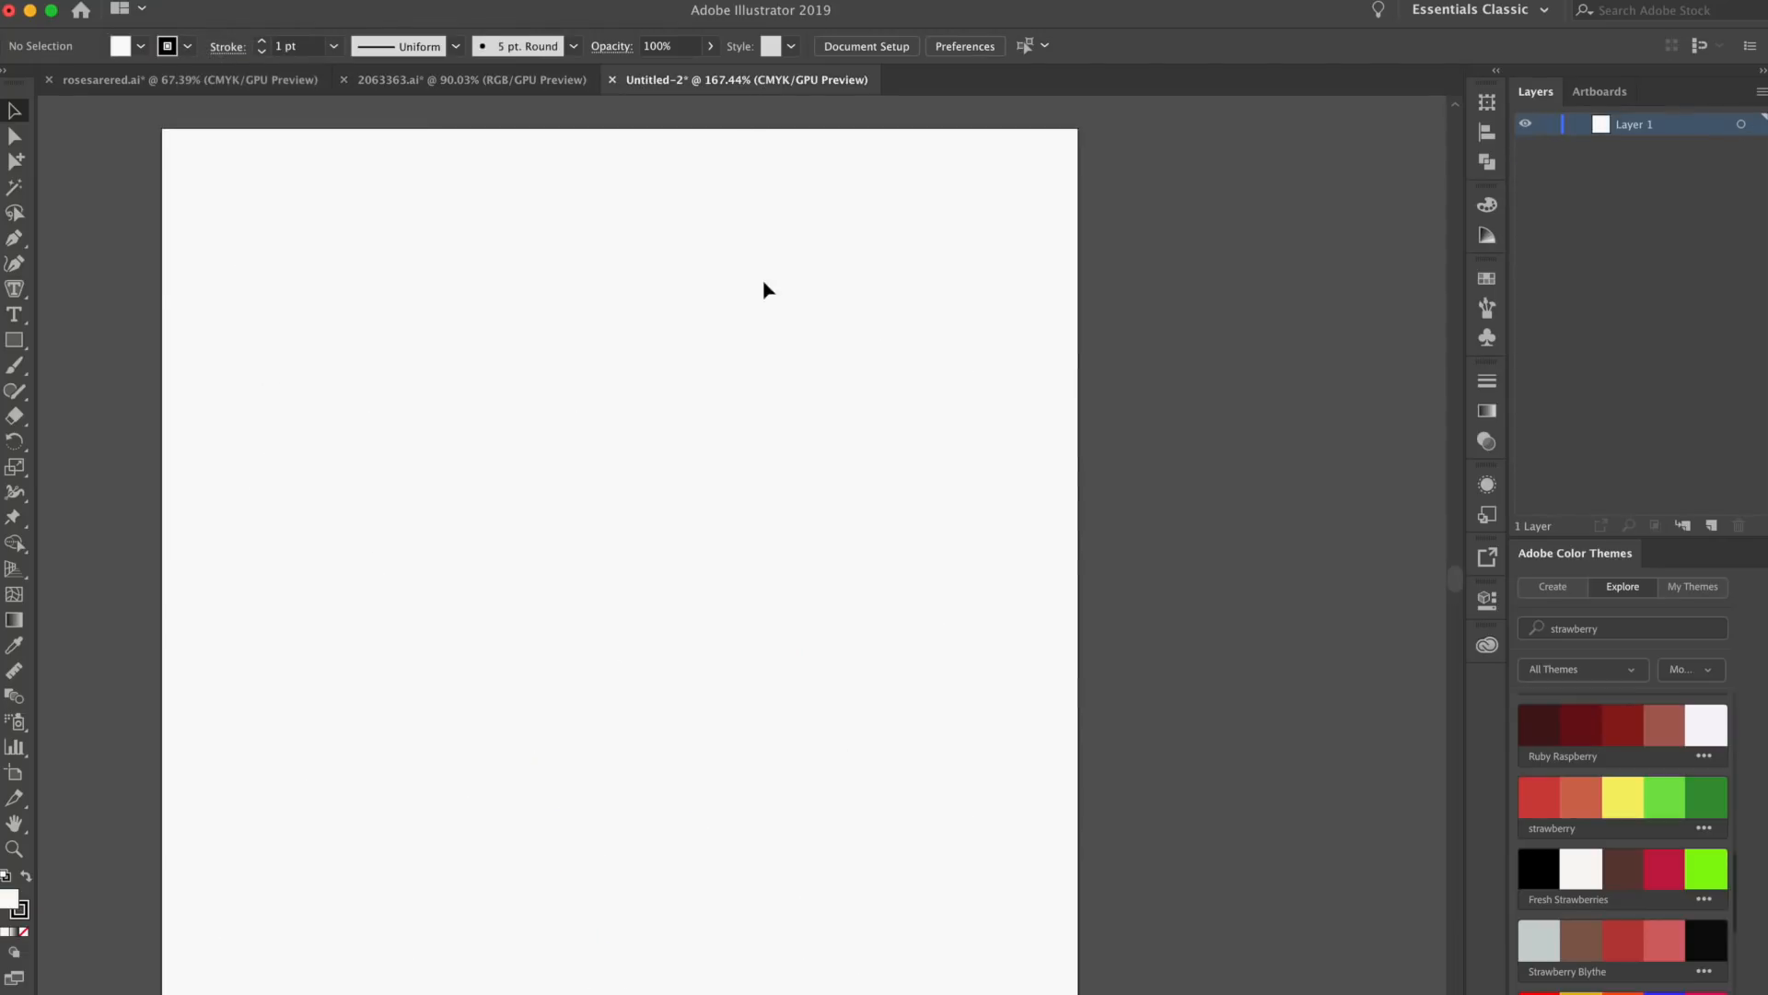
pyautogui.press('super+v')
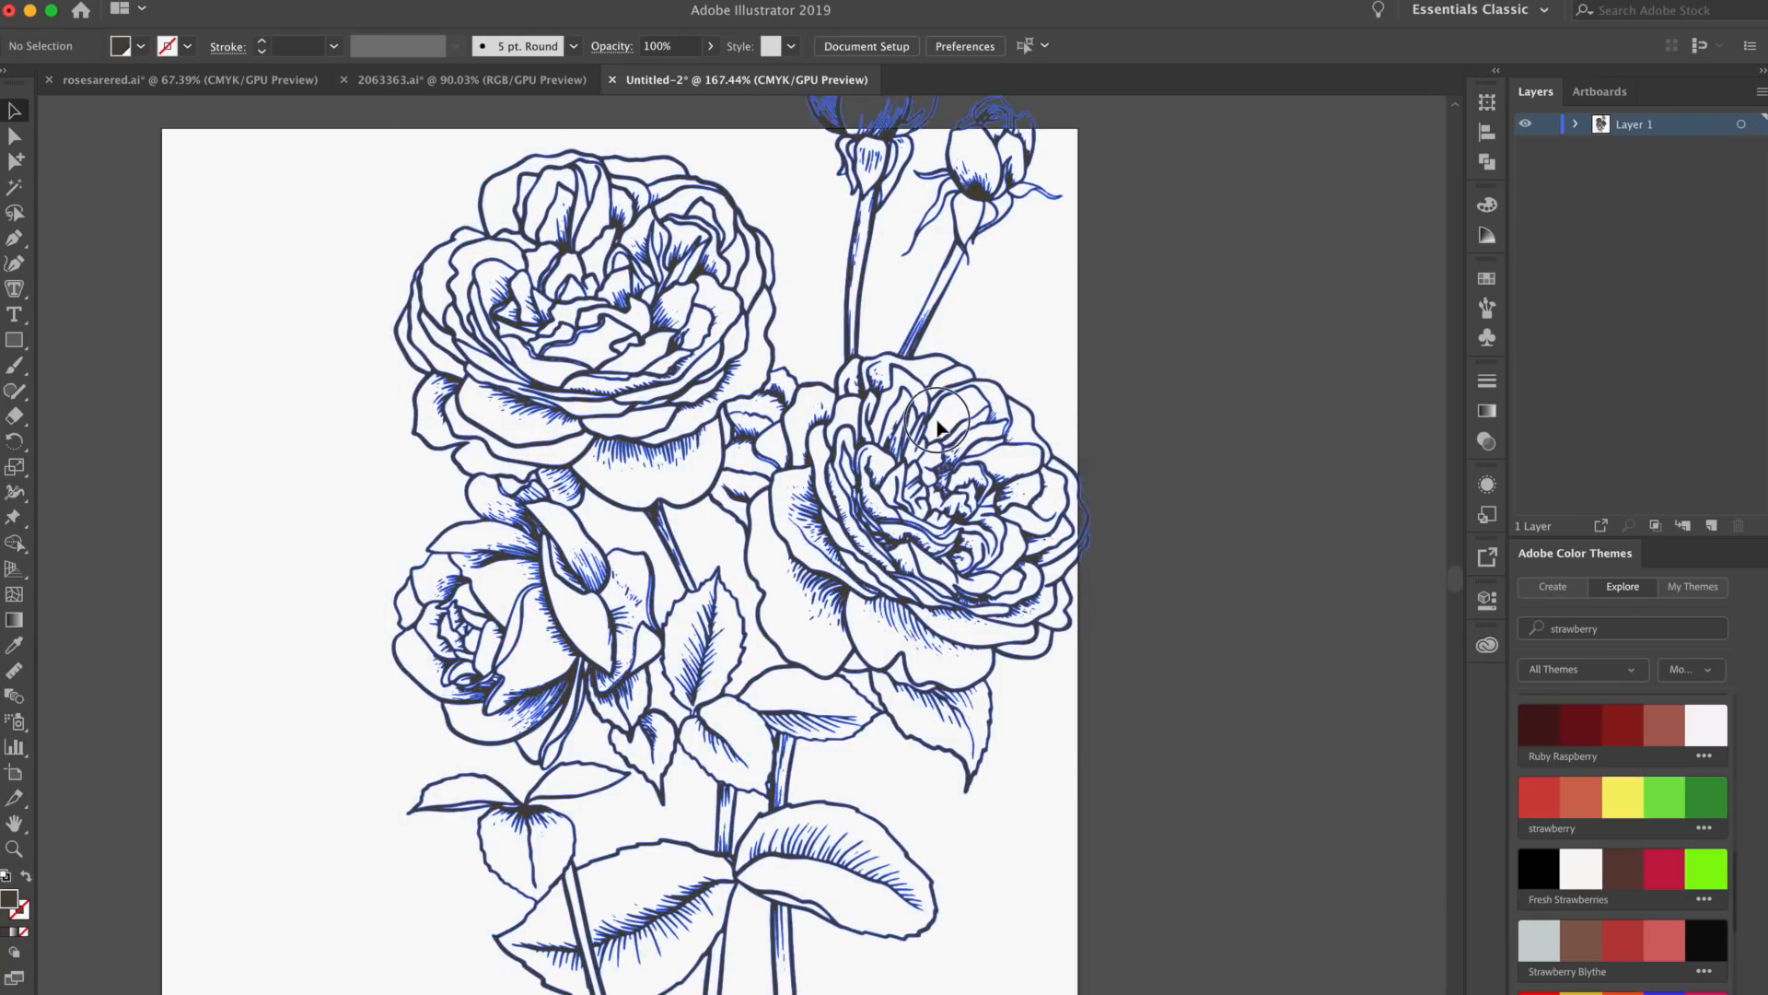
# Scale the pasted bouquet down proportionally and position it so the whole illustration fits on the artboard
pyautogui.moveTo(955, 183); pyautogui.dragTo(907, 370)
pyautogui.click(749, 577)
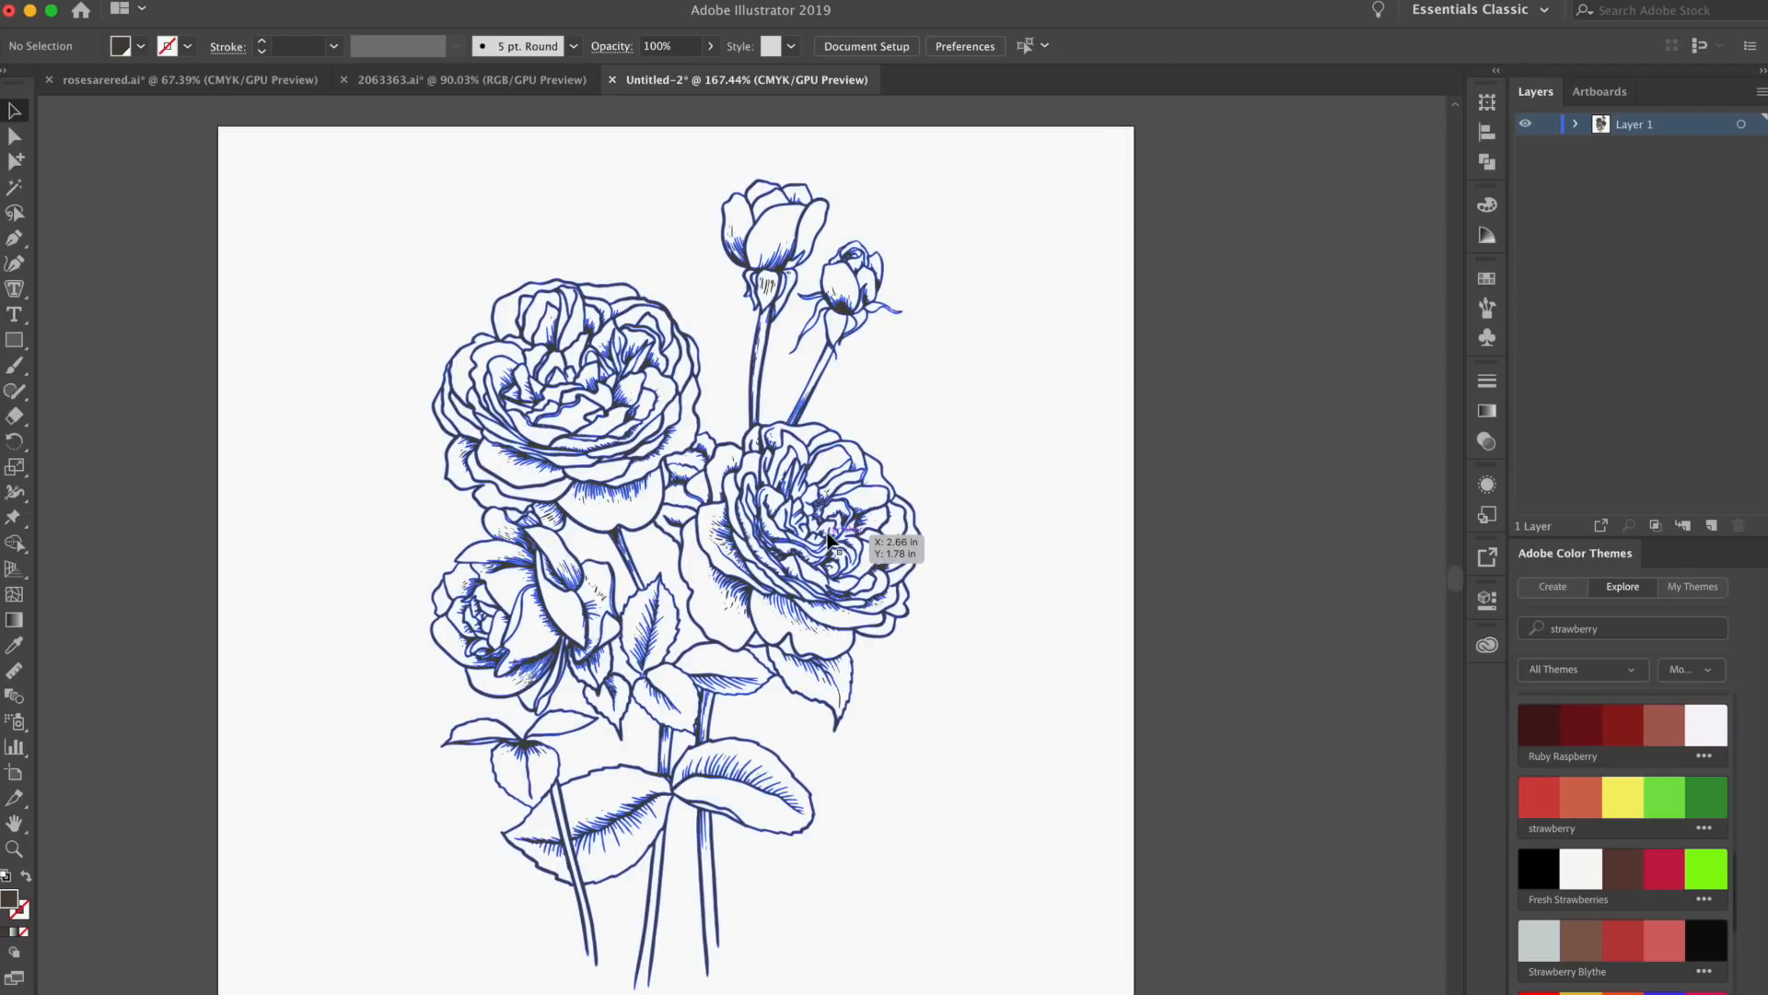
pyautogui.click(907, 486)
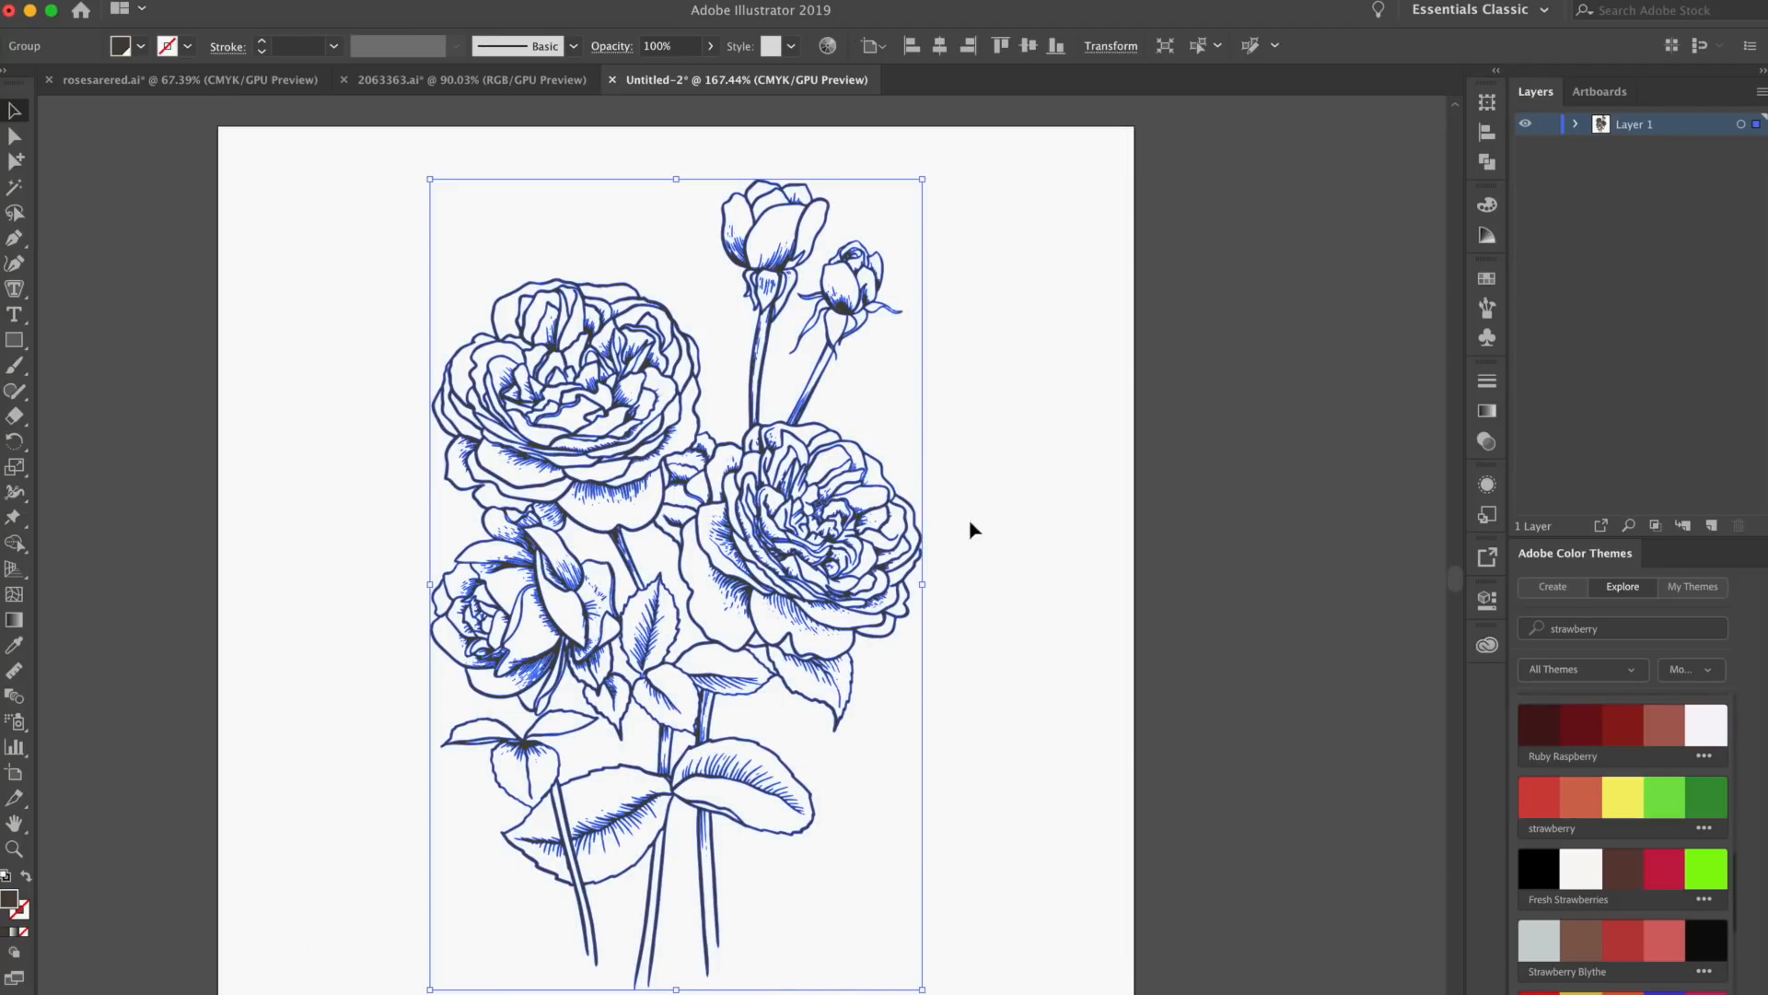
# Change the bouquet line art's fill to the Black swatch and deselect it
pyautogui.click(141, 48)
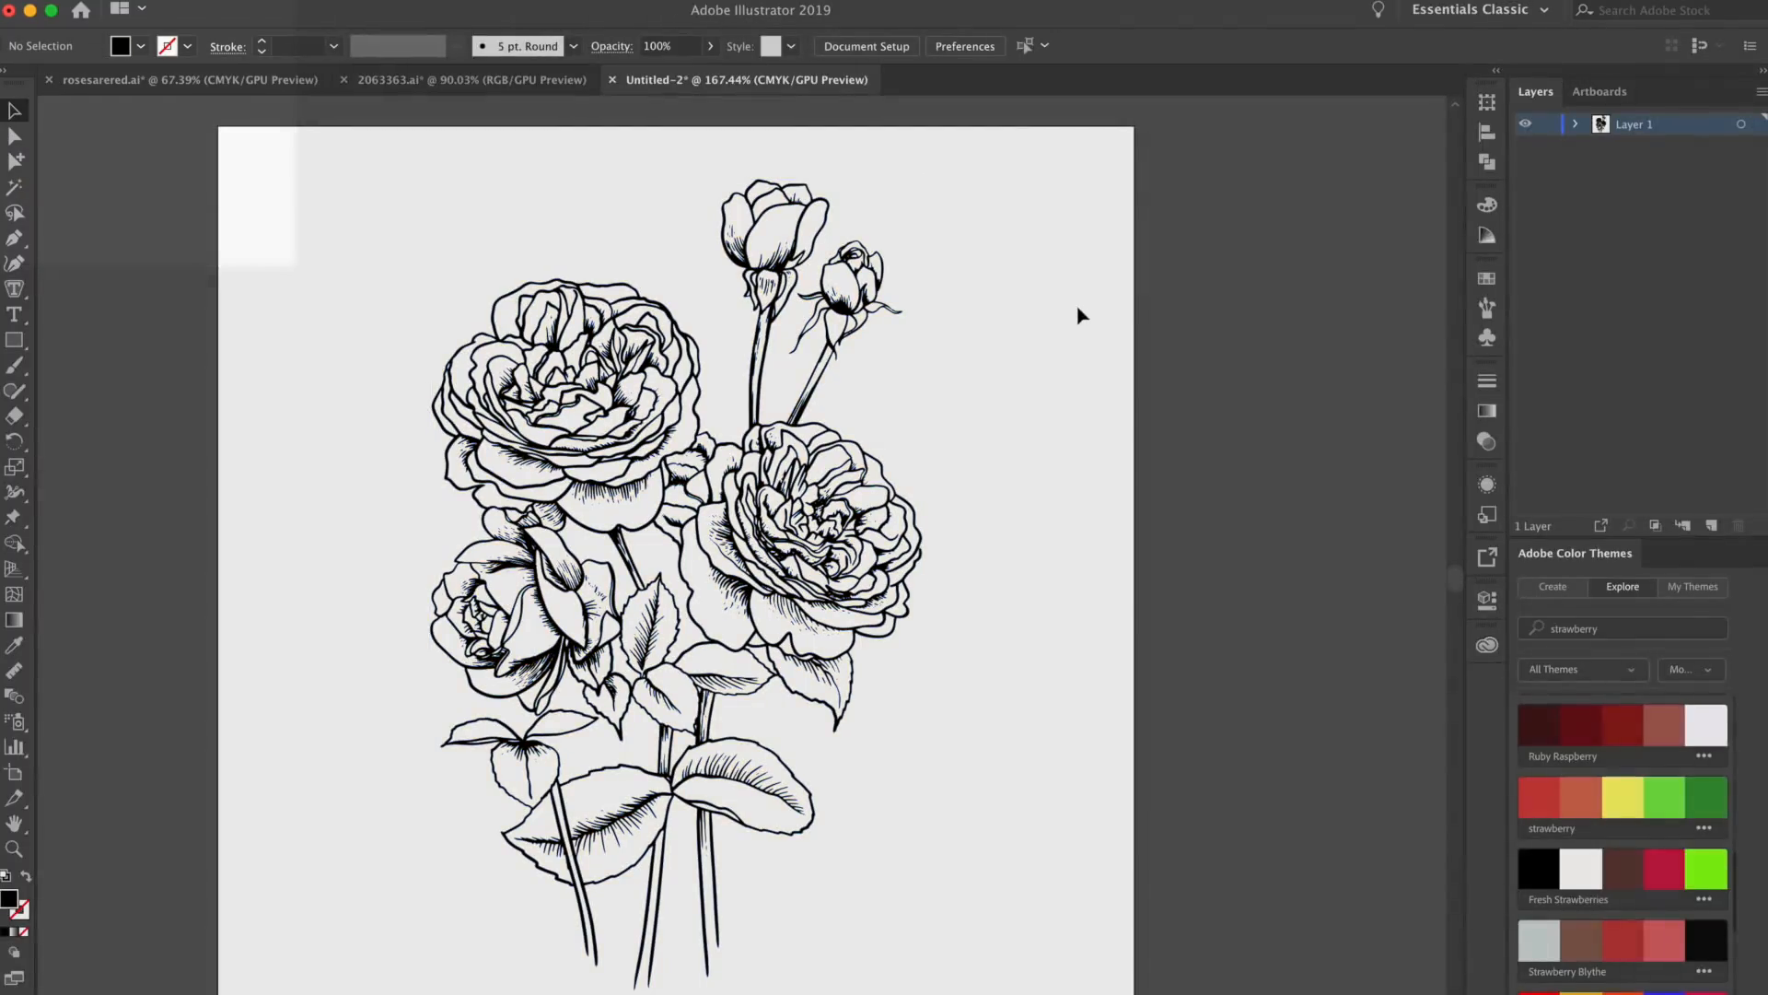
pyautogui.click(860, 406)
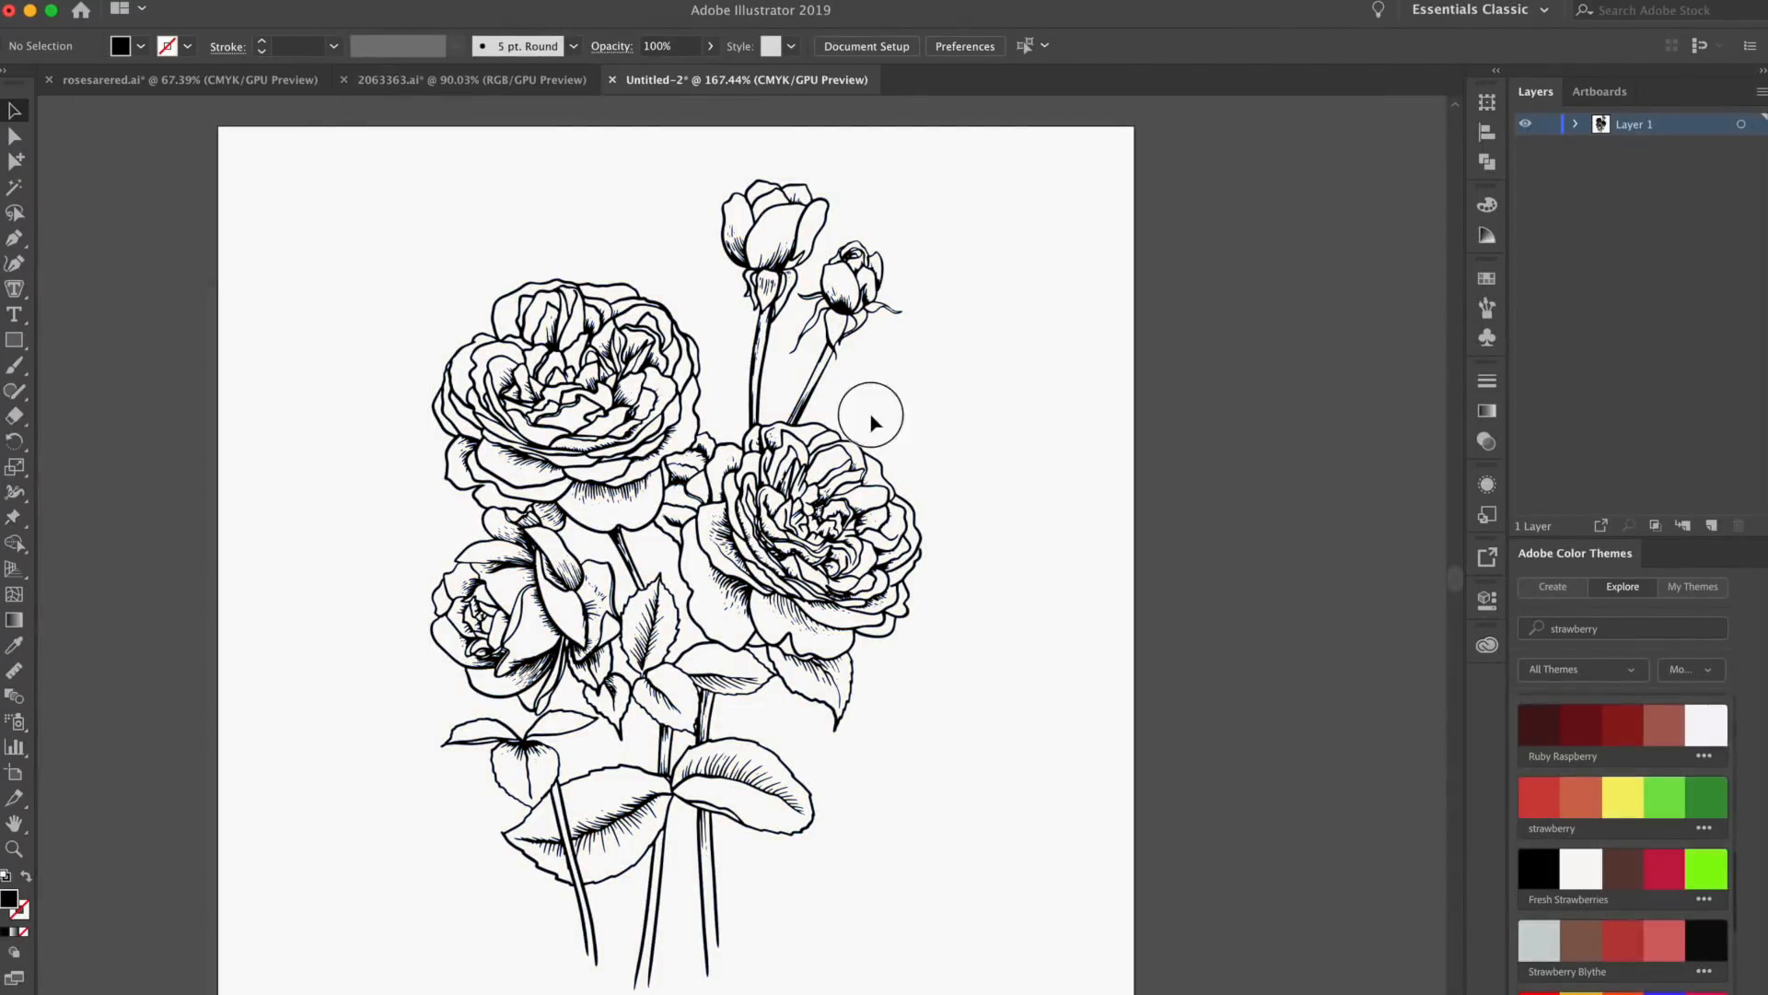
pyautogui.click(141, 47)
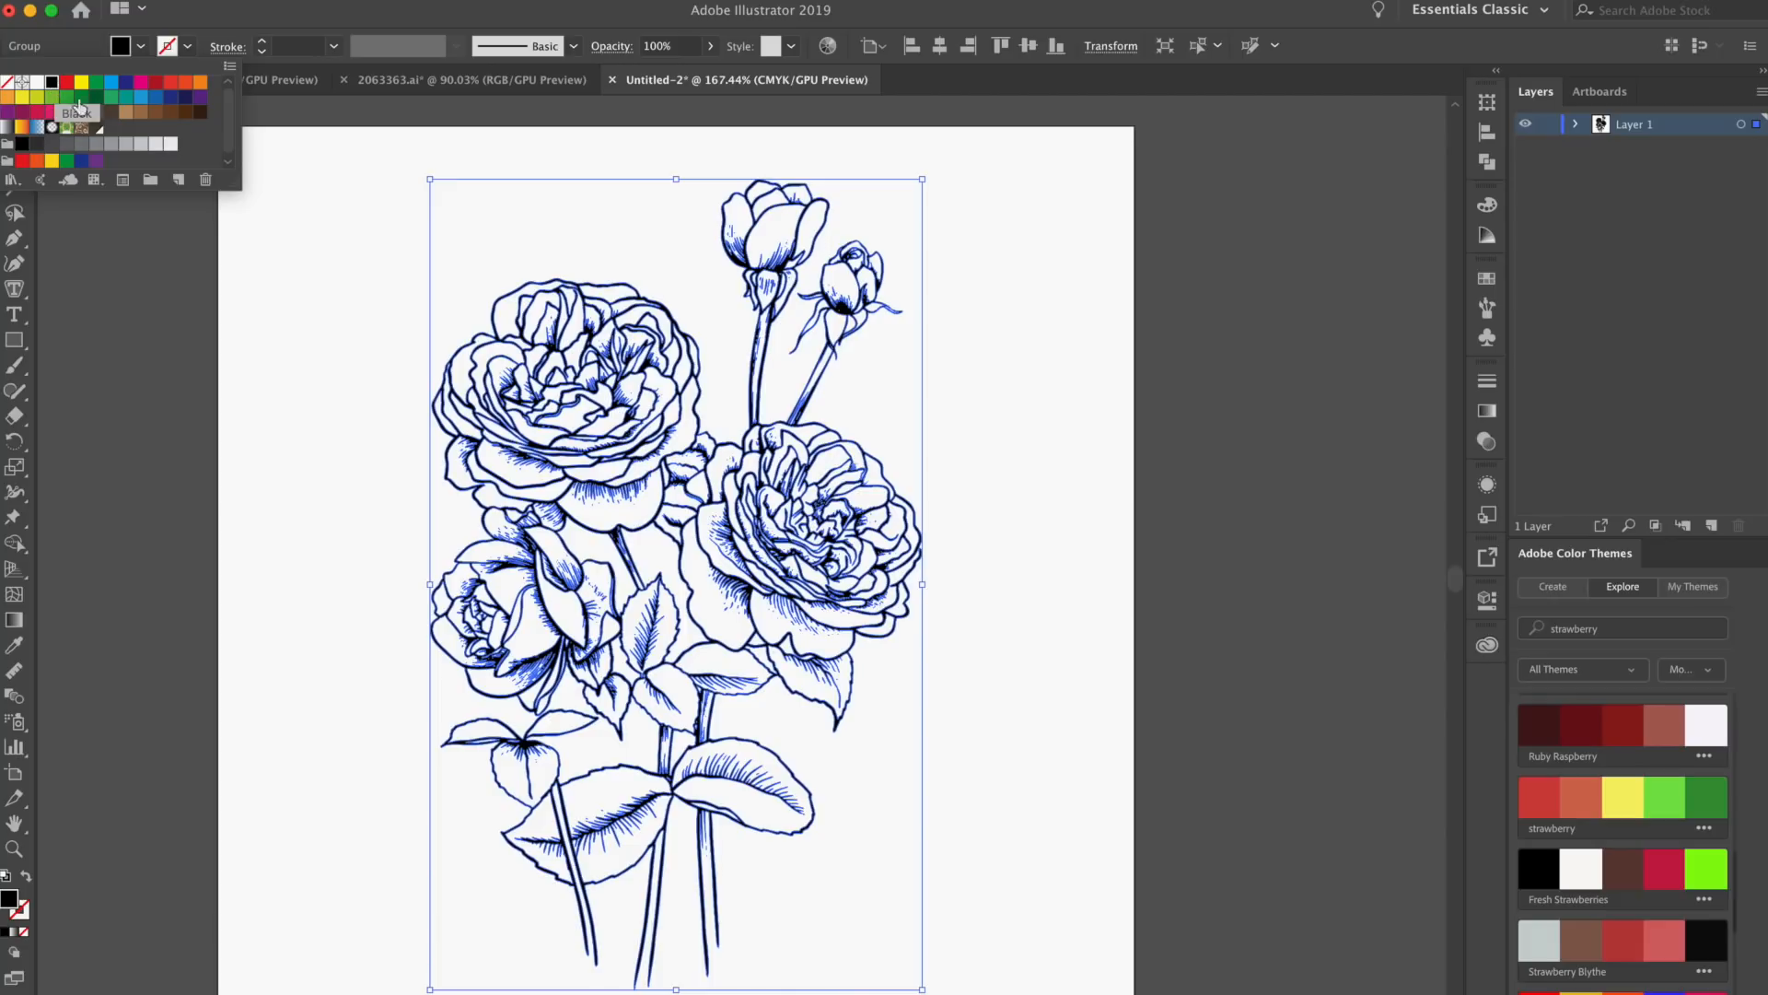
pyautogui.click(378, 272)
pyautogui.click(360, 285)
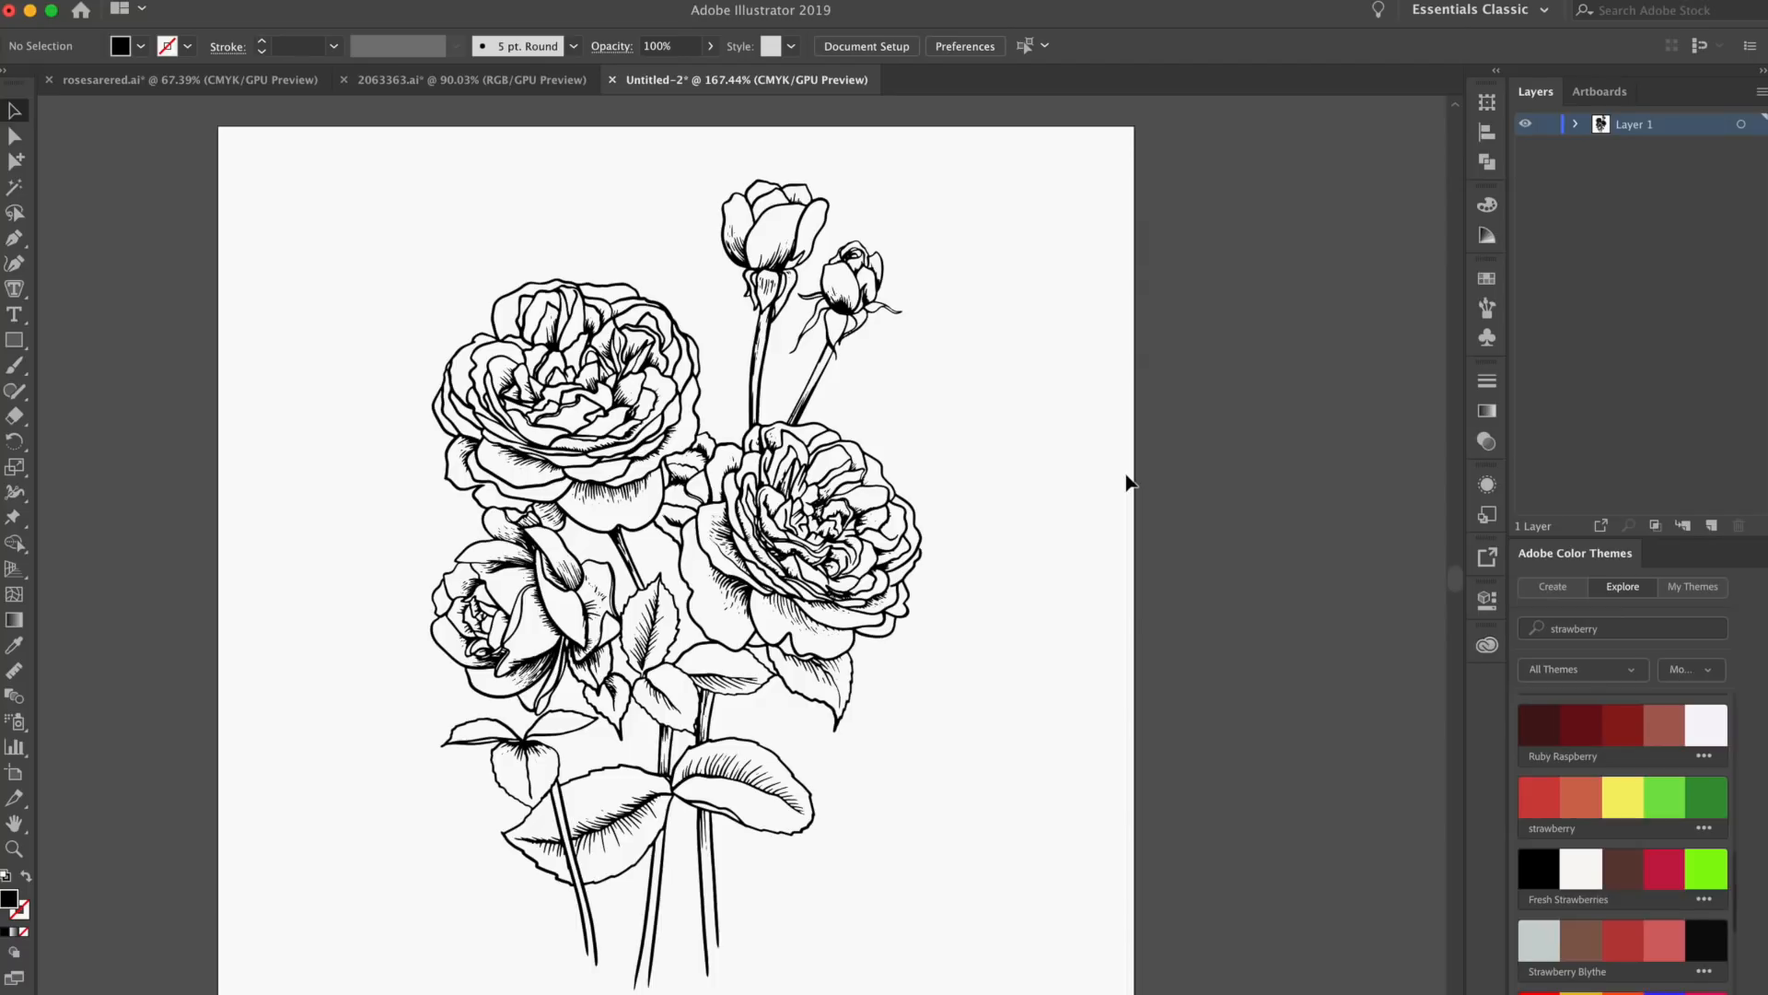
# Draw a bright red rectangle that covers the whole bouquet and send it to the back behind the line art
pyautogui.click(30, 355)
pyautogui.moveTo(20, 350); pyautogui.dragTo(169, 342)
pyautogui.click(140, 46)
pyautogui.click(67, 82)
pyautogui.click(155, 83)
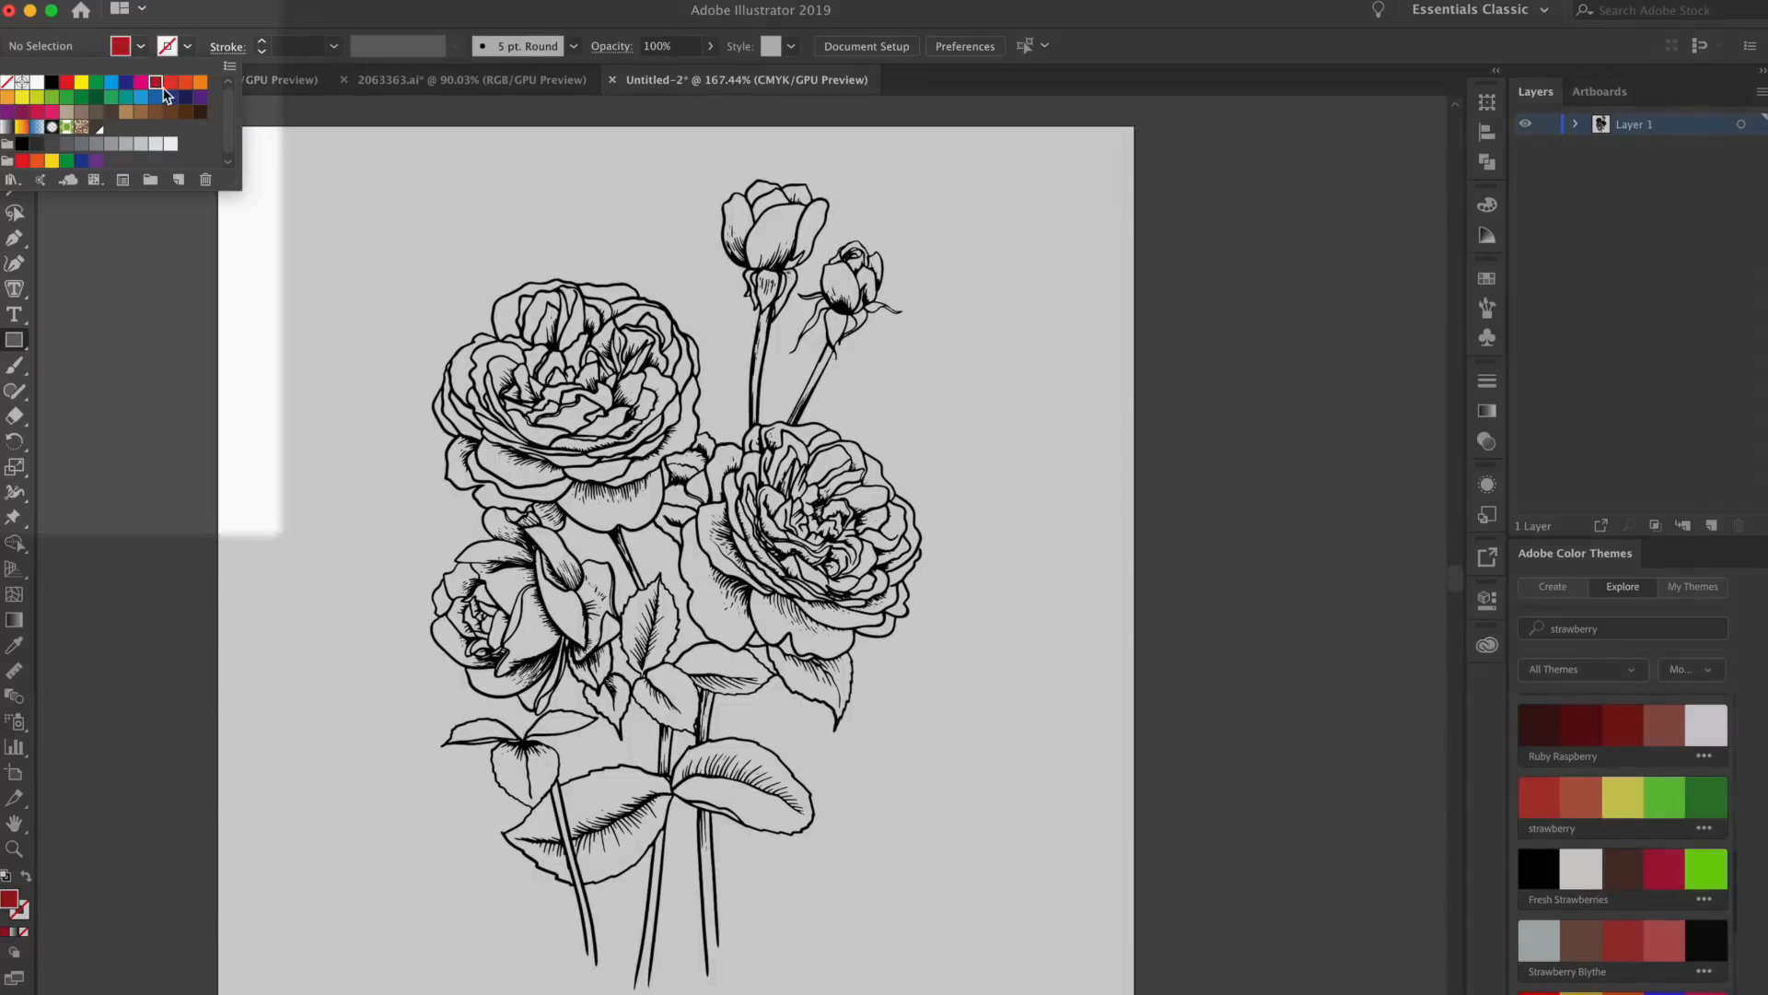
pyautogui.click(442, 173)
pyautogui.click(140, 46)
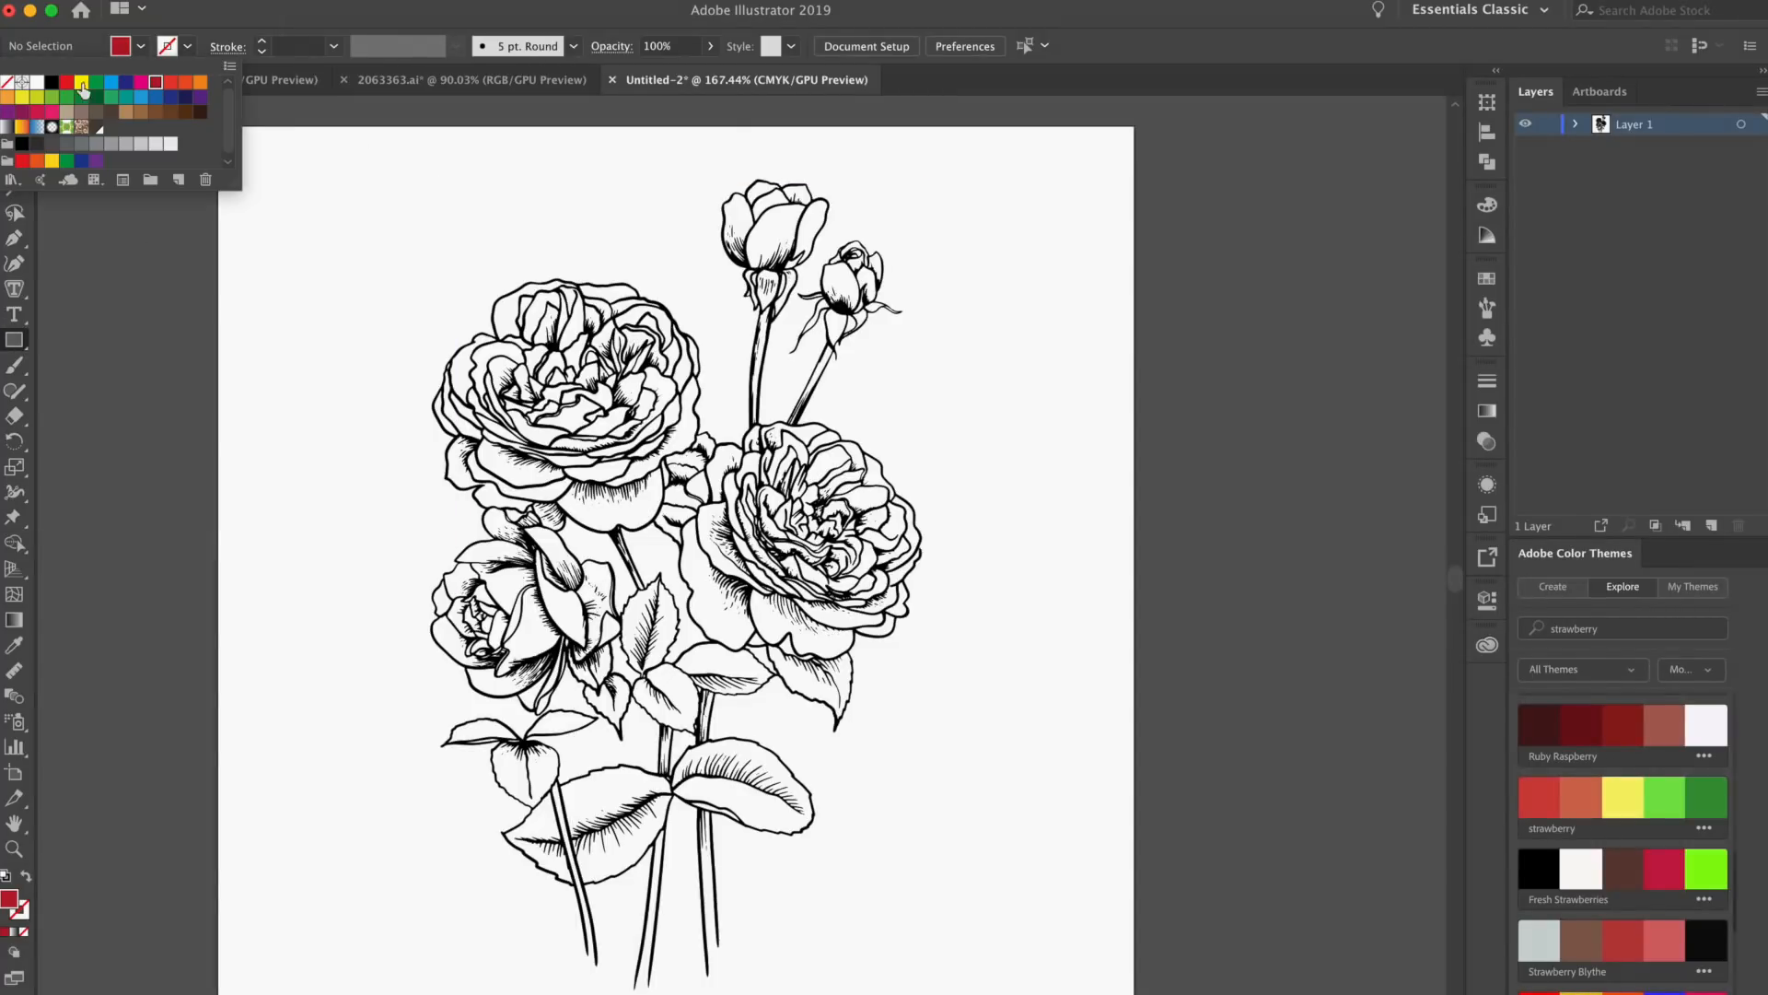
pyautogui.click(69, 86)
pyautogui.moveTo(391, 148); pyautogui.dragTo(960, 990)
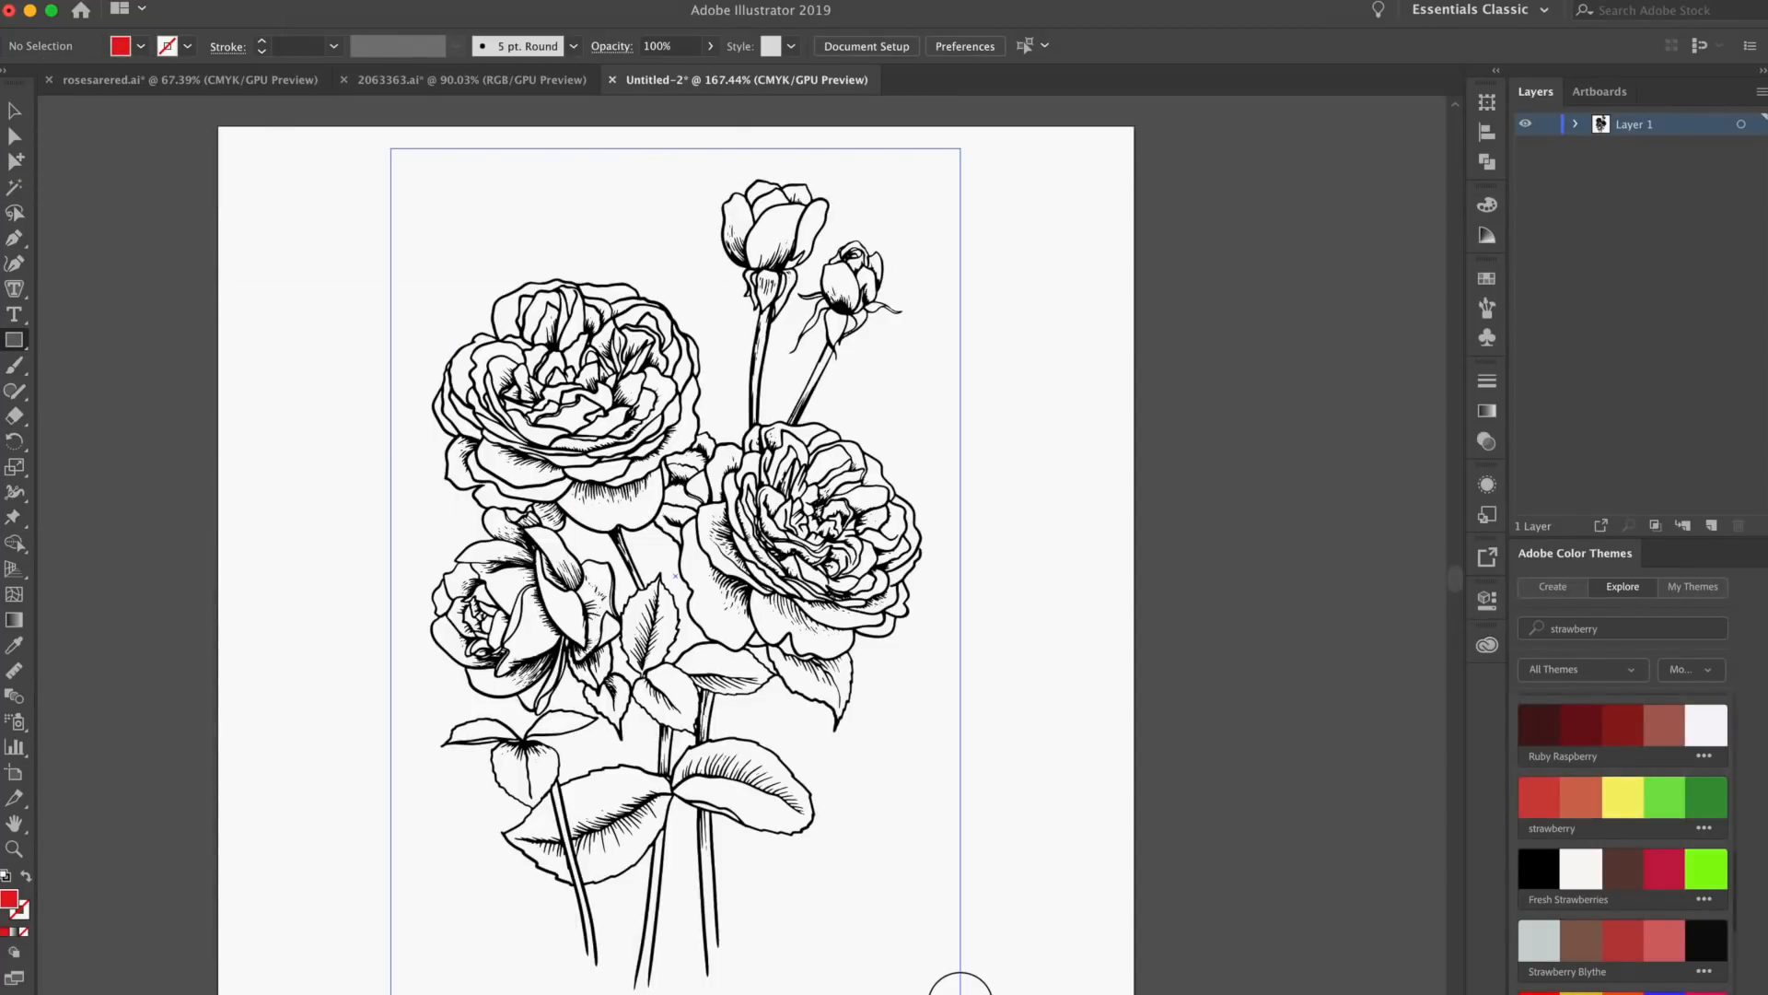
pyautogui.click(14, 110)
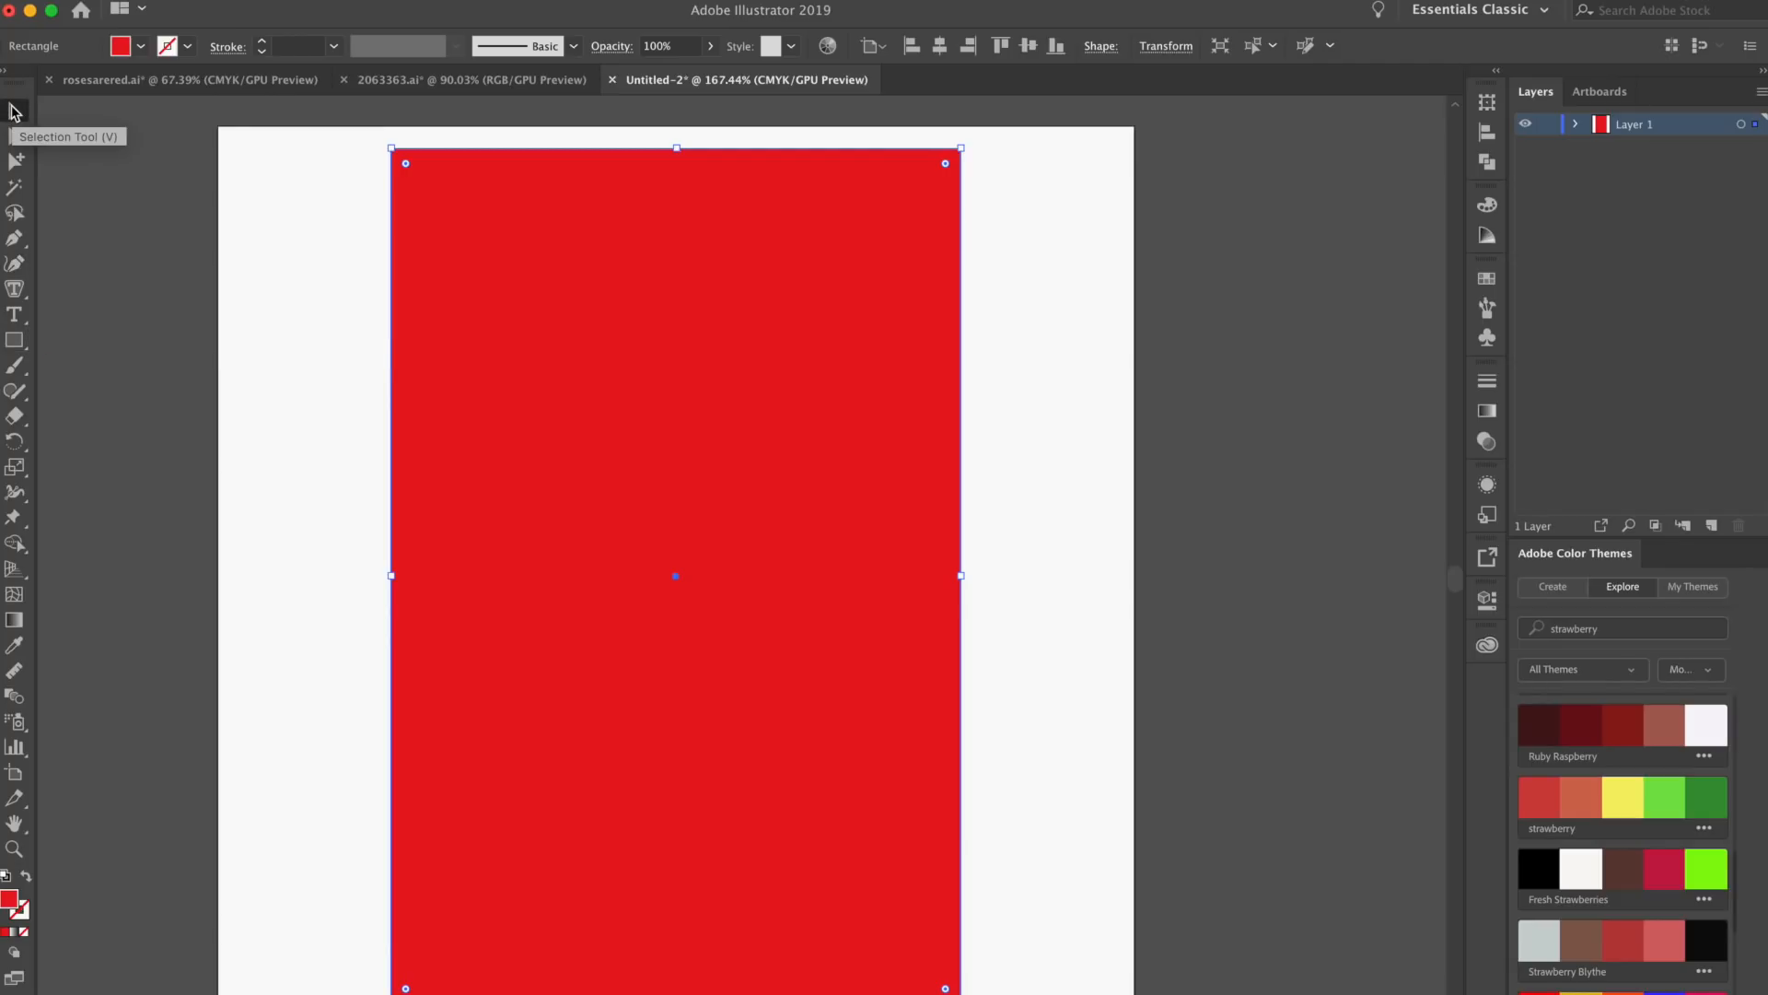
pyautogui.press('shift+super+bracketleft')
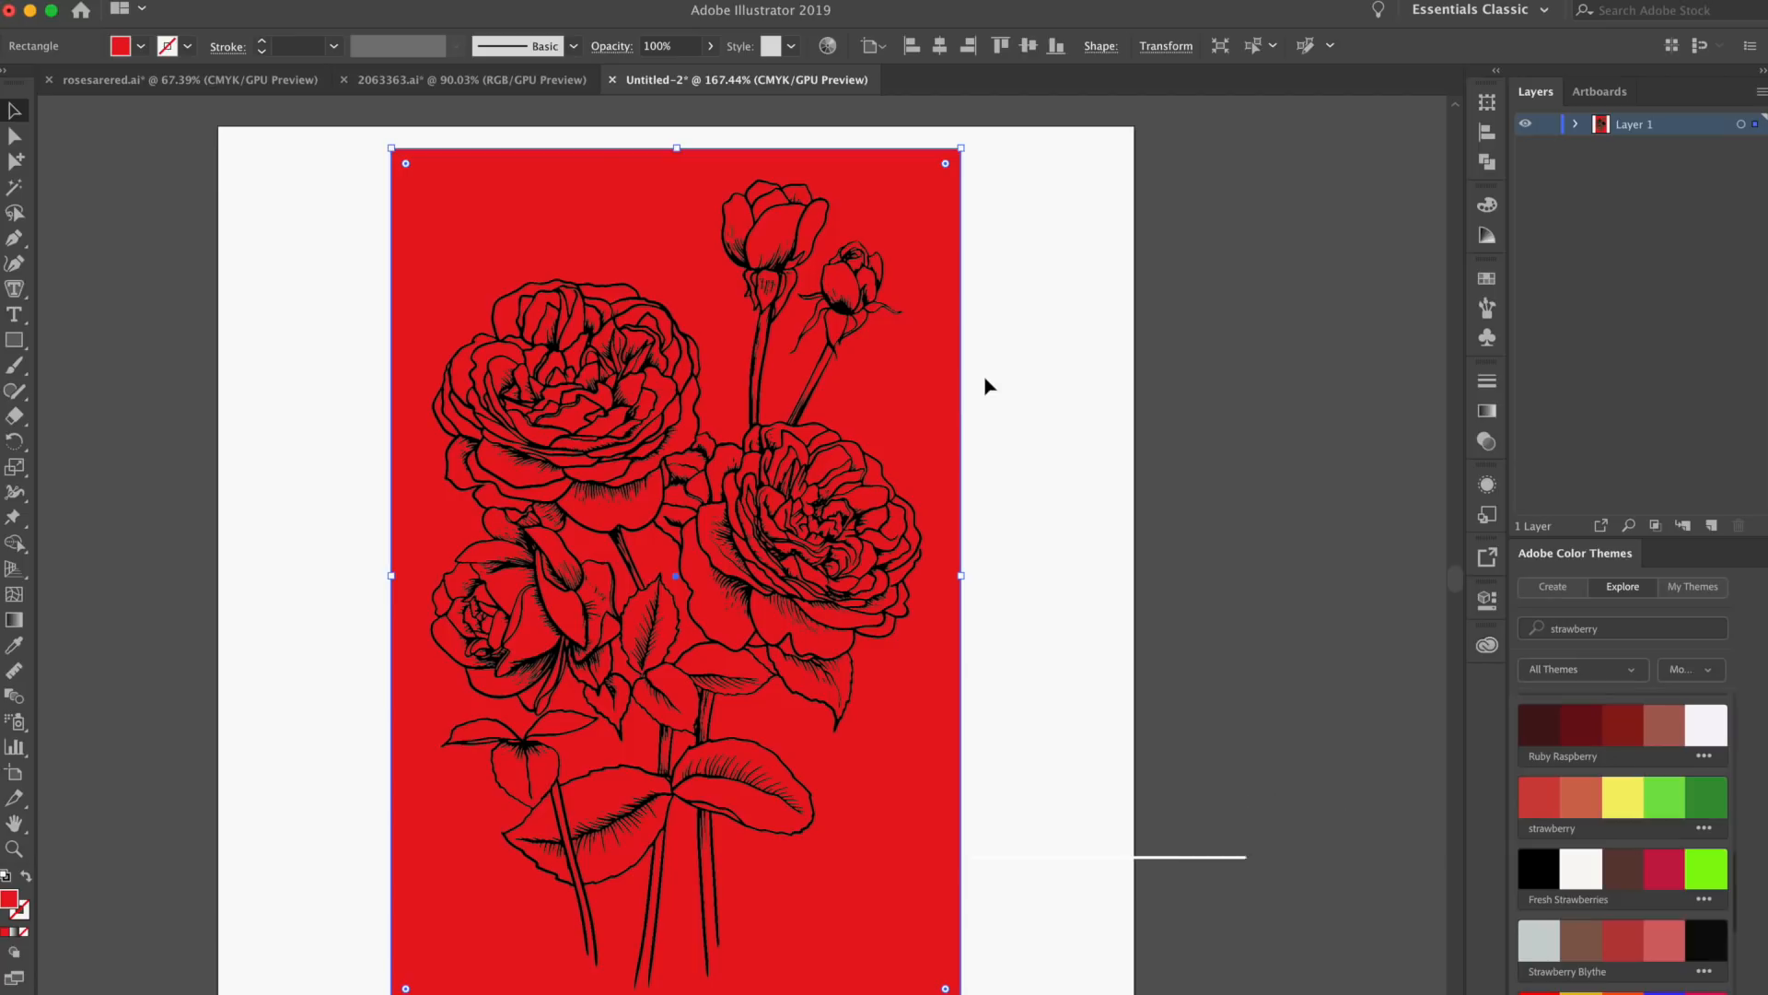
# Select the bouquet and the red rectangle together and combine them with the Pathfinder Merge operation
pyautogui.moveTo(1039, 154); pyautogui.dragTo(341, 989)
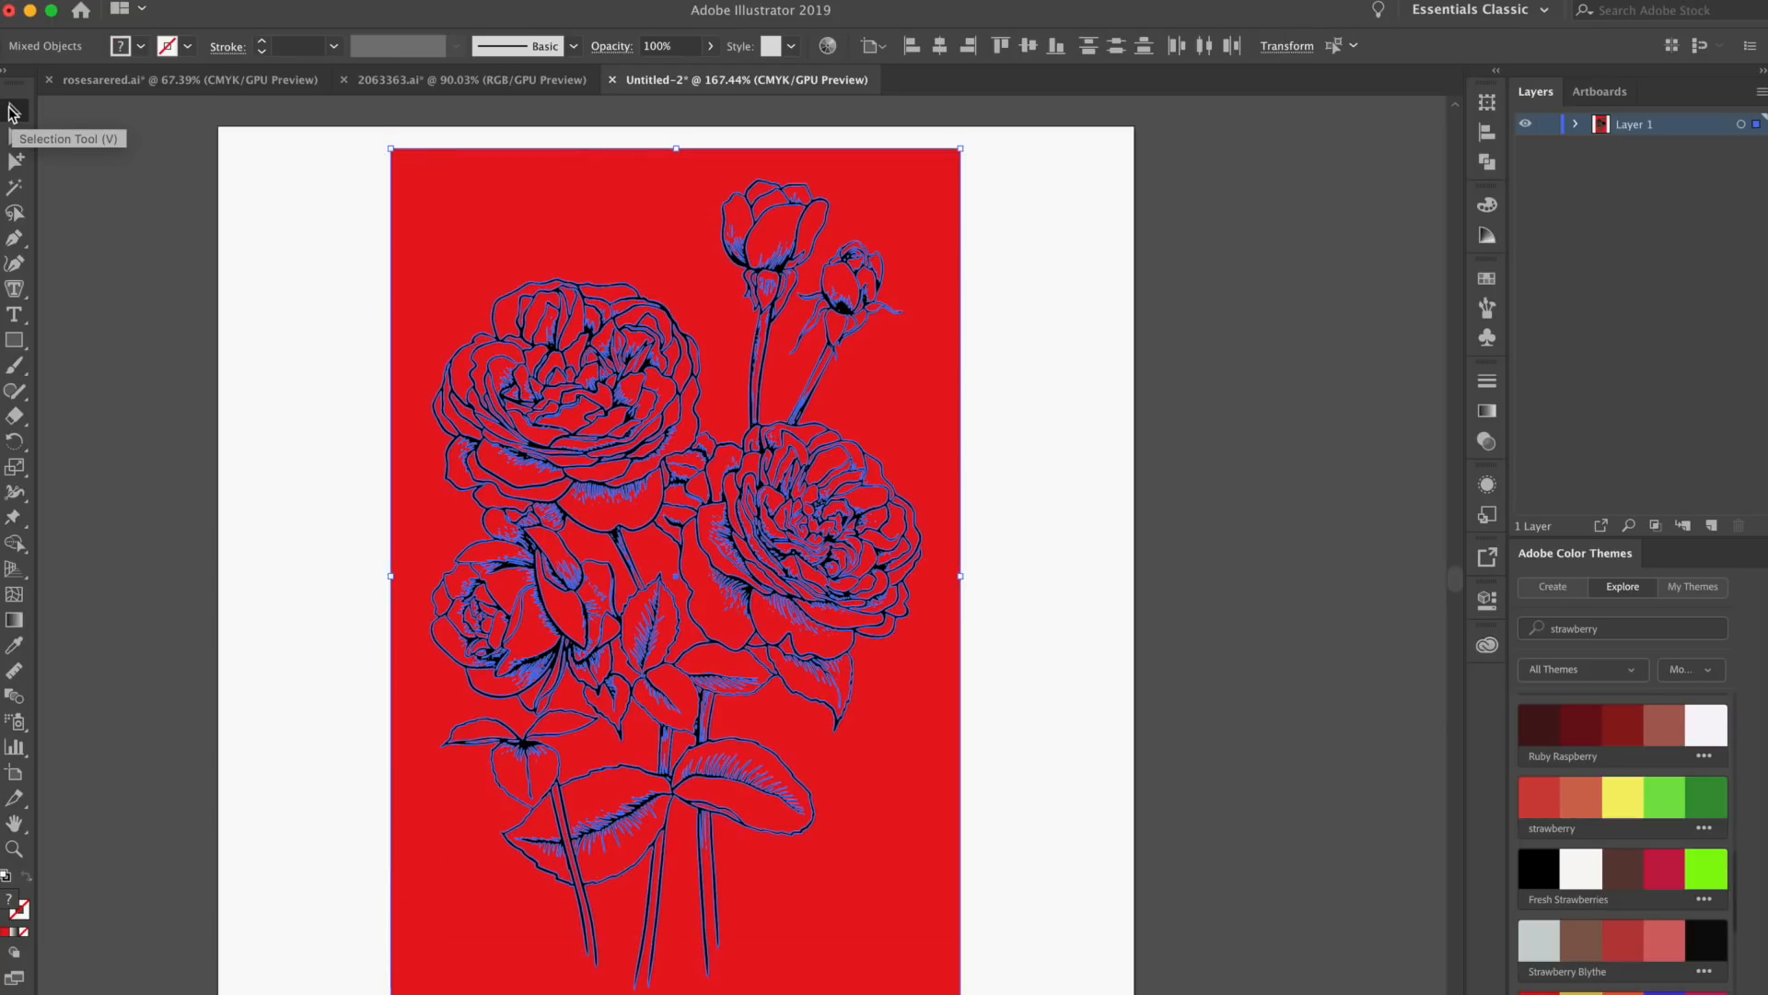
pyautogui.click(351, 152)
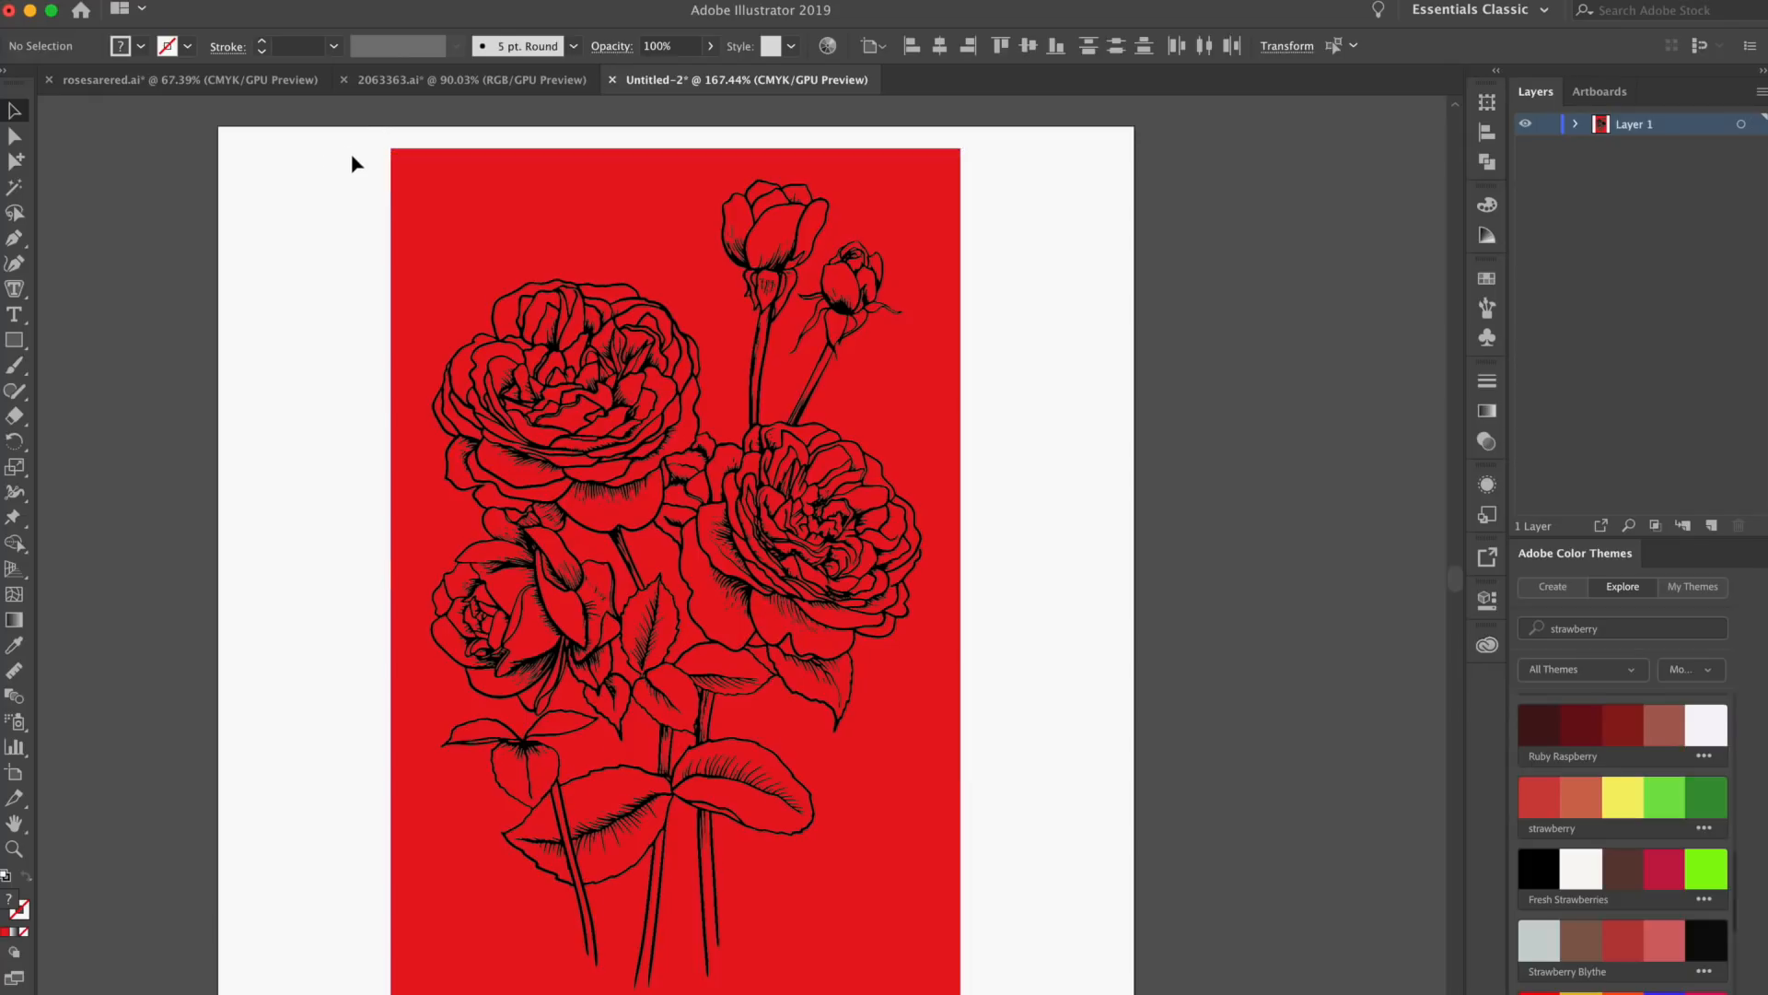
pyautogui.press('super+a')
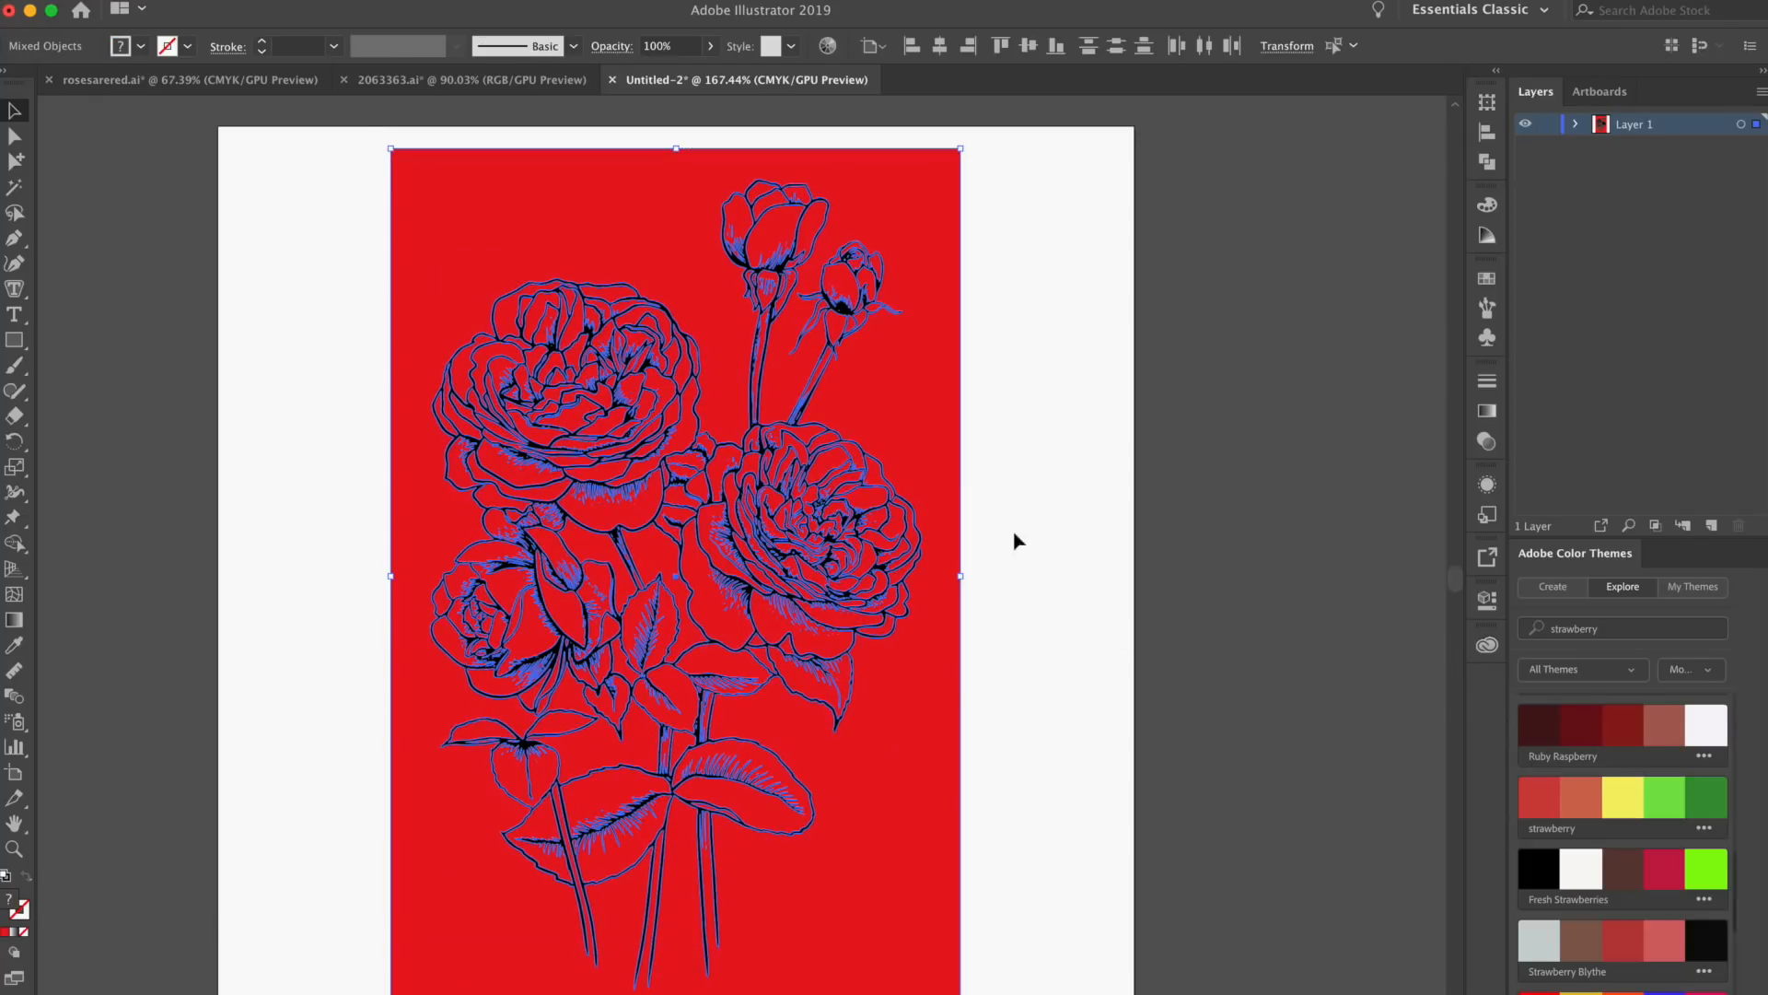
pyautogui.click(1486, 162)
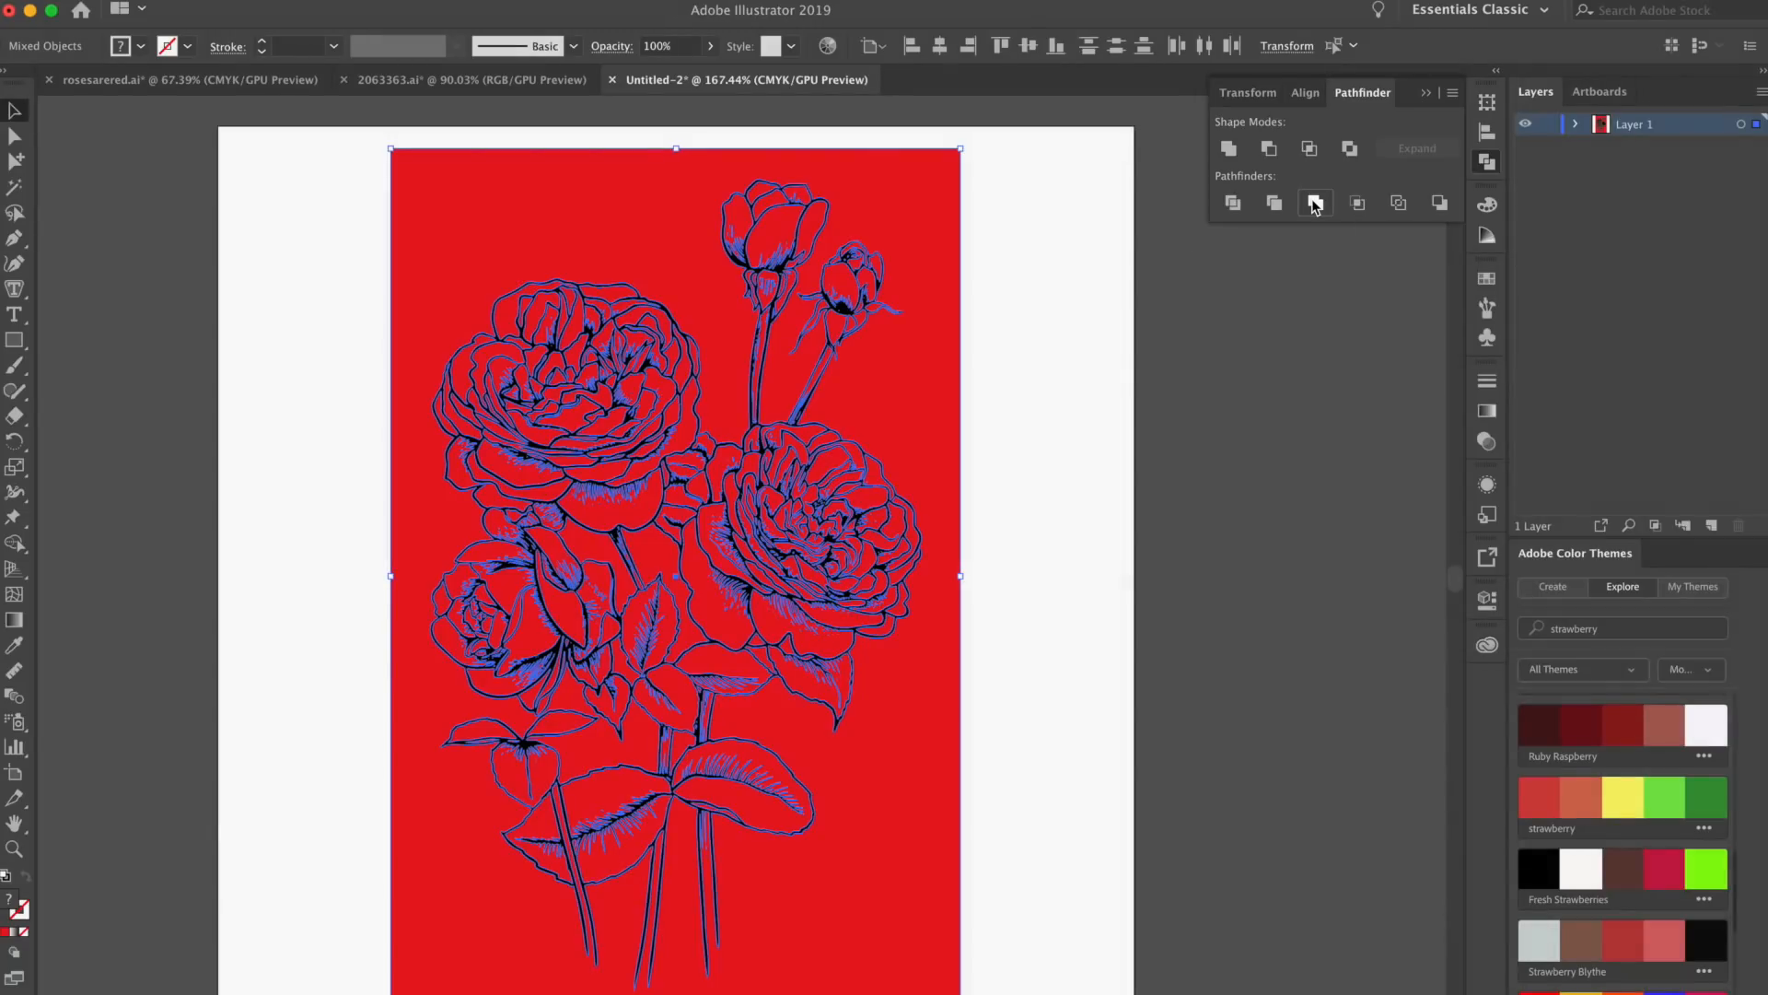
pyautogui.click(1317, 202)
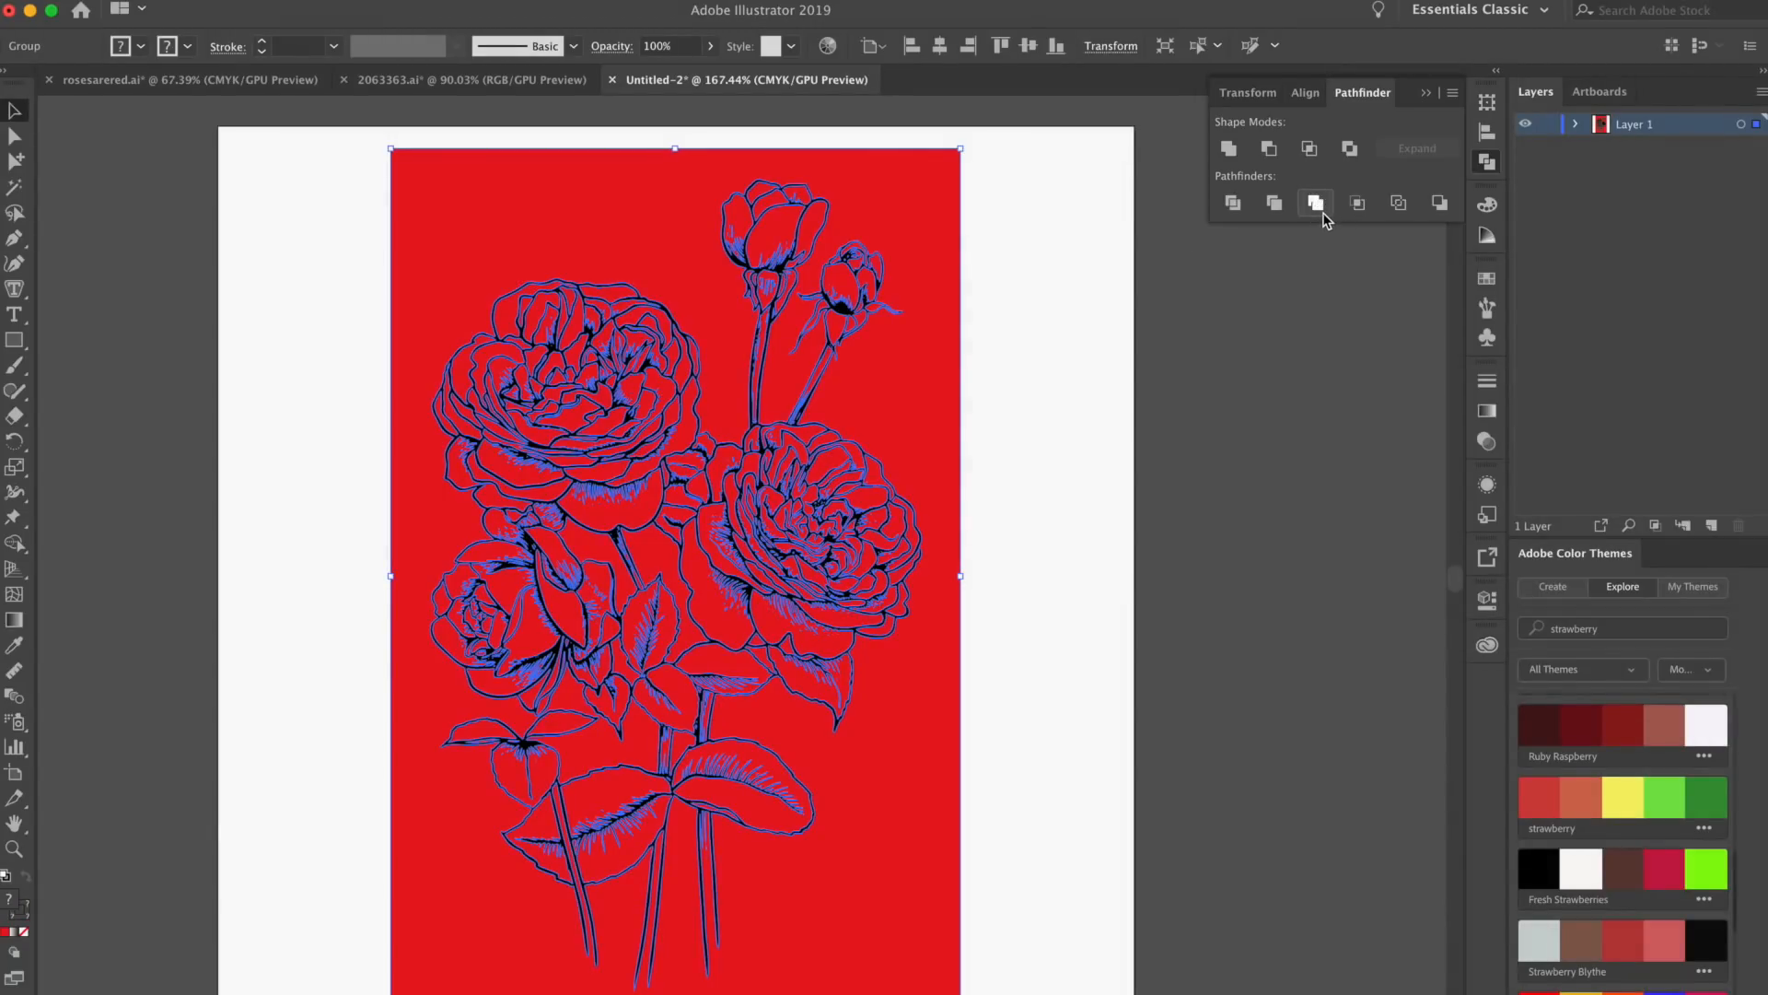
pyautogui.click(1211, 374)
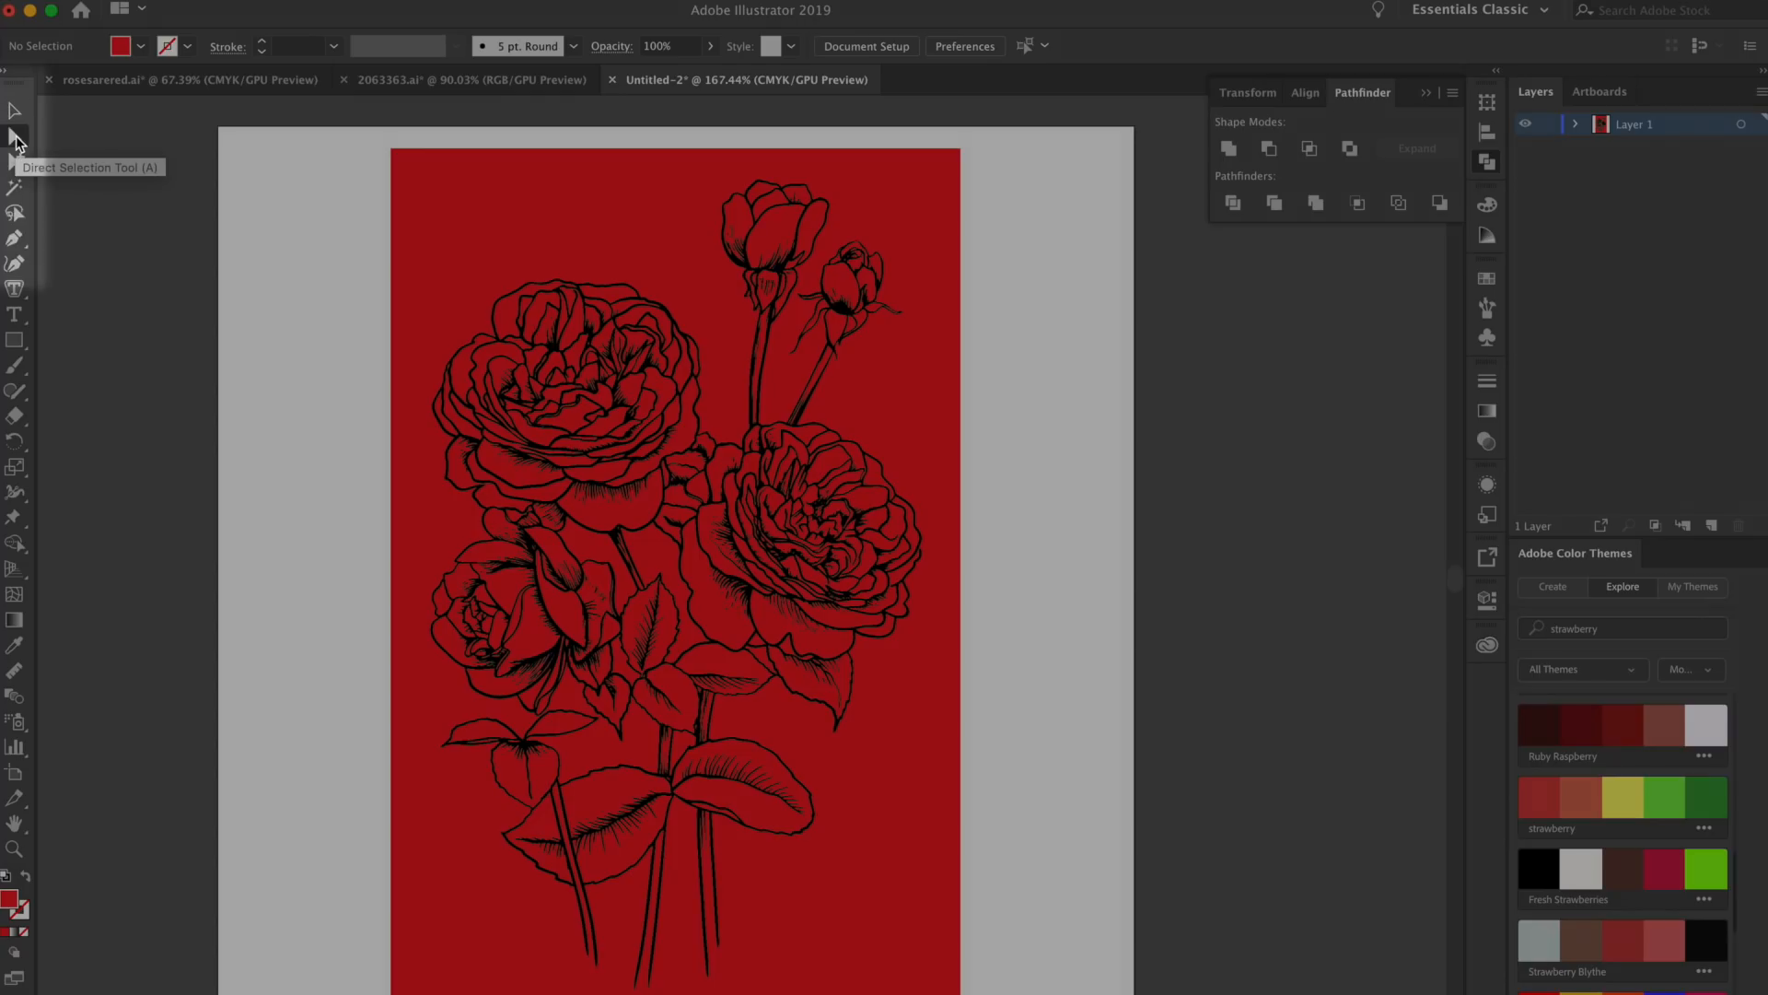
# Delete the red background area outside the flowers with the Direct Selection tool
pyautogui.click(15, 136)
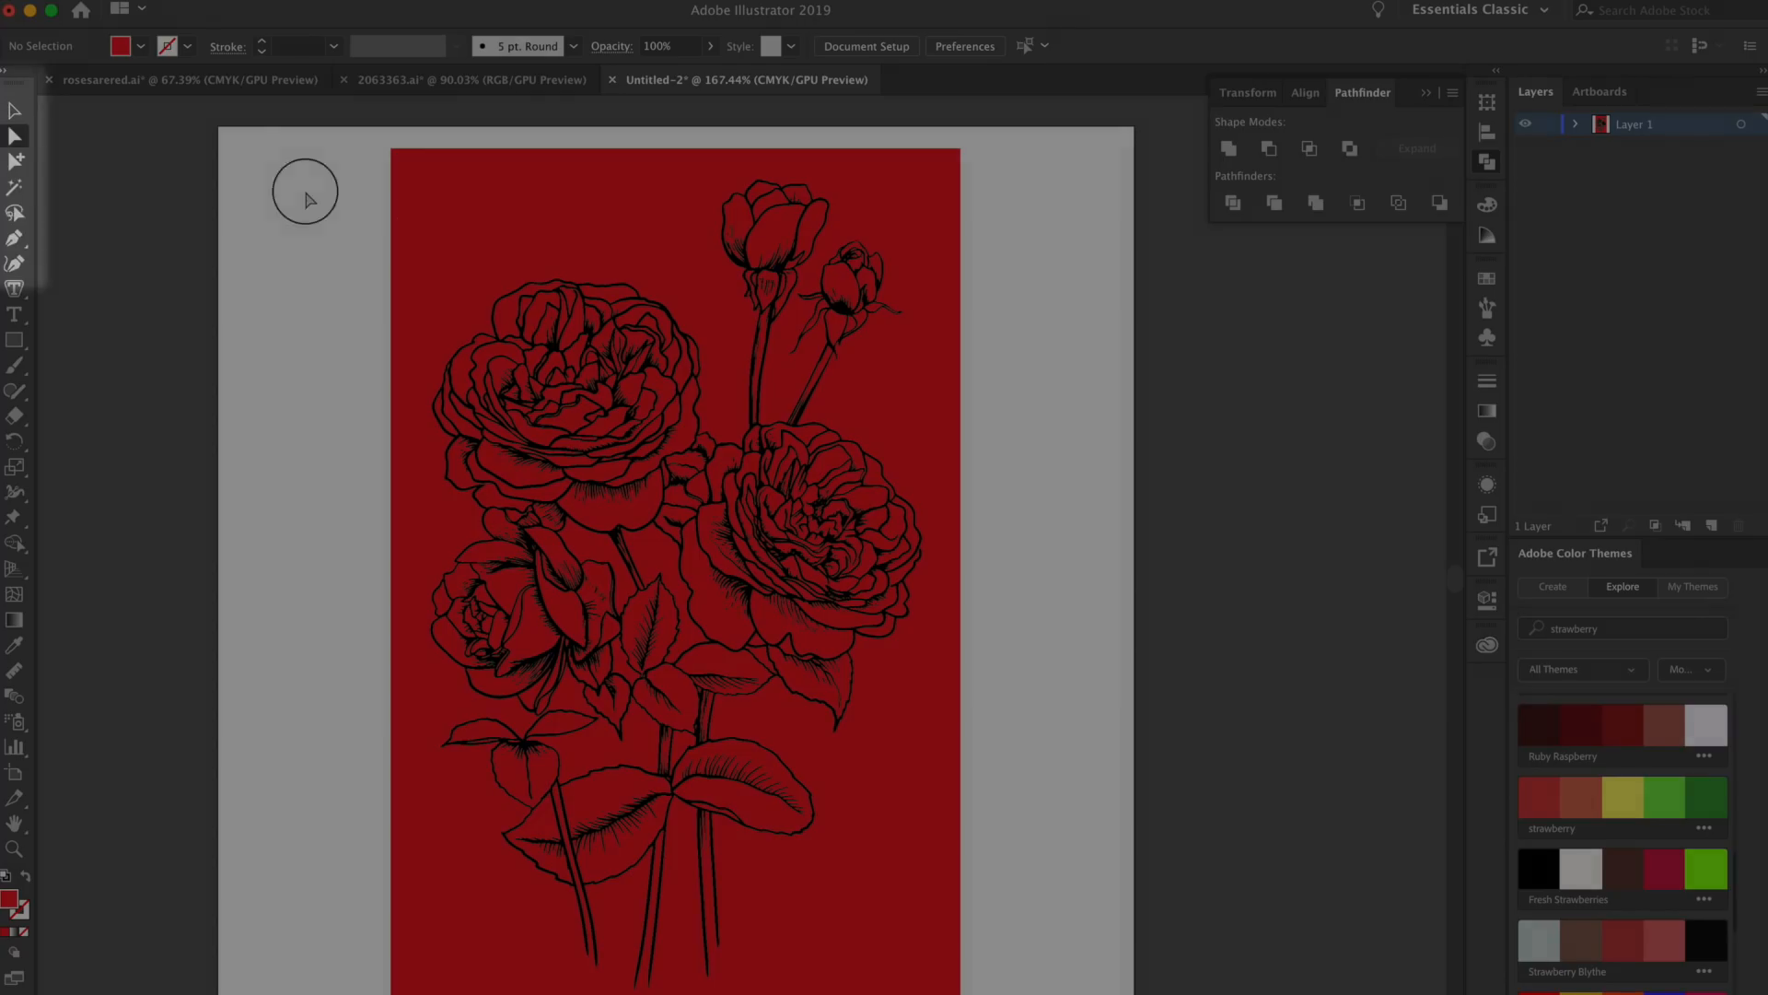
pyautogui.click(429, 211)
pyautogui.press('Delete')
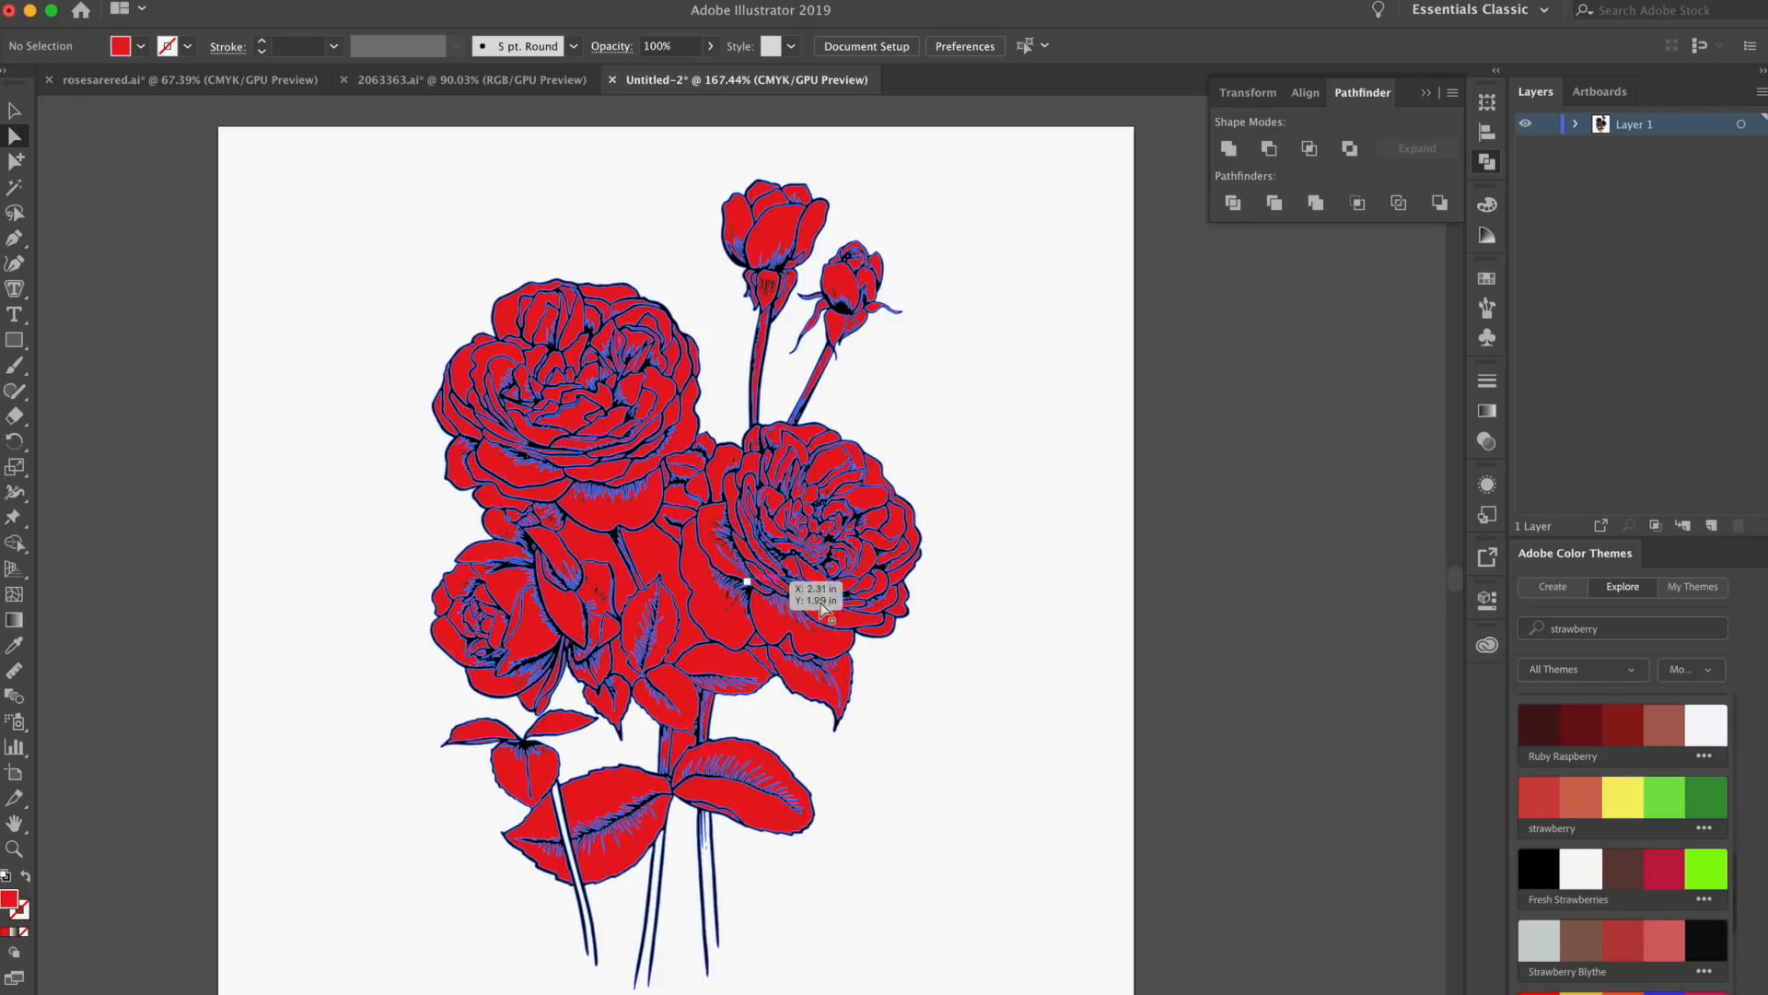
# Select all shapes with the same red fill as the area between the flowers and cut them from the line art
pyautogui.scroll(5, 764, 594)
pyautogui.click(594, 443)
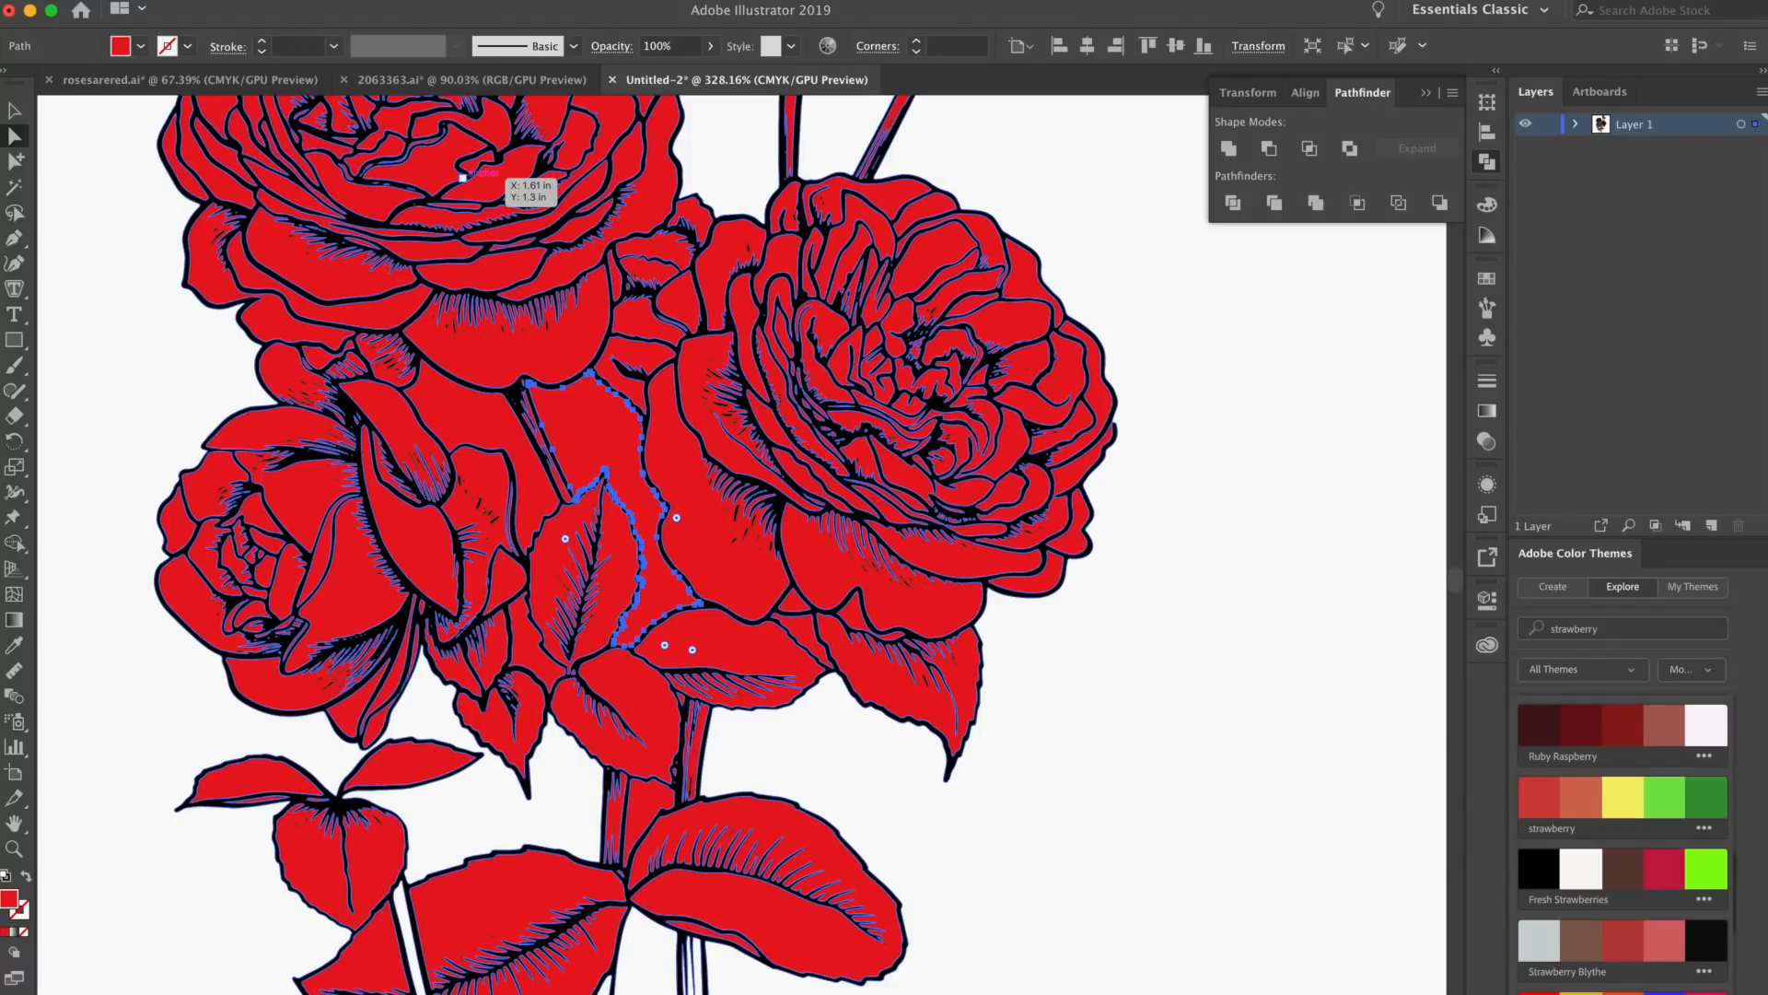
pyautogui.click(368, 1)
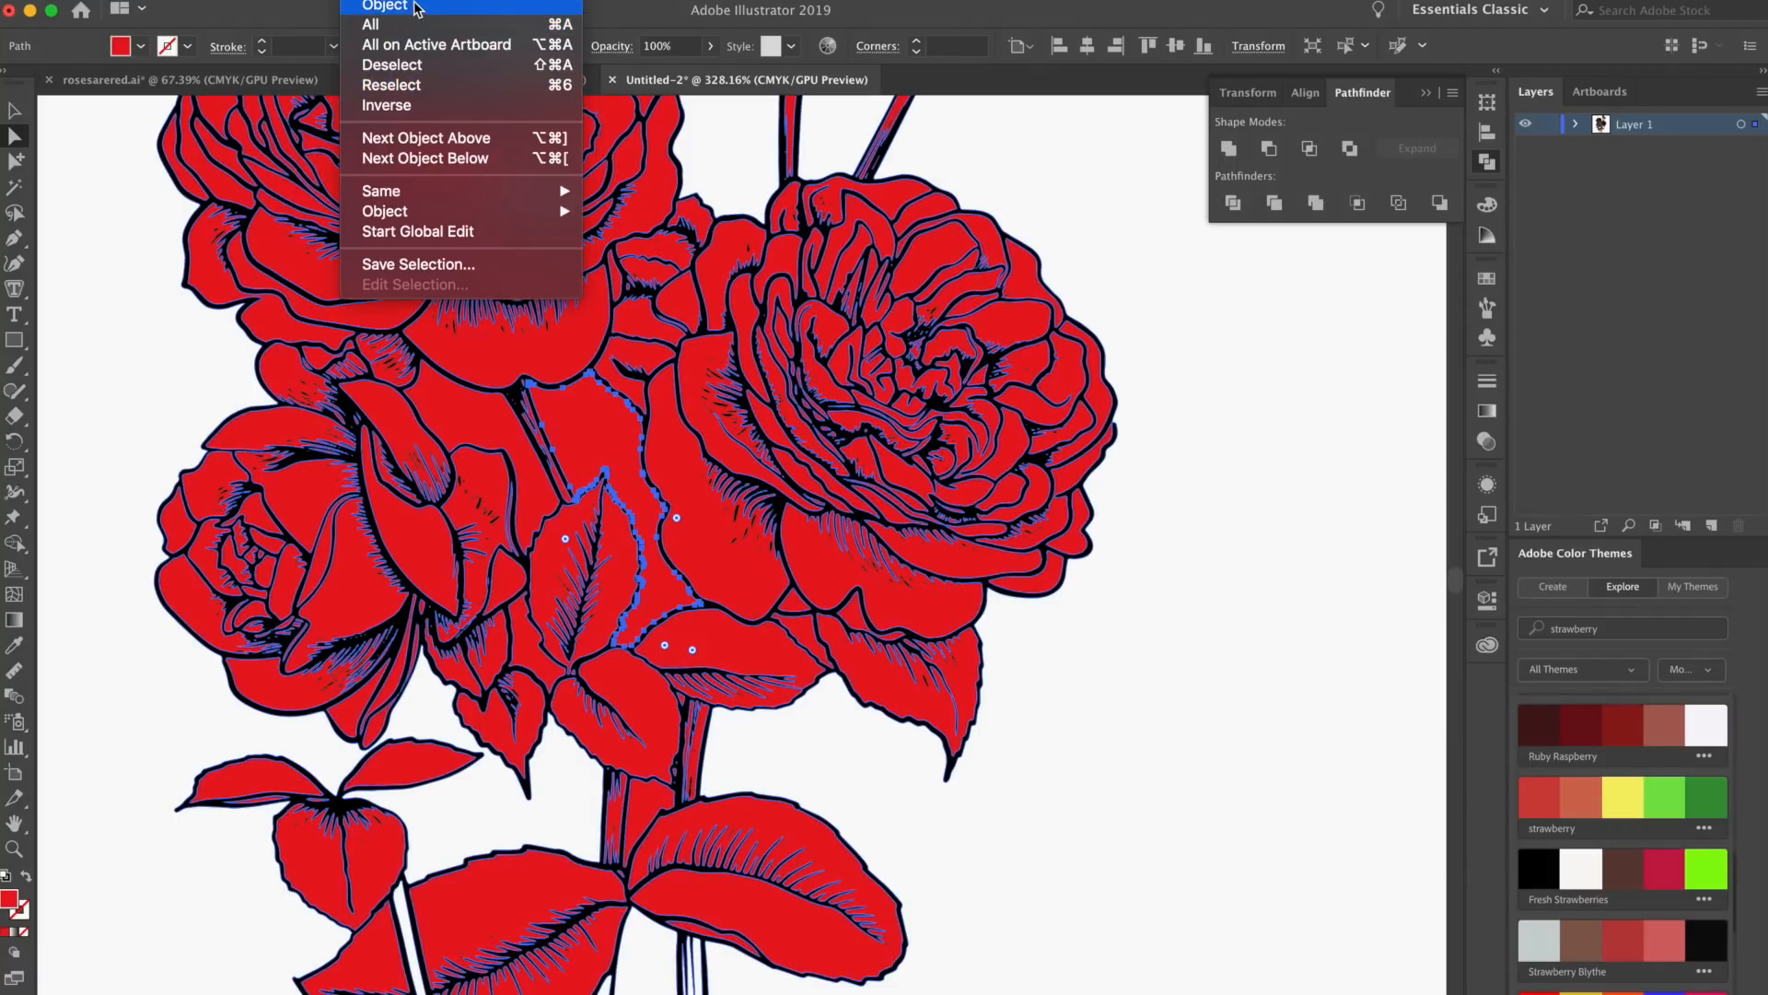
pyautogui.moveTo(426, 191)
pyautogui.click(682, 272)
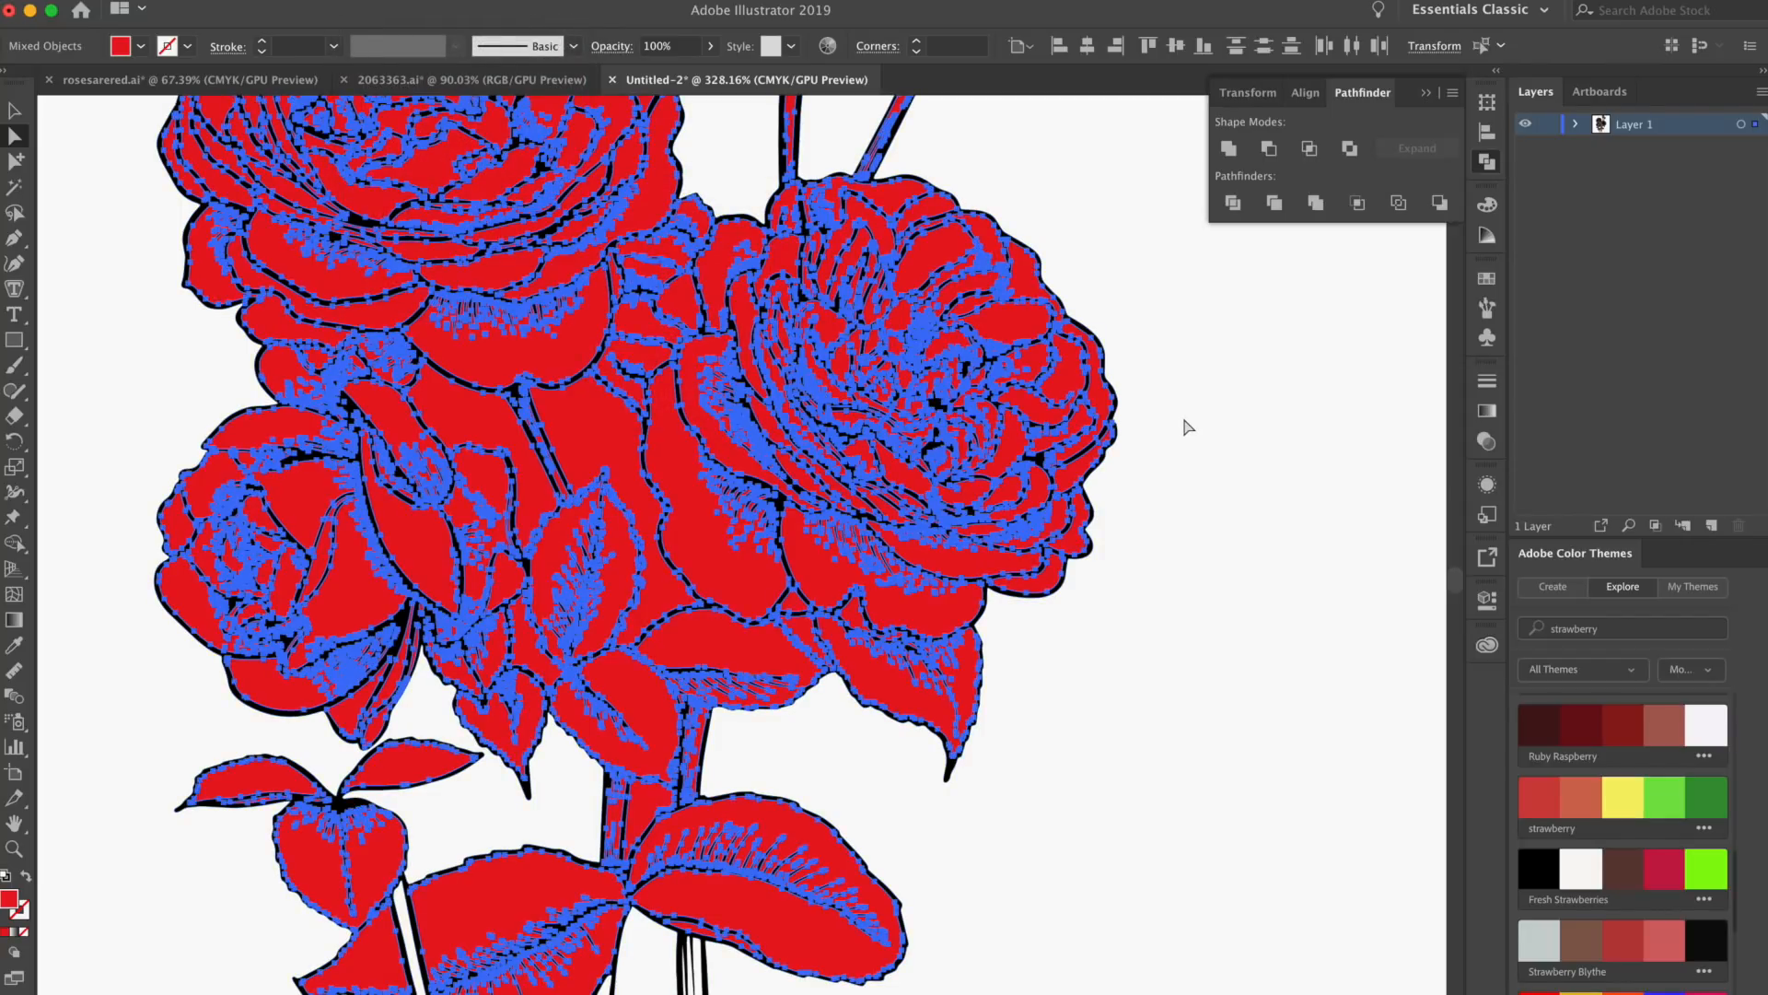
pyautogui.press('super+x')
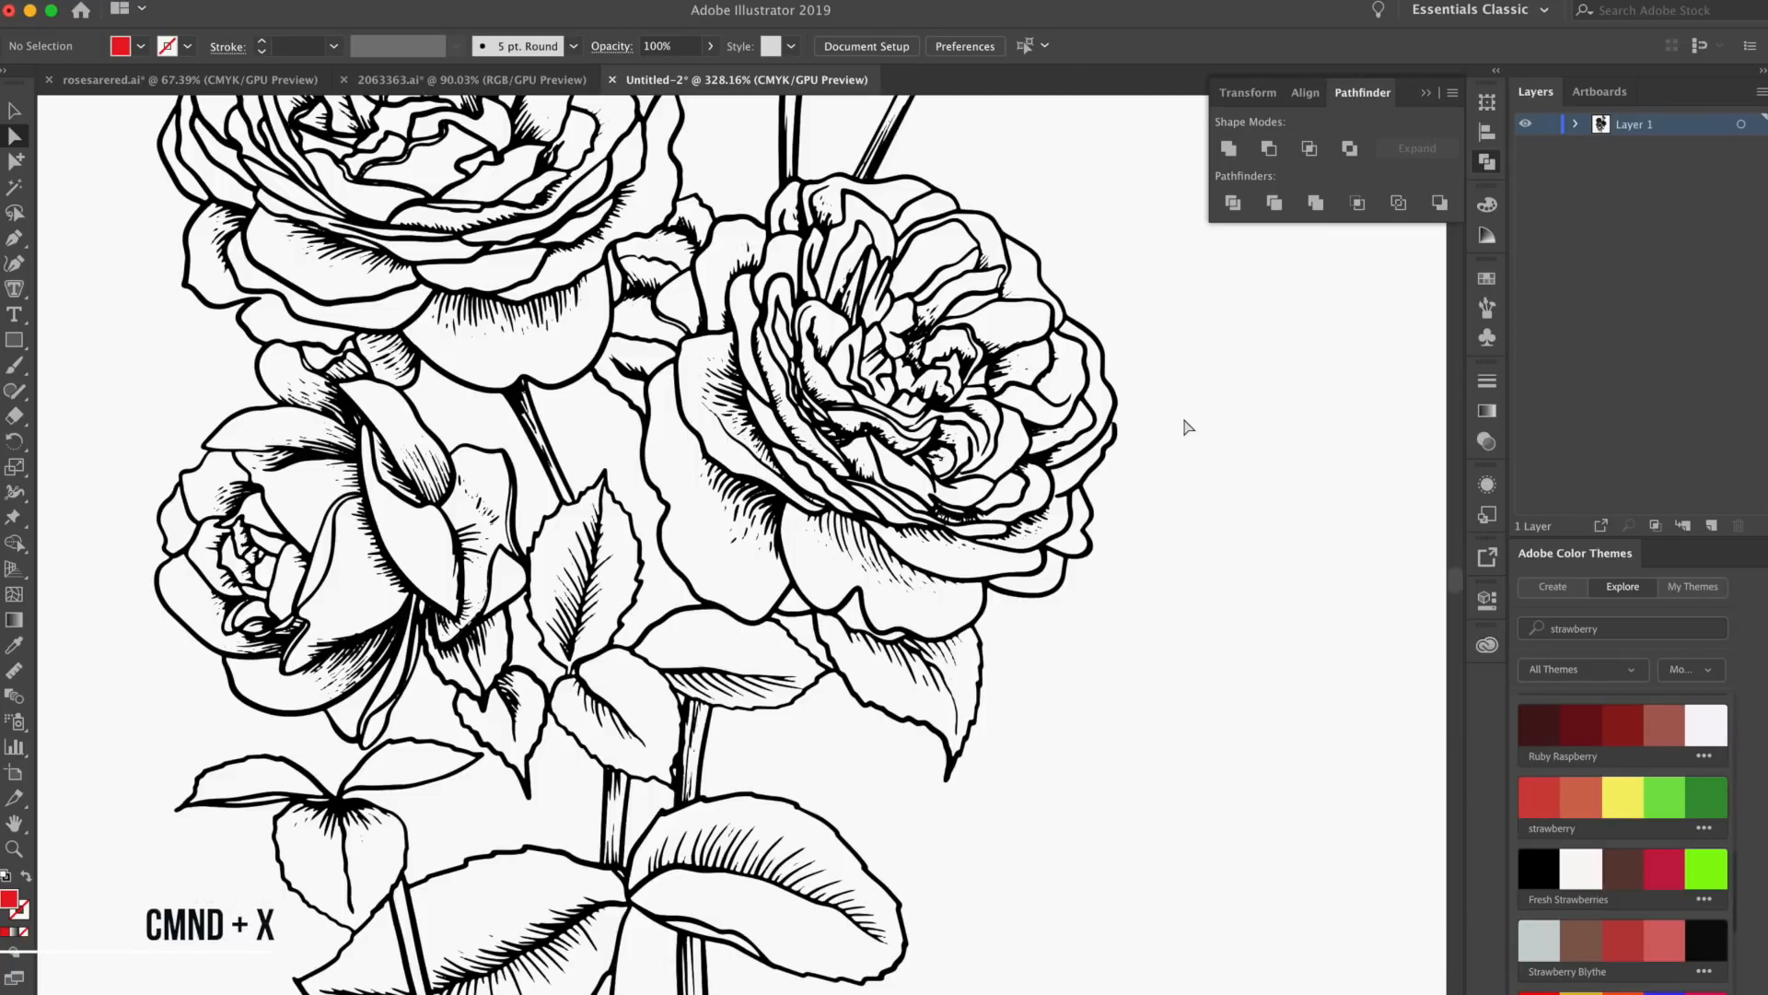
# Add a new layer and paste the cut red shapes in place on it
pyautogui.click(199, 0)
pyautogui.click(1602, 219)
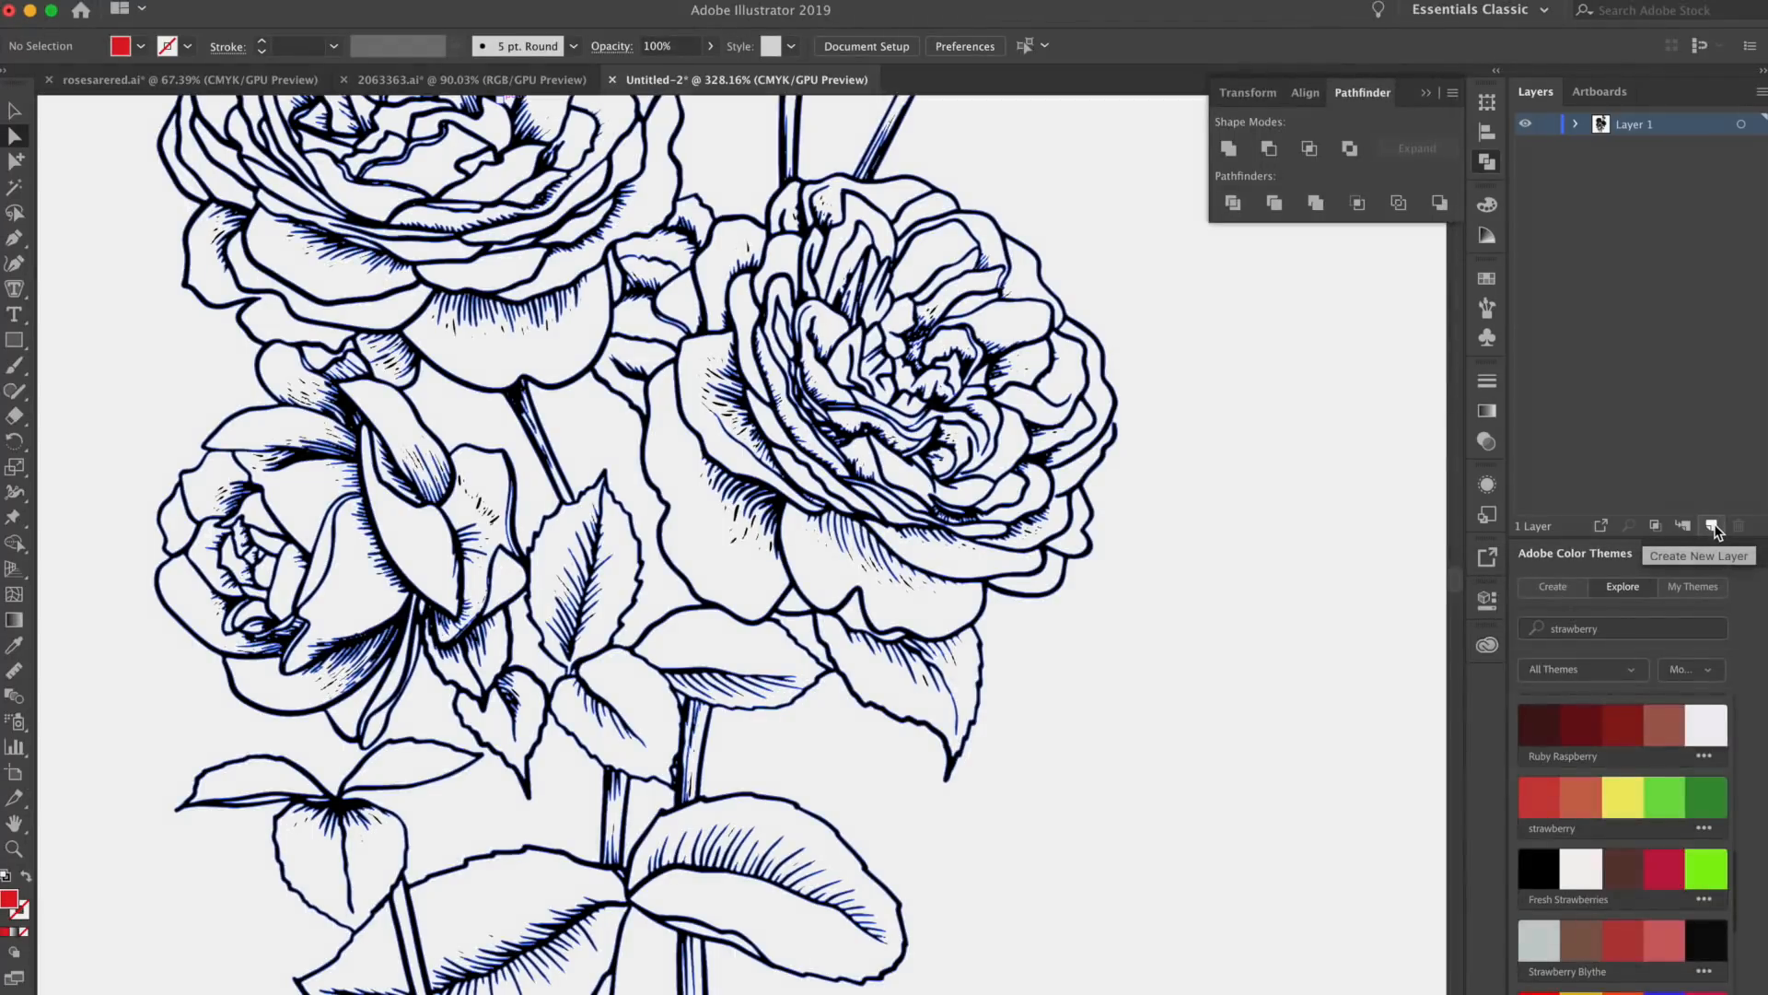
pyautogui.click(1713, 526)
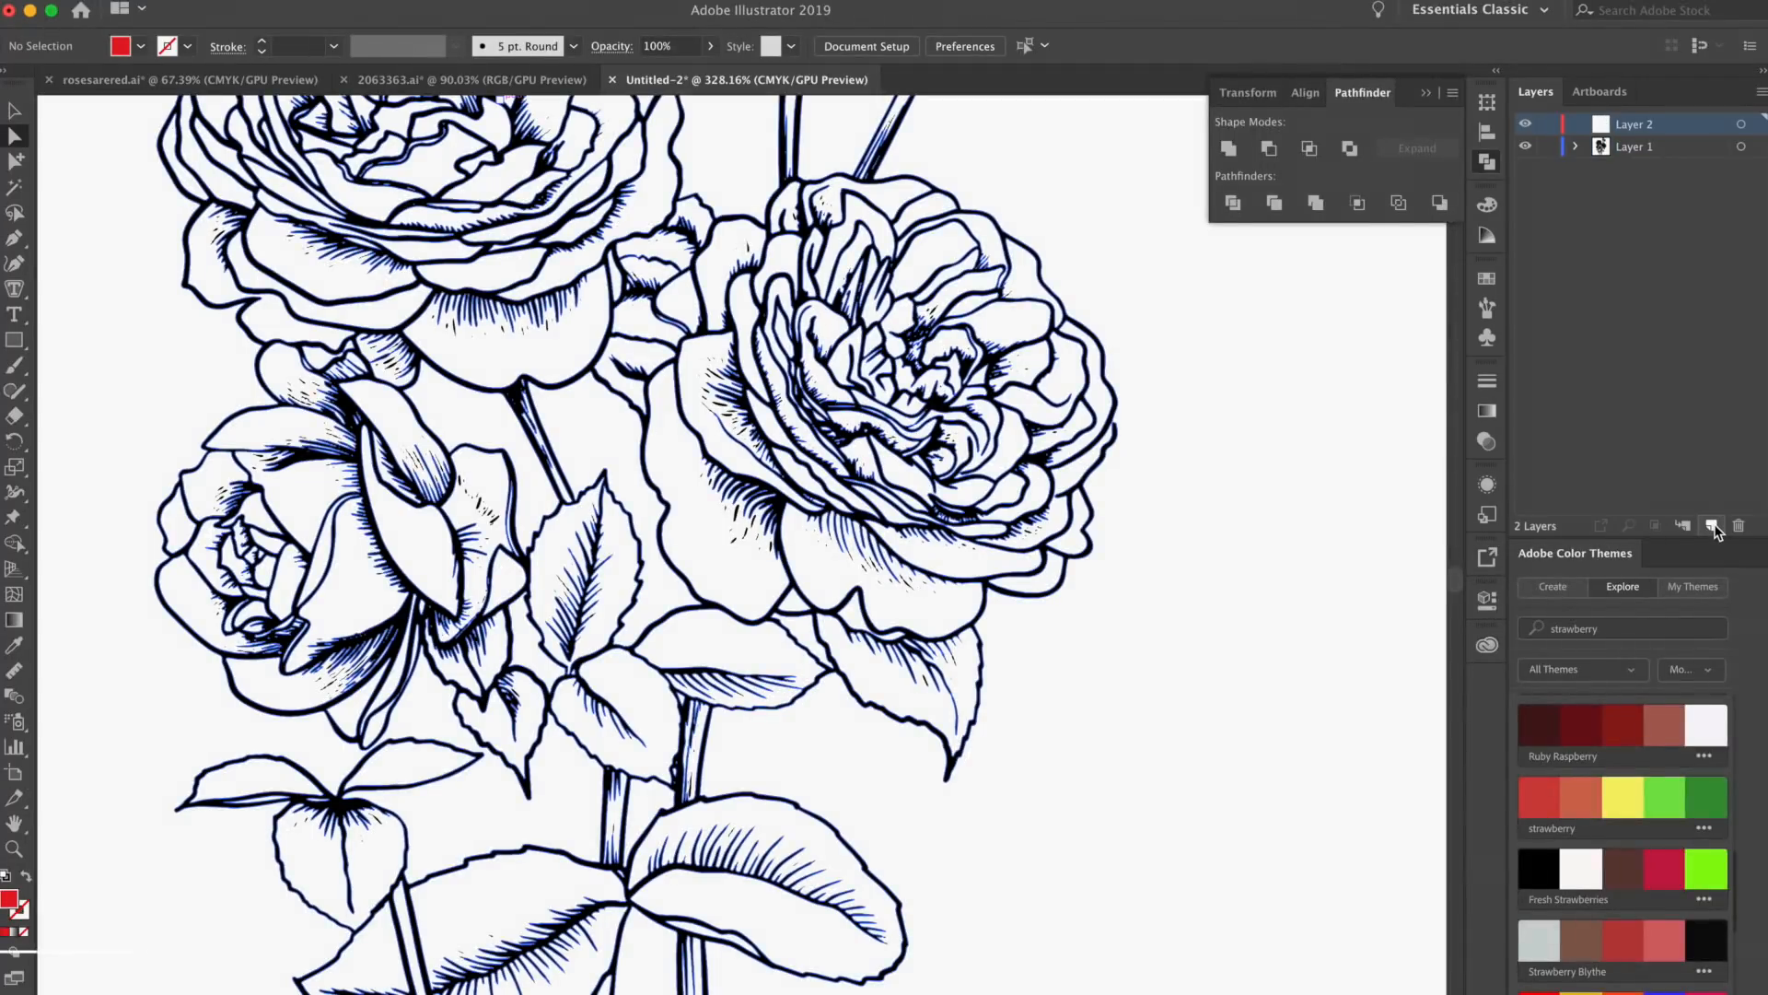
pyautogui.press('shift+super+v')
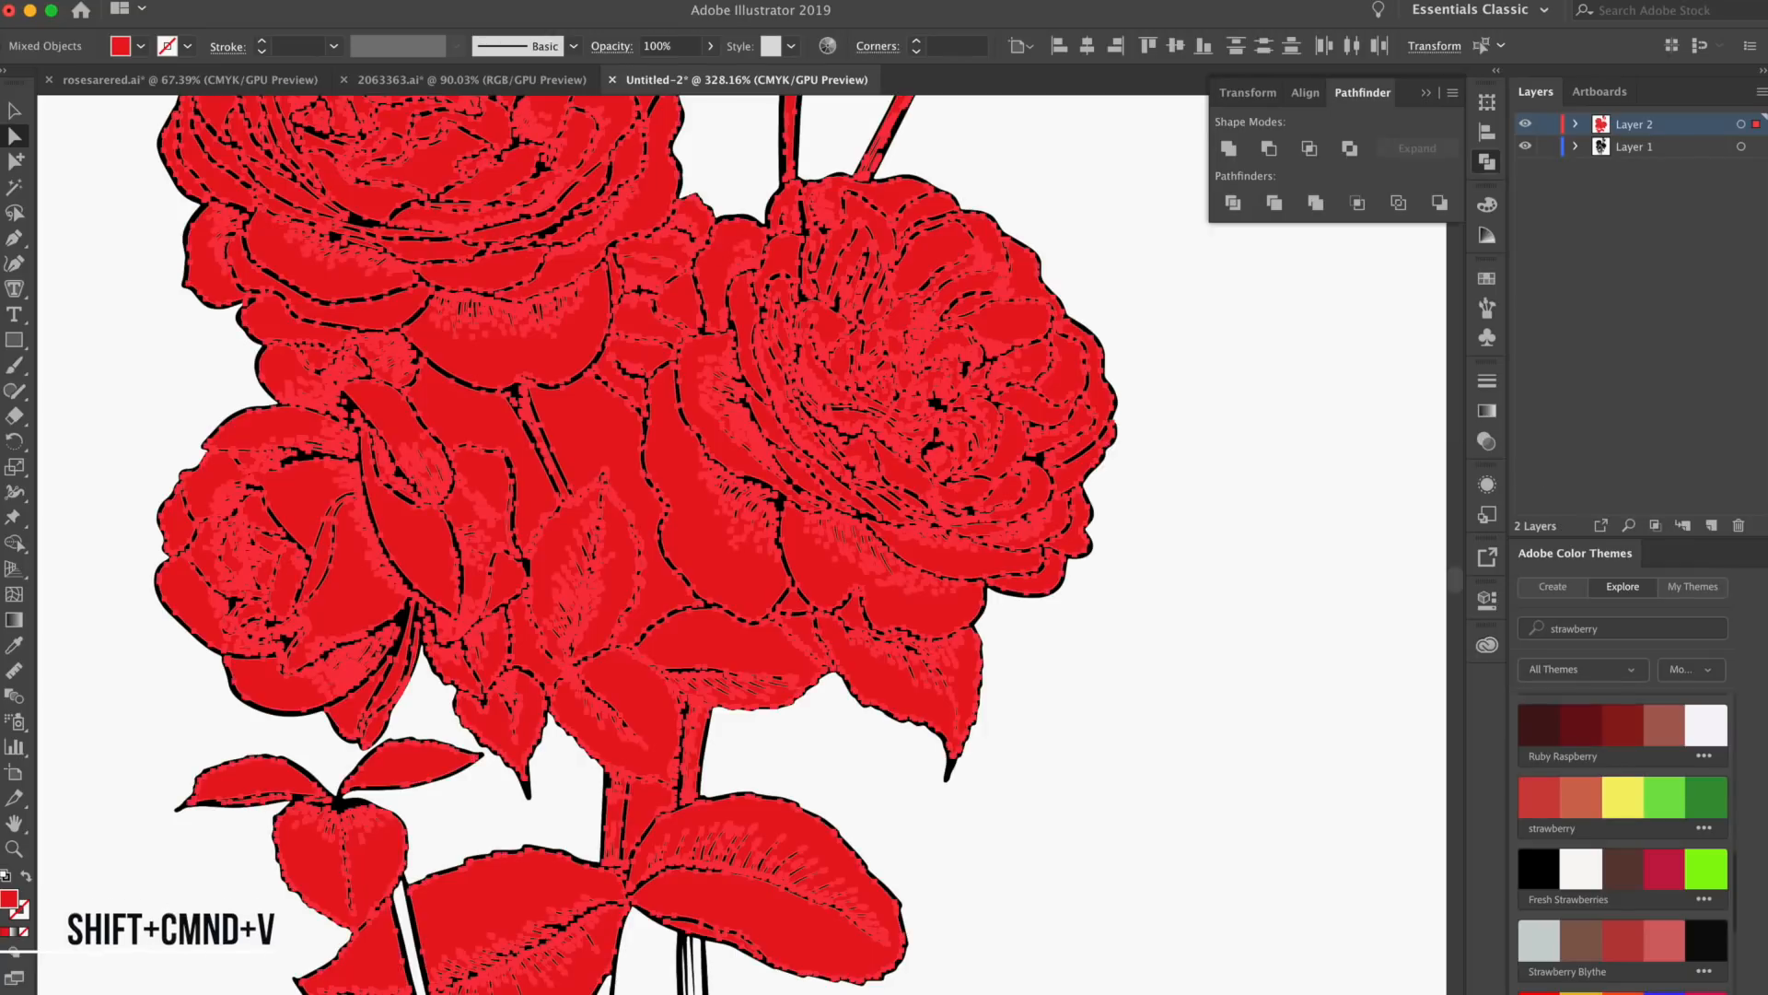
# Rename the layer holding the pasted red shapes to Red and check its contents by hiding and reshowing it
pyautogui.click(196, 0)
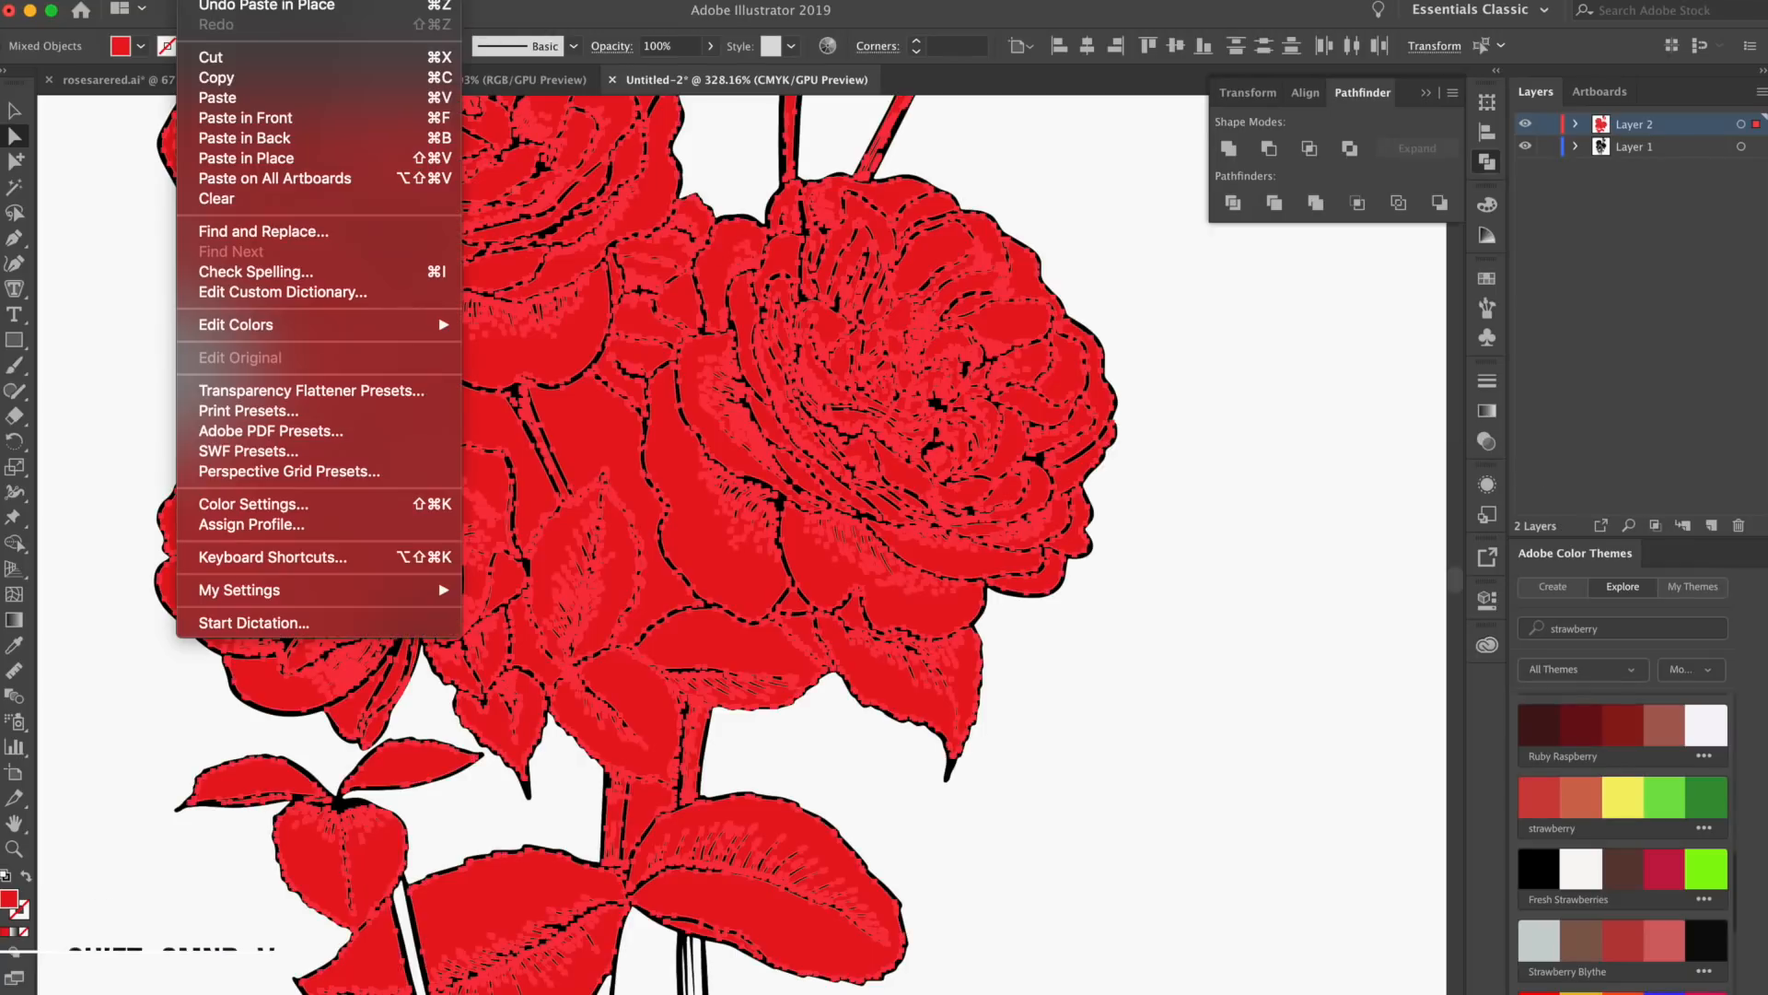
pyautogui.click(281, 166)
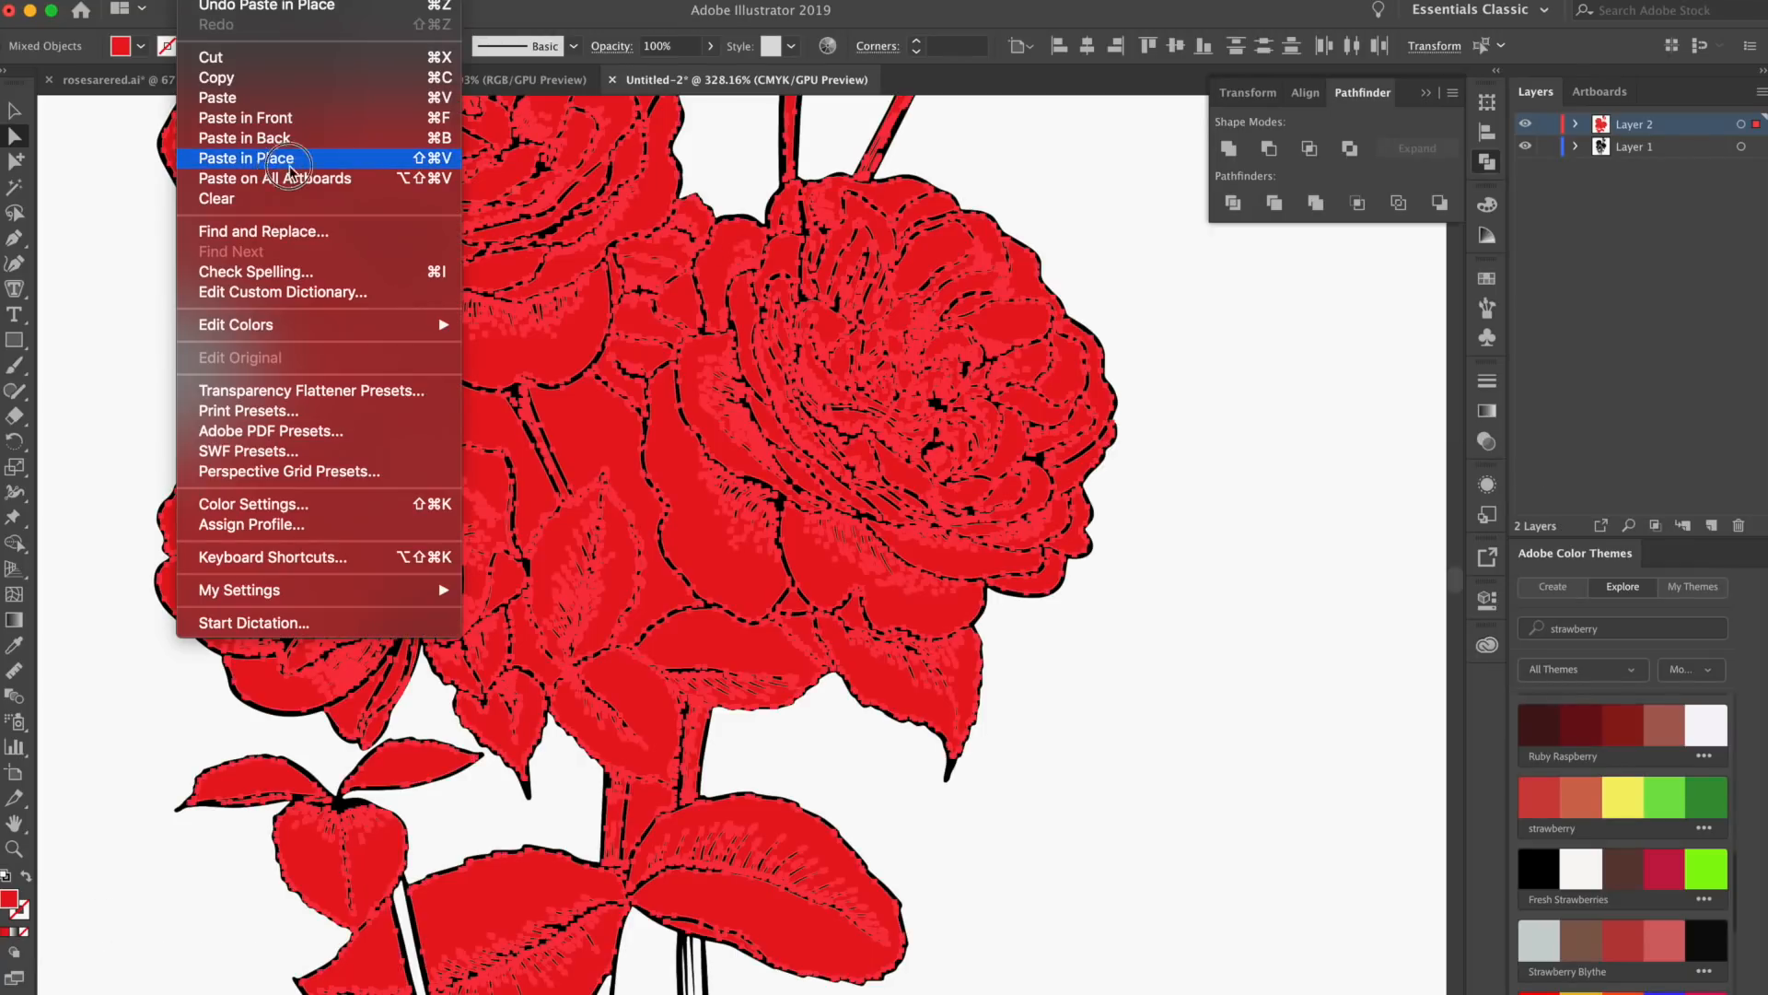
pyautogui.click(1274, 443)
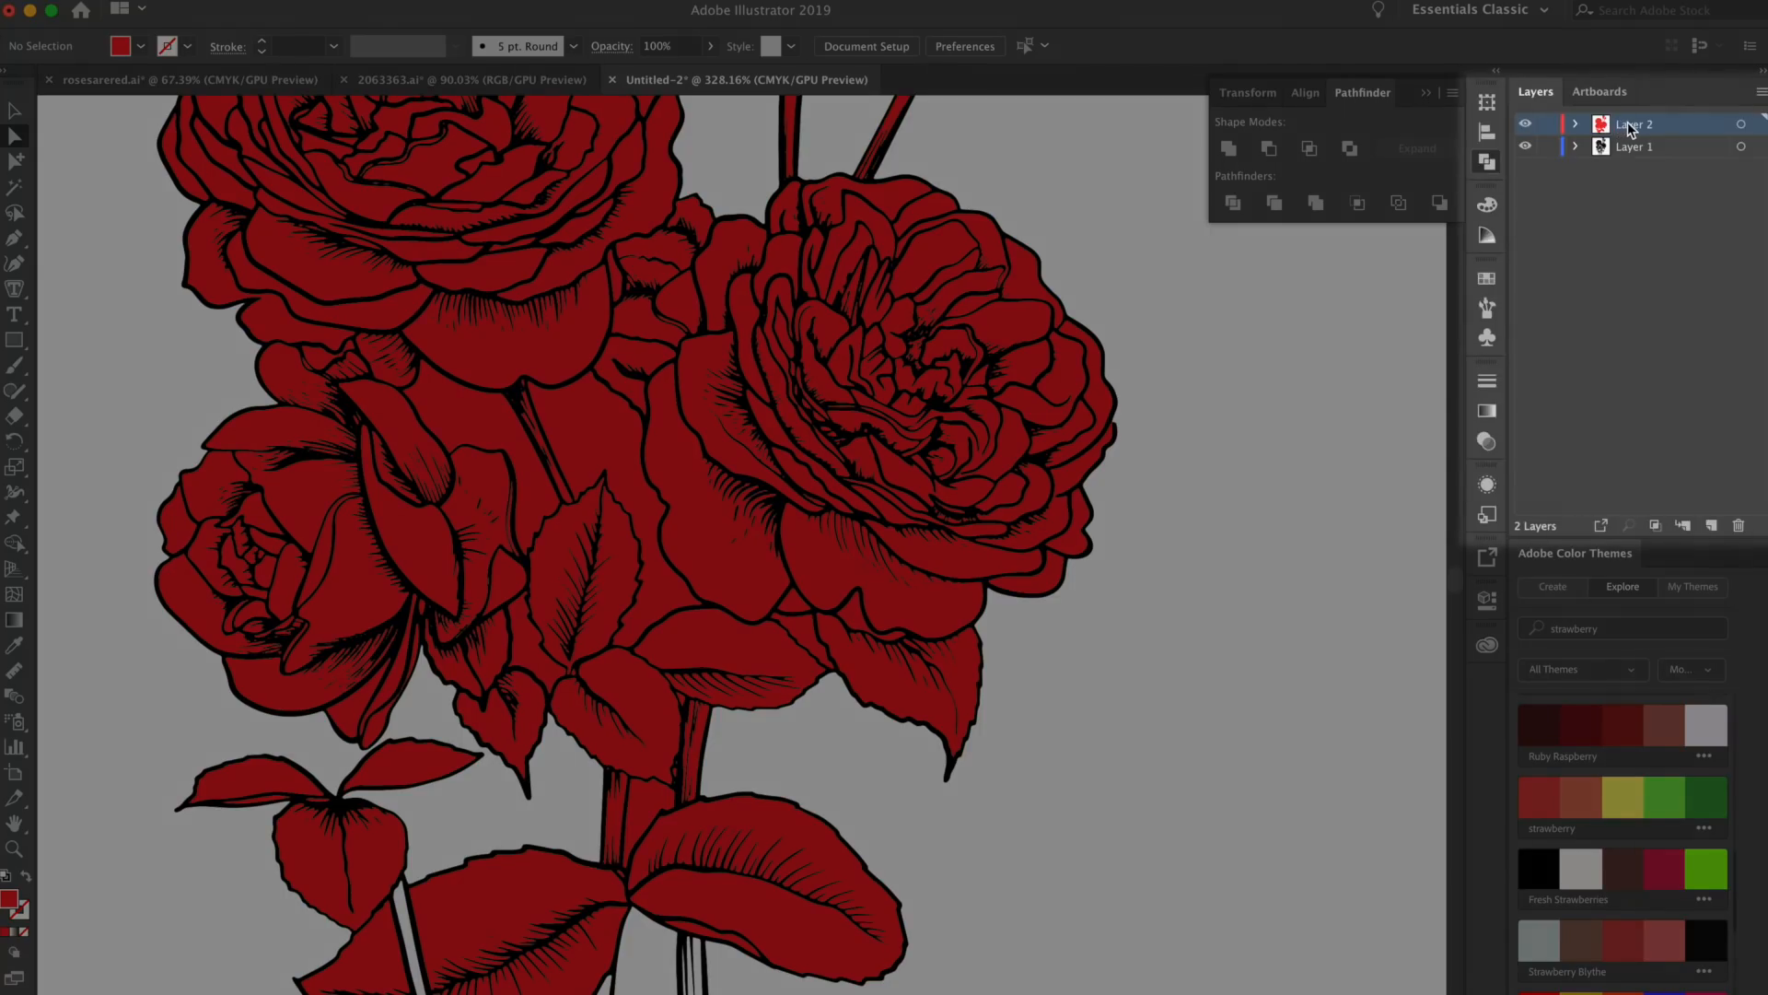
pyautogui.doubleClick(1632, 124)
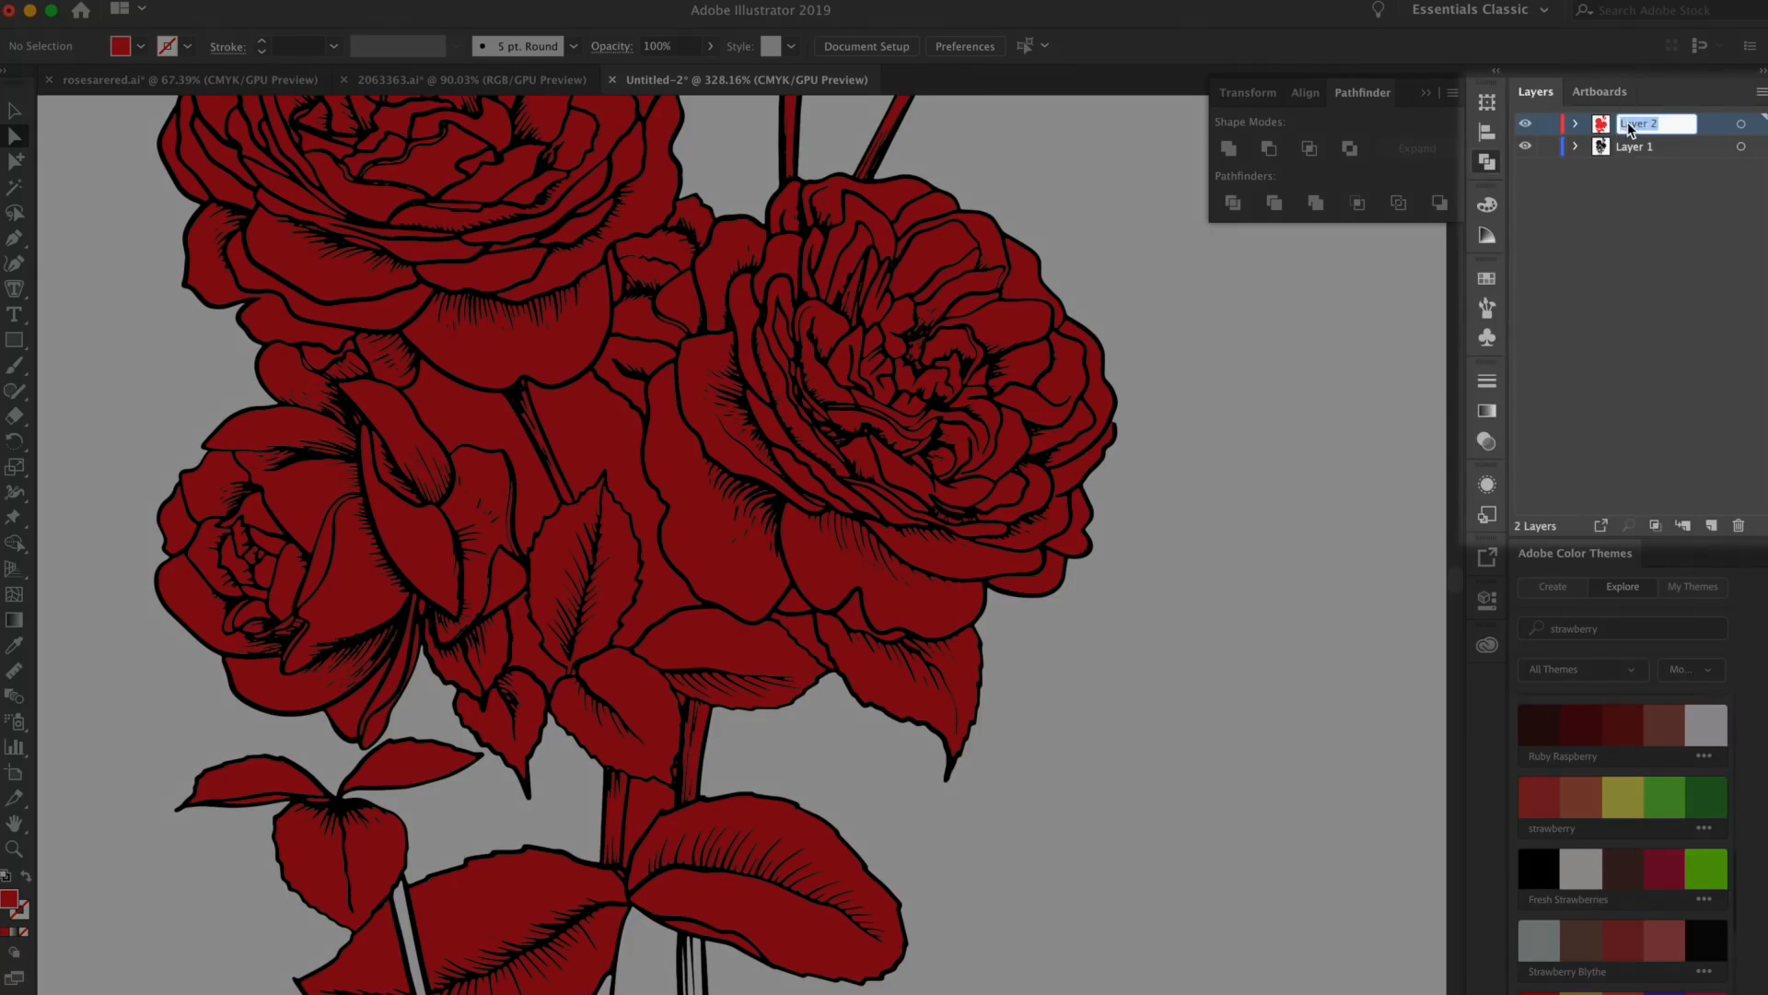
pyautogui.write('Red')
pyautogui.press('Return')
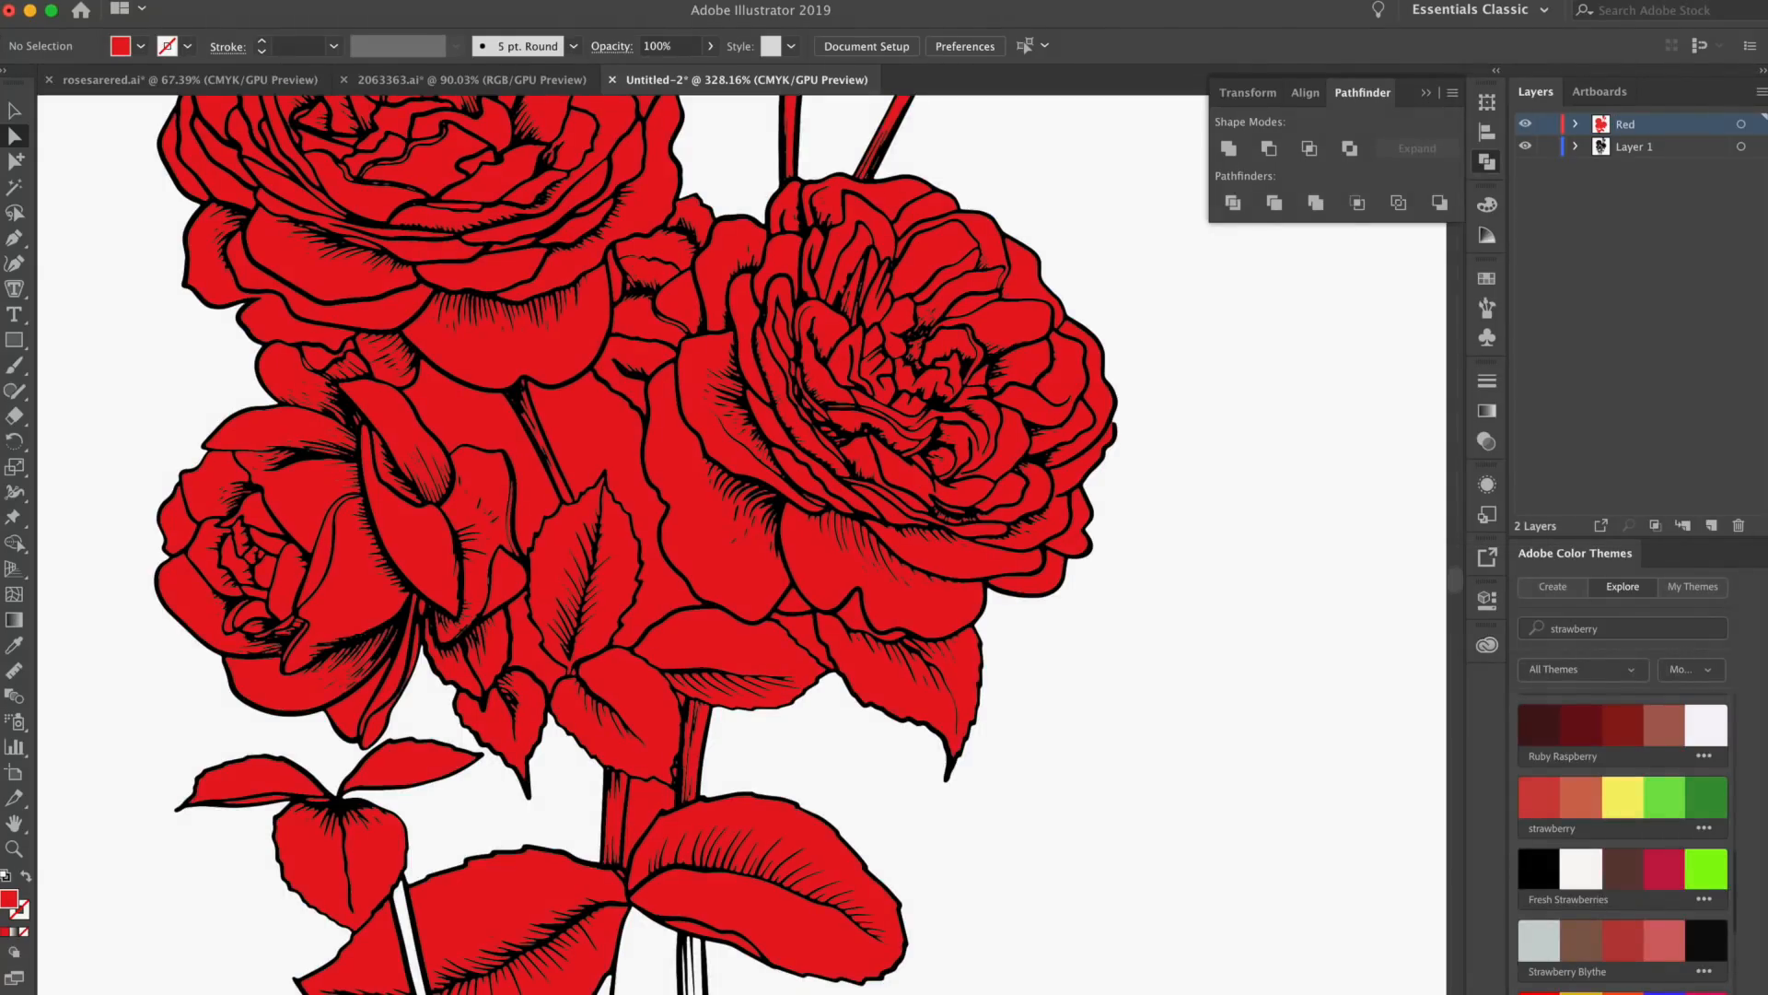
pyautogui.click(1525, 126)
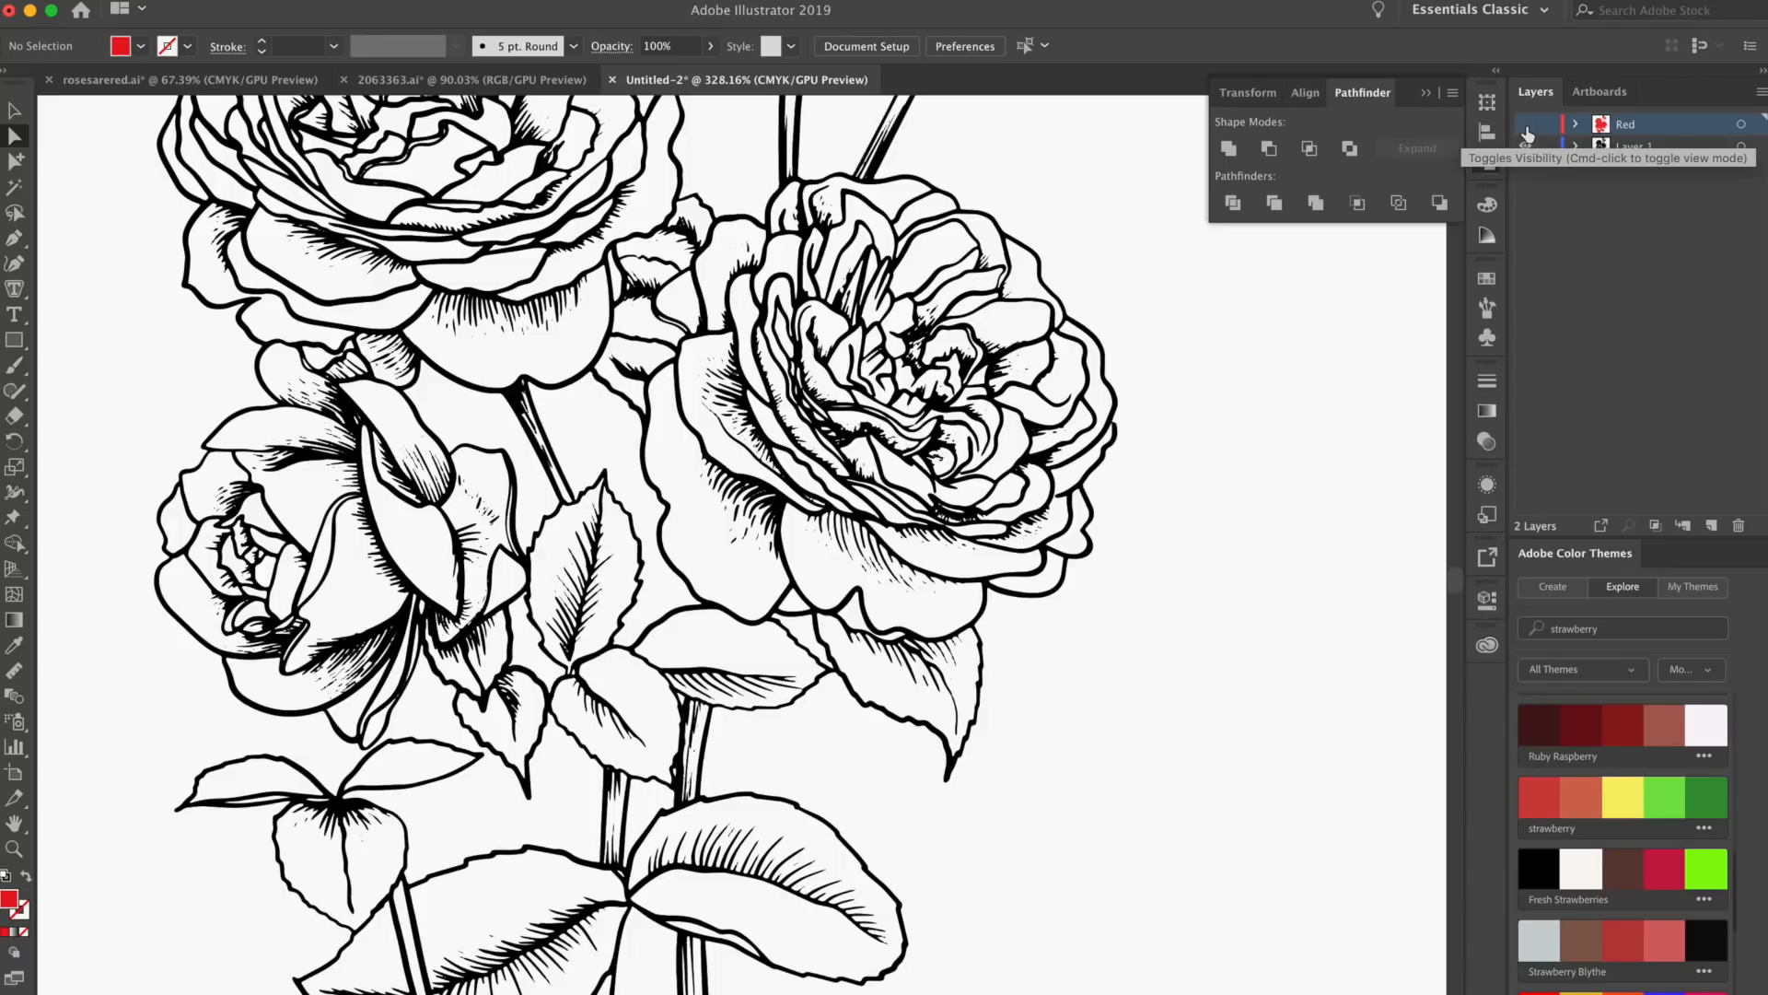
pyautogui.click(1526, 126)
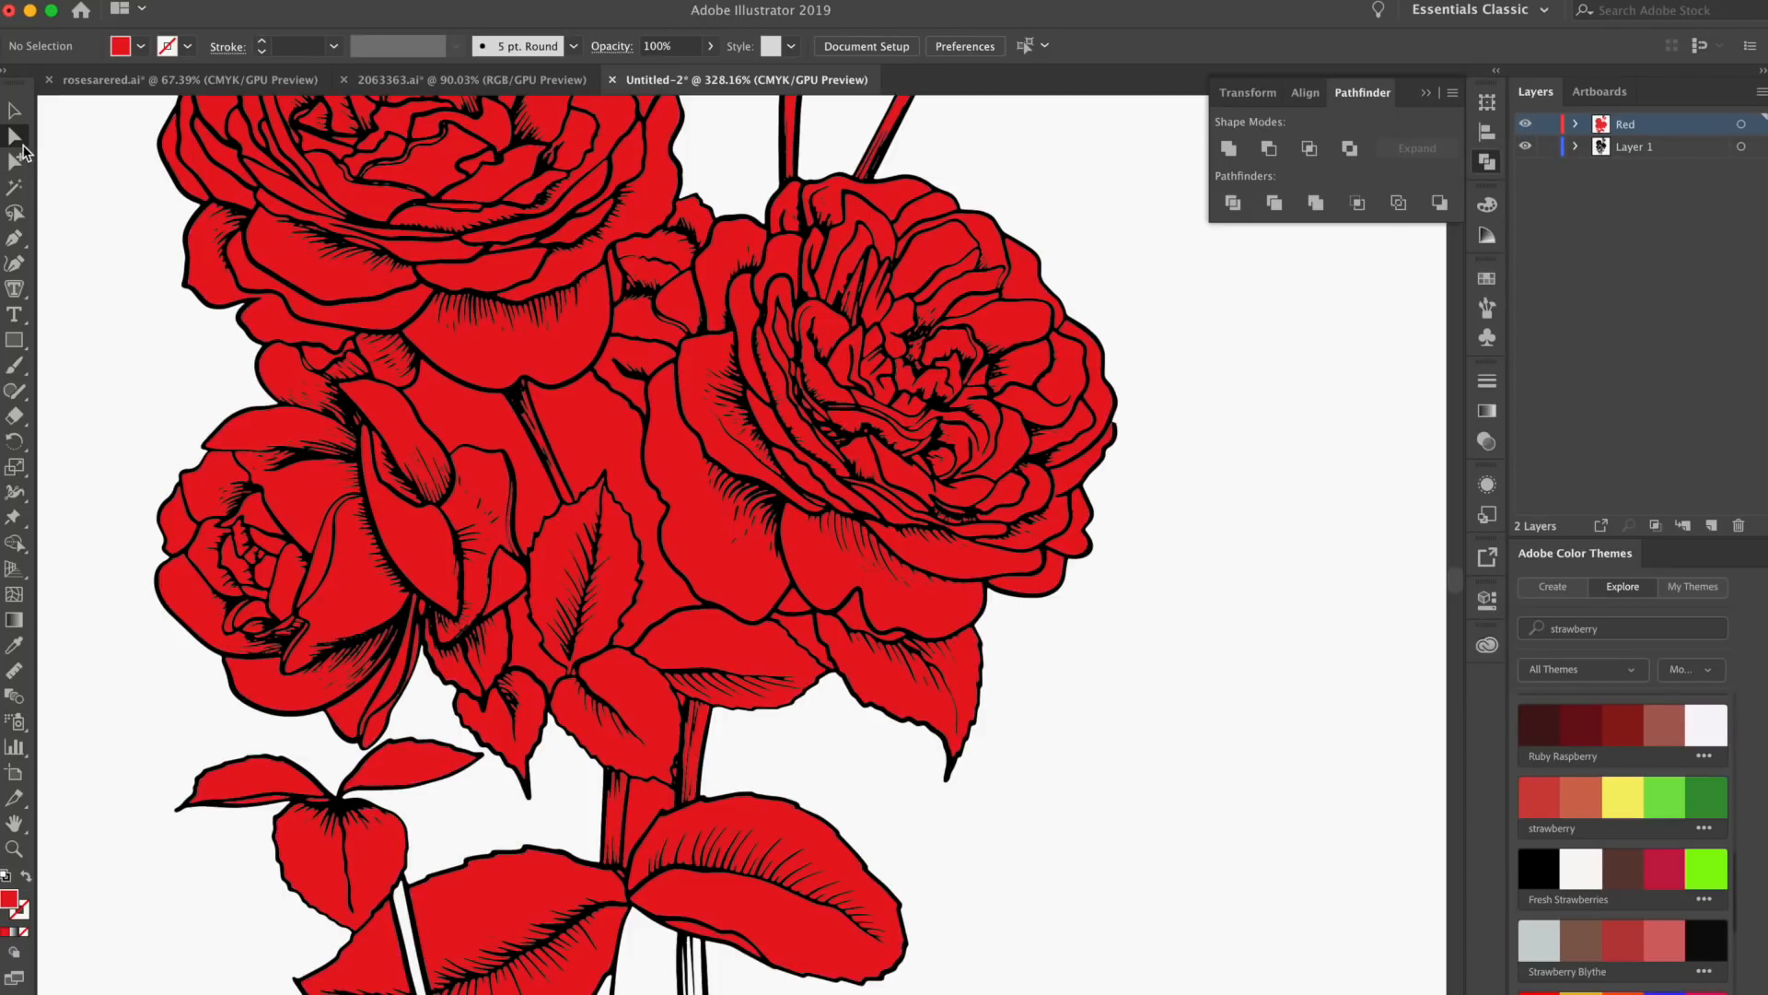
# Erase the red fill from the stems on the Red layer with the Eraser tool
pyautogui.scroll(5, 798, 387)
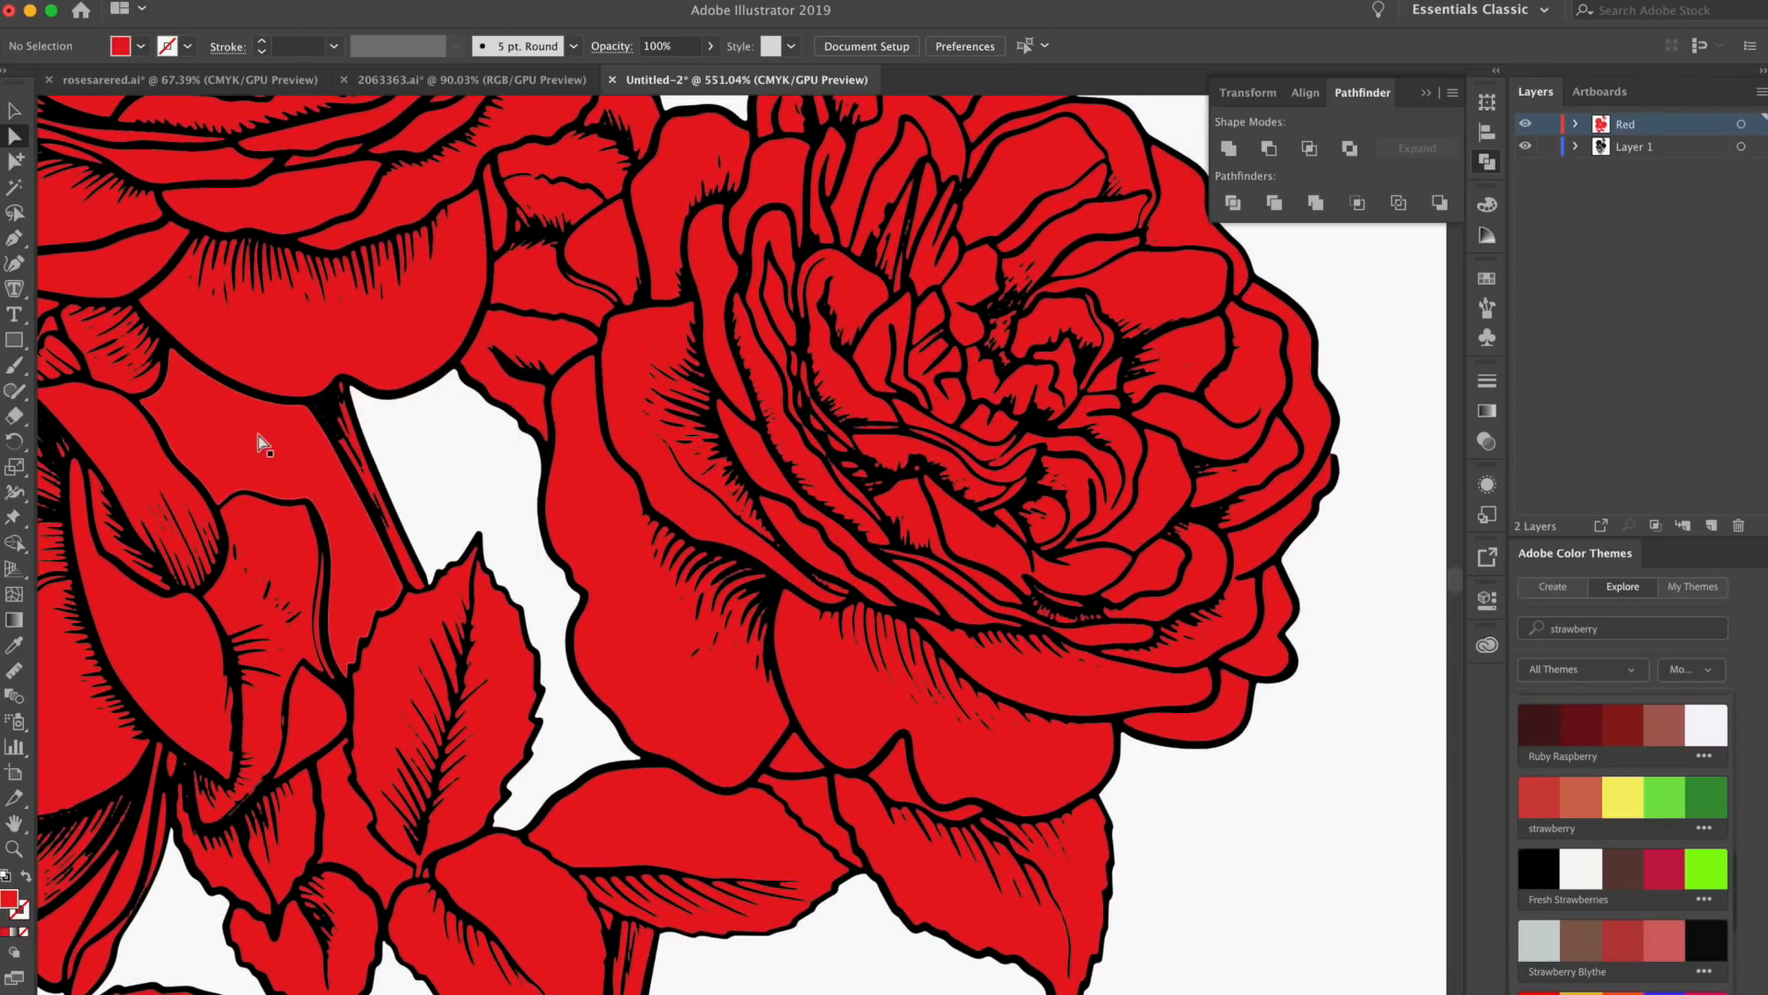
pyautogui.scroll(5, 1157, 525)
pyautogui.moveTo(915, 370); pyautogui.dragTo(1183, 559)
pyautogui.click(1742, 125)
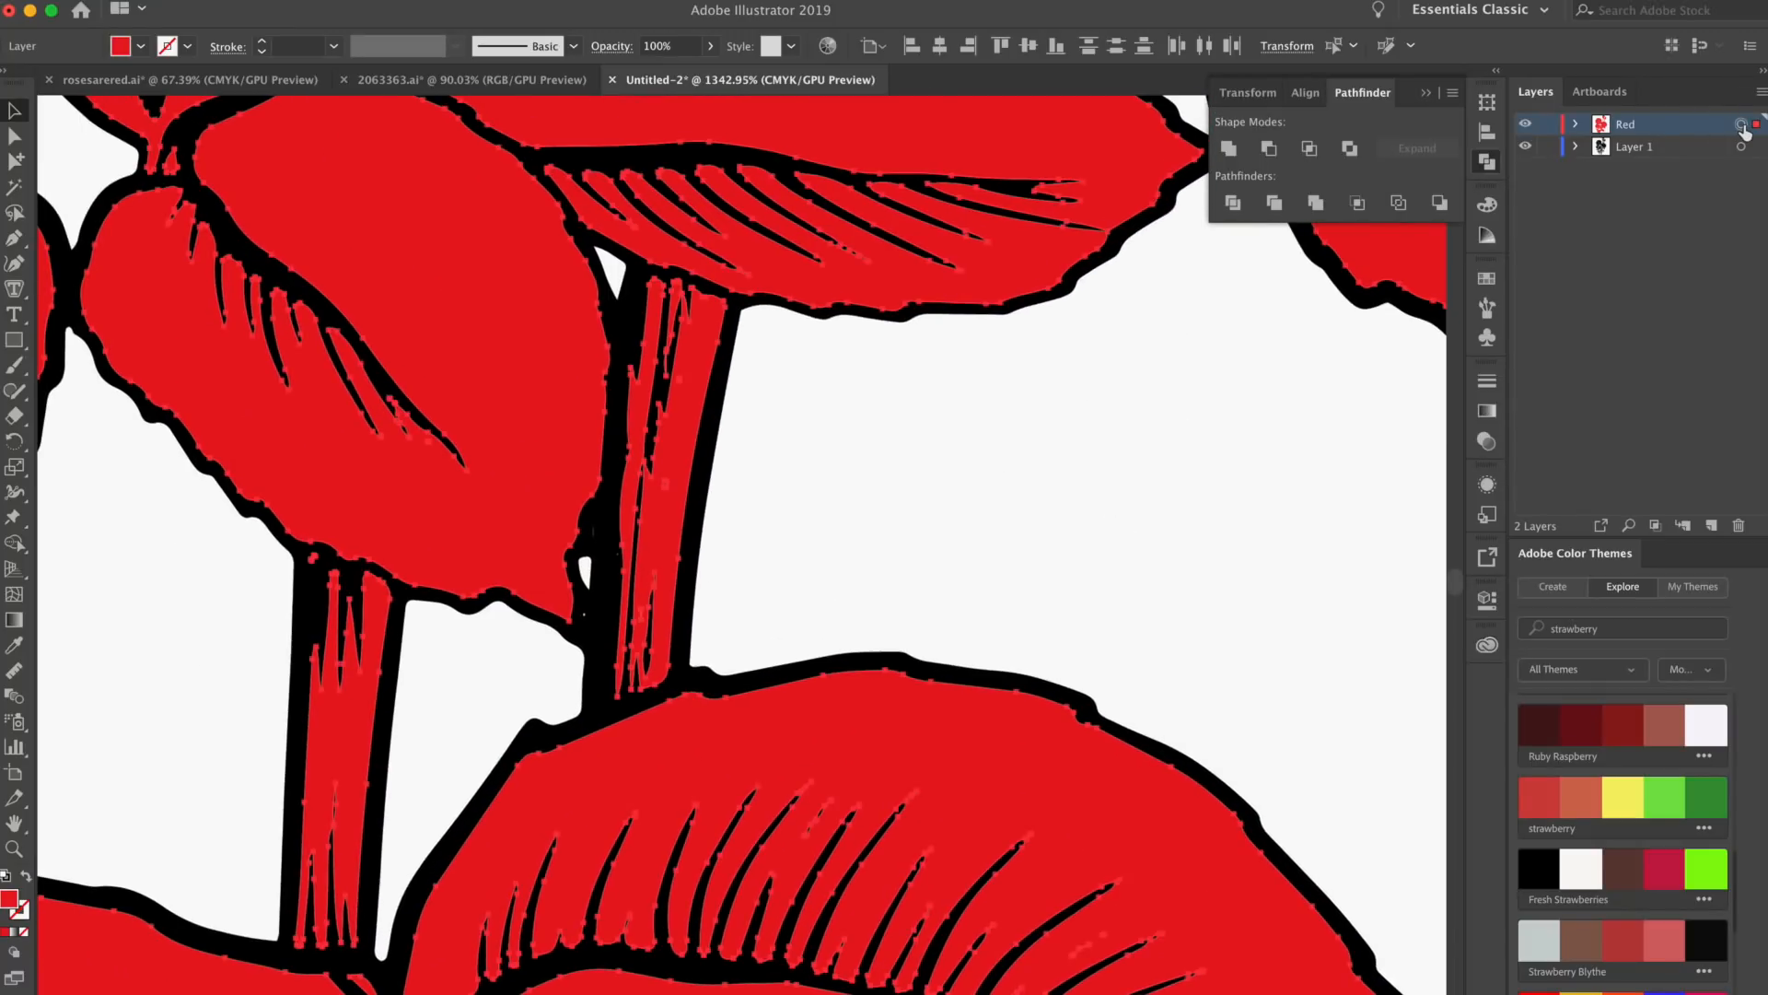
pyautogui.click(16, 417)
pyautogui.moveTo(733, 327)
pyautogui.mouseDown()
pyautogui.moveTo(670, 300)
pyautogui.moveTo(650, 390)
pyautogui.moveTo(719, 344)
pyautogui.moveTo(651, 517)
pyautogui.mouseUp()
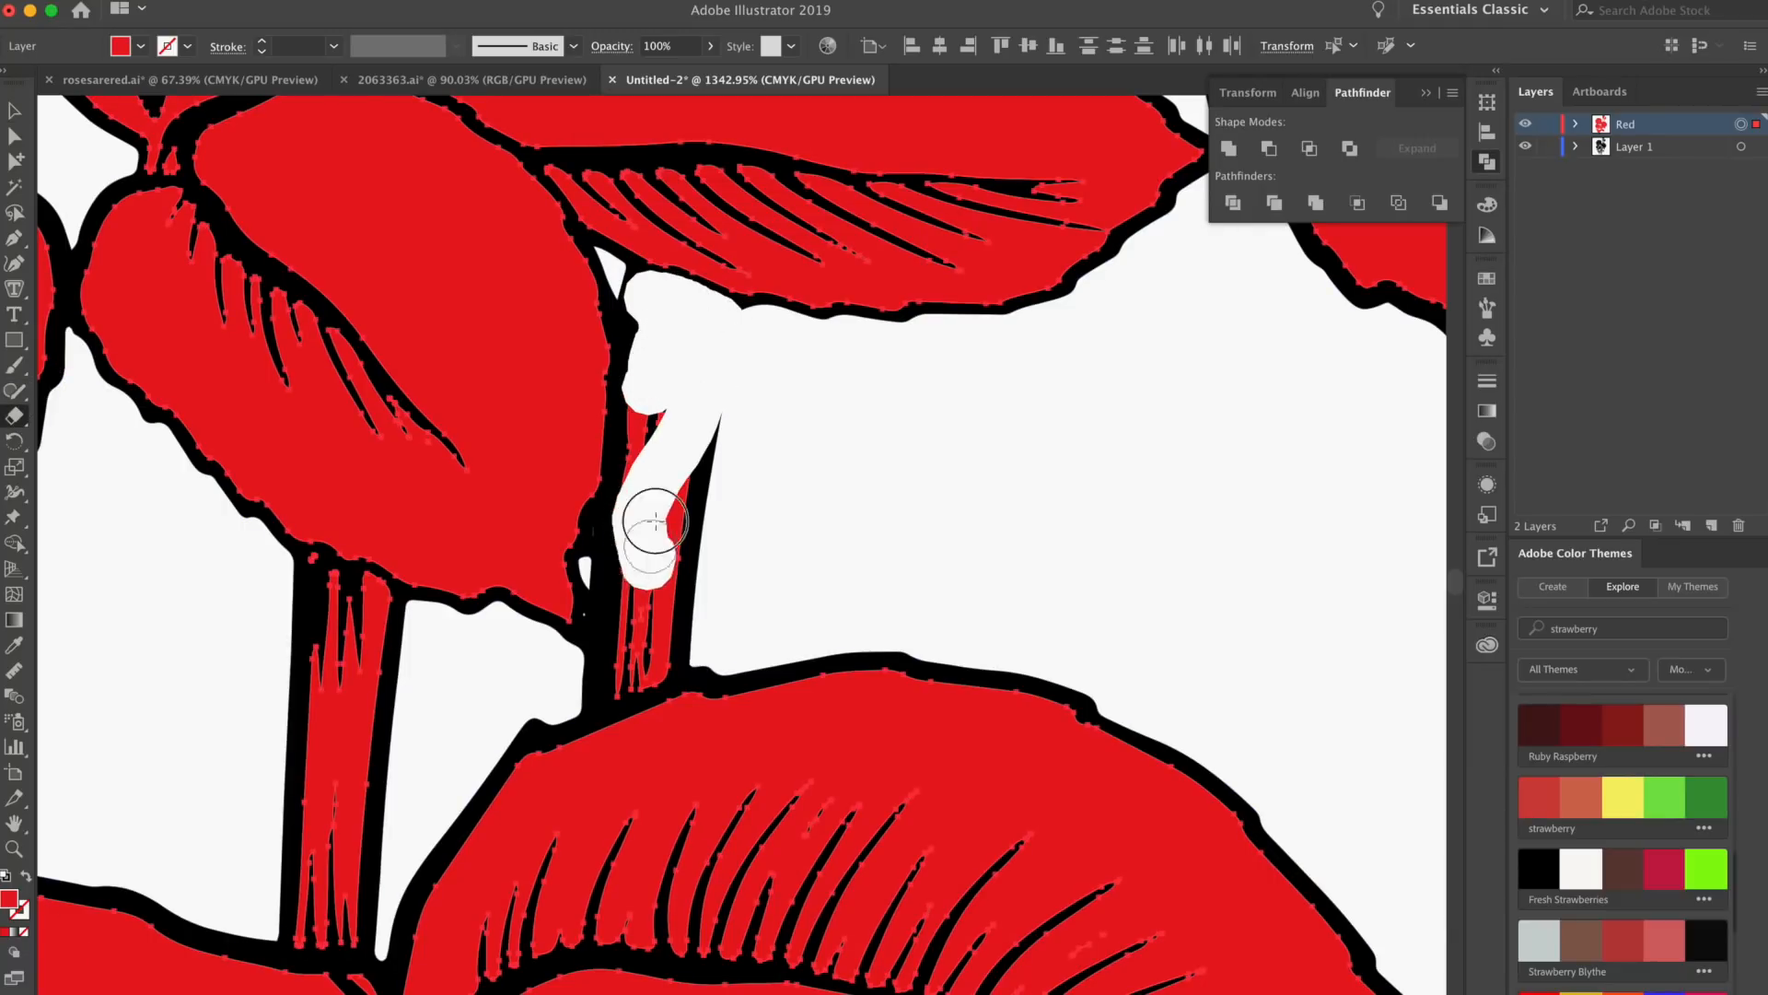
pyautogui.scroll(-5, 545, 387)
pyautogui.hscroll(-5, 546, 387)
pyautogui.moveTo(545, 387)
pyautogui.mouseDown()
pyautogui.moveTo(541, 367)
pyautogui.moveTo(612, 384)
pyautogui.moveTo(608, 426)
pyautogui.mouseUp()
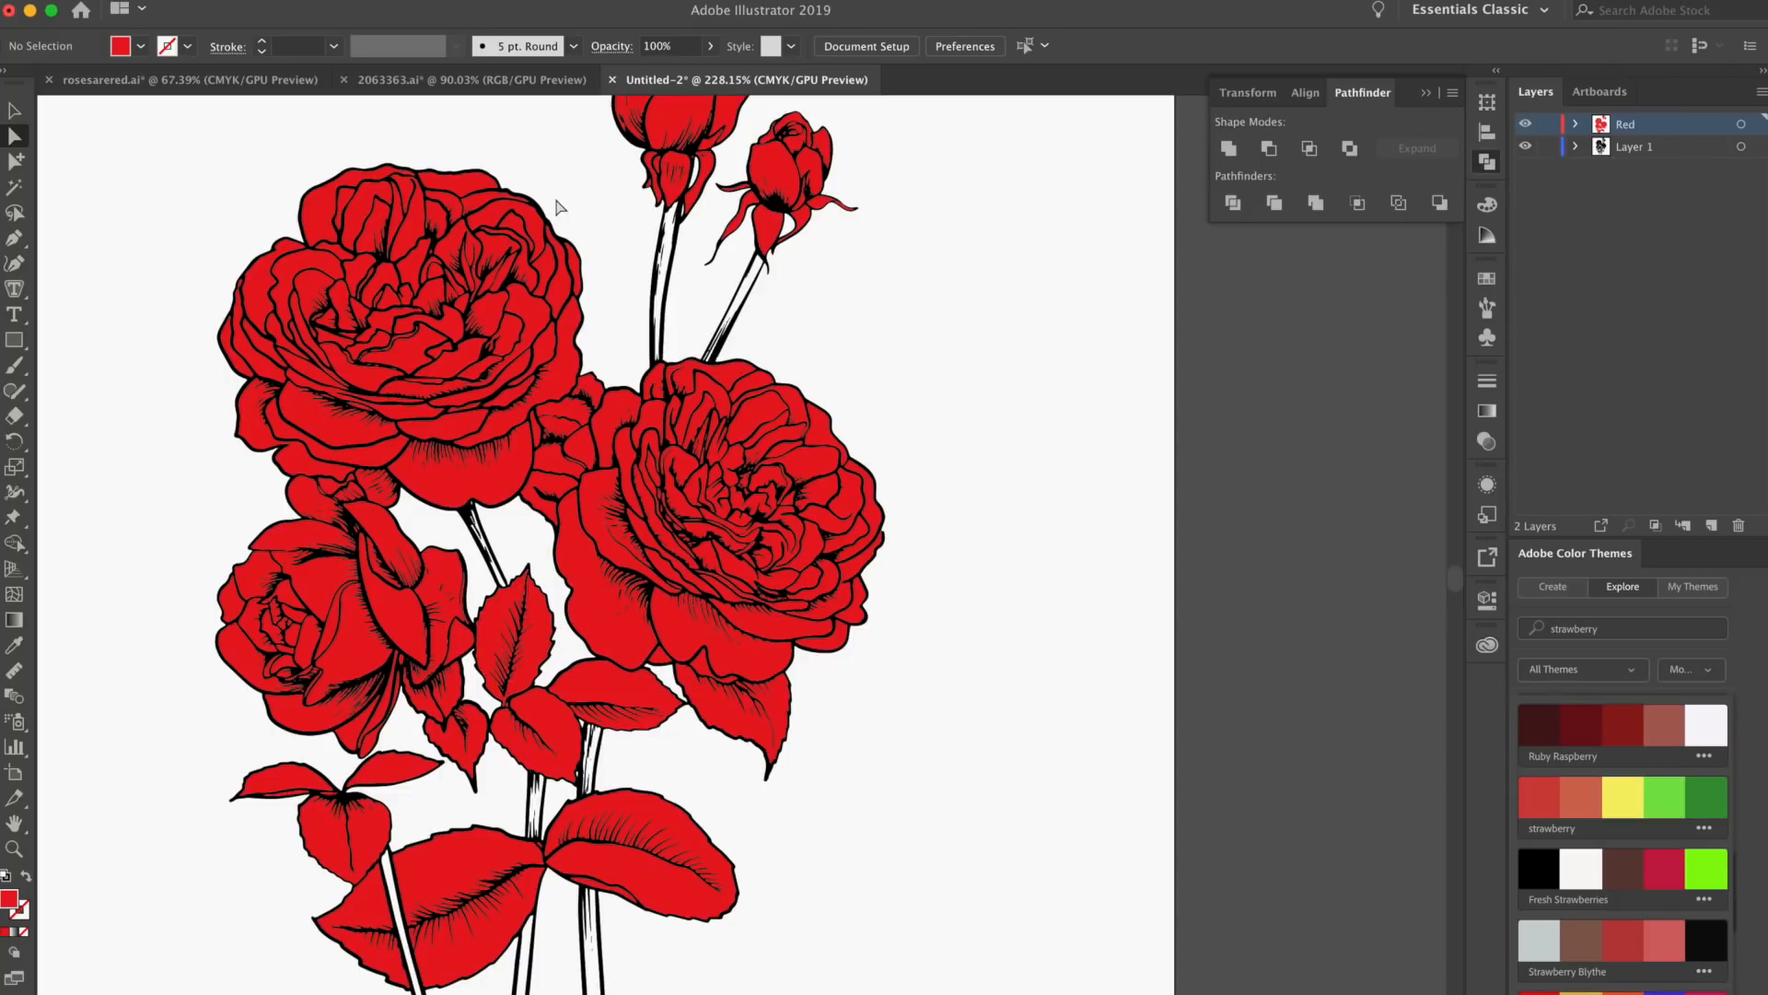
# Select all the red leaf shapes and cut them from the Red layer
pyautogui.scroll(6, 549, 665)
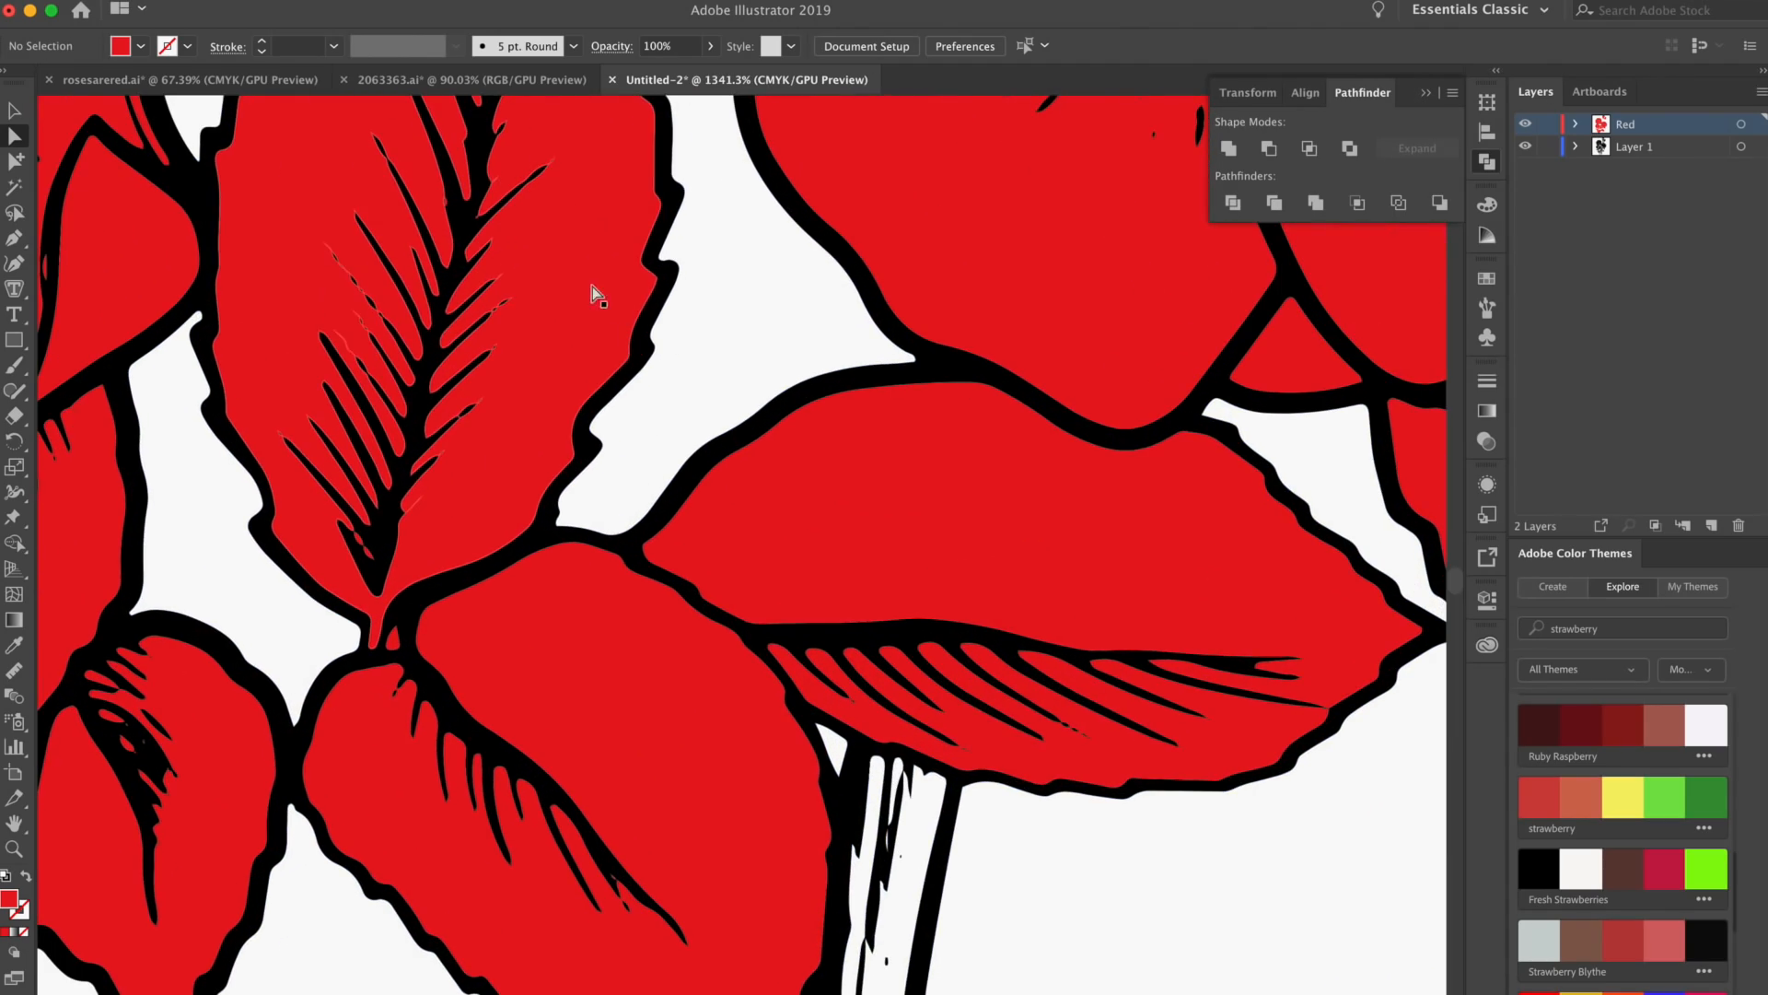
pyautogui.click(544, 262)
pyautogui.scroll(-5, 530, 258)
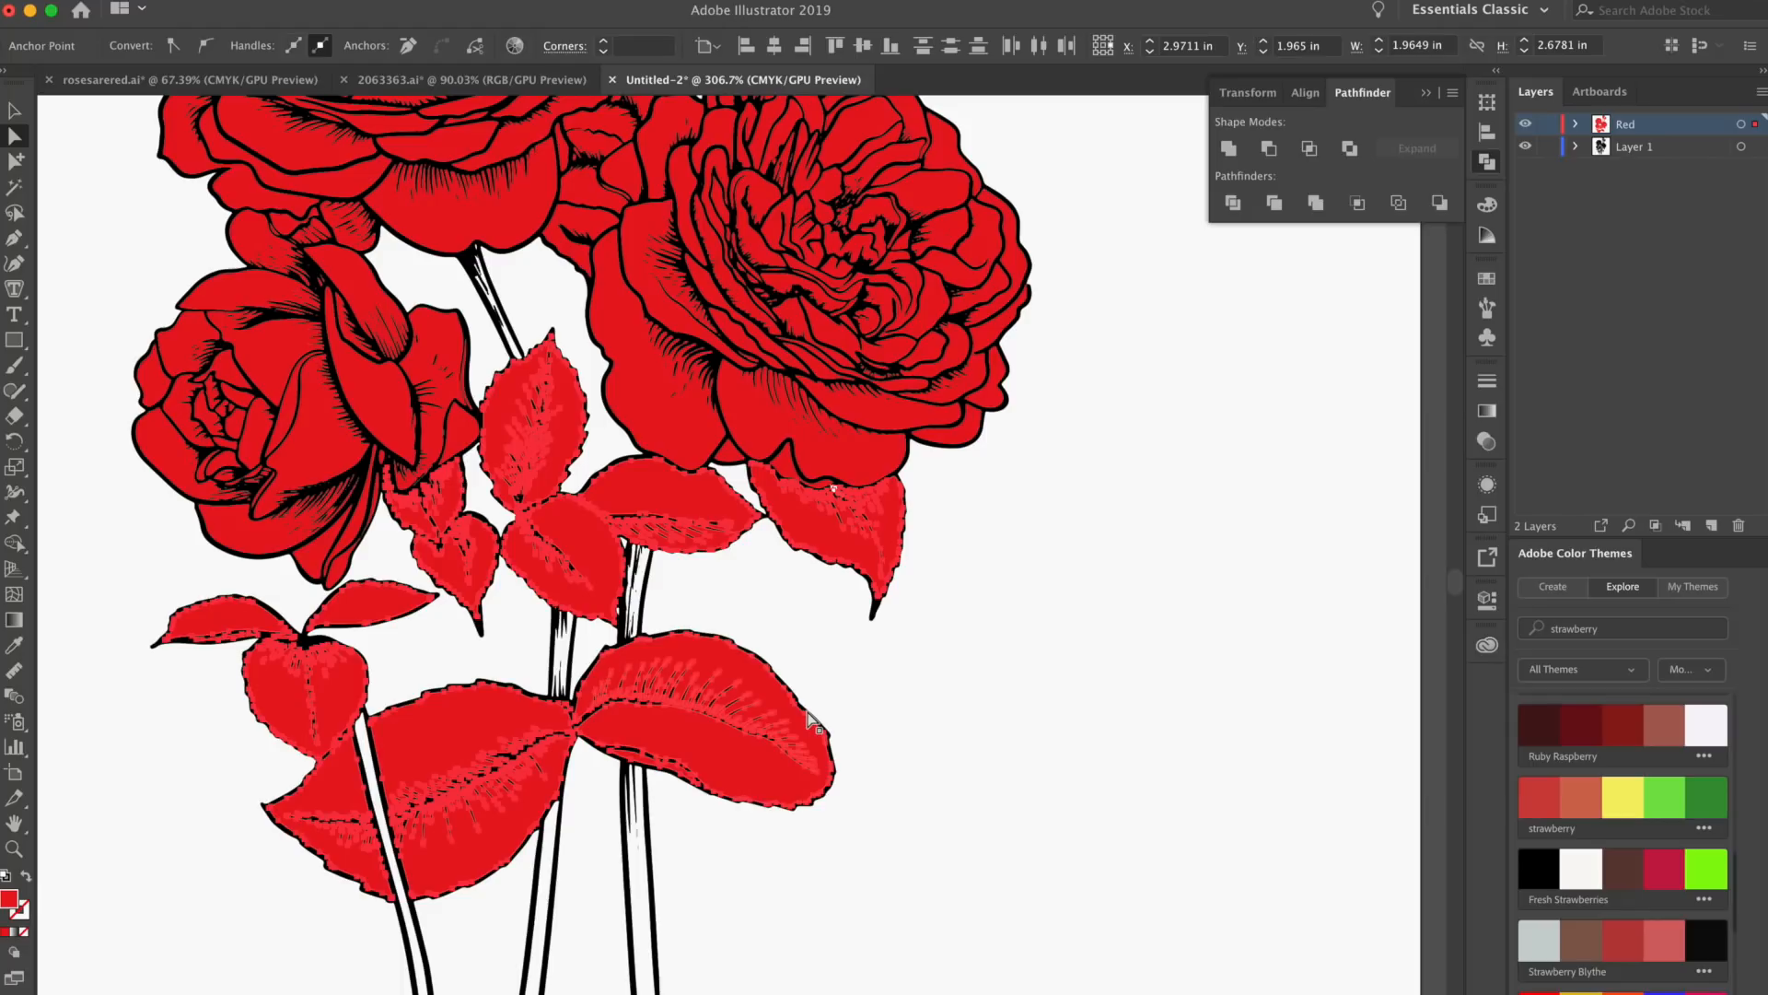
pyautogui.press('super+x')
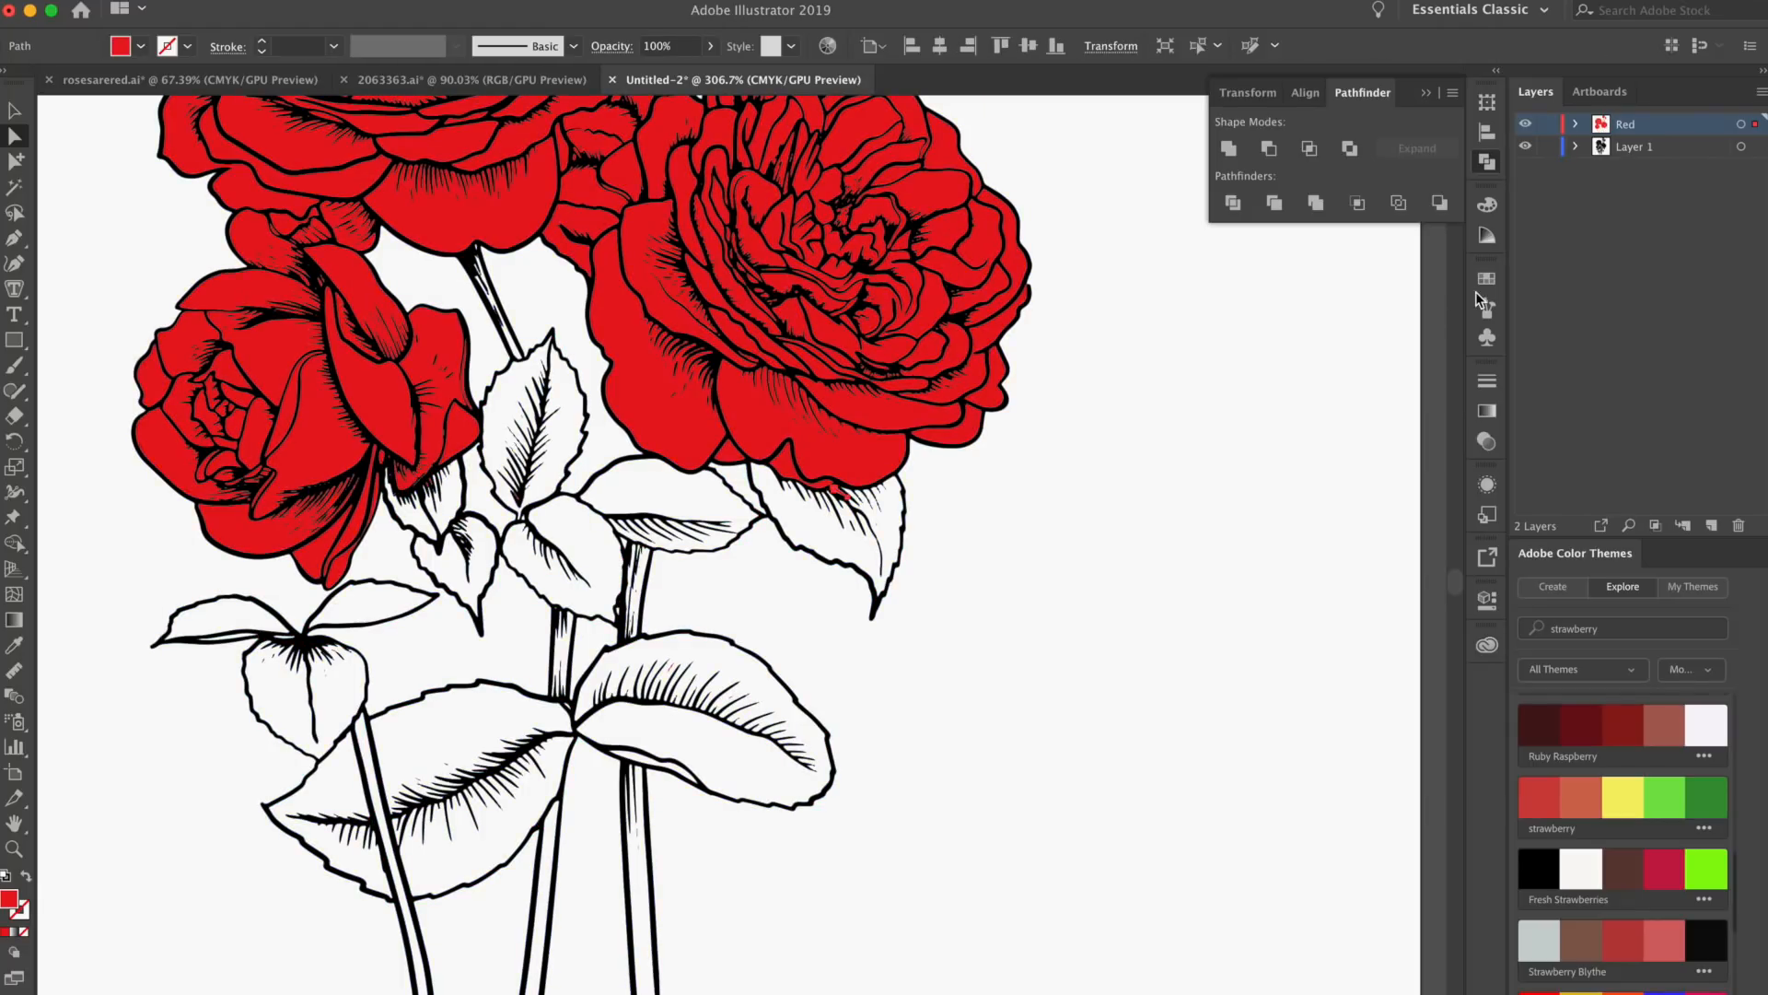
# Paste the cut leaf shapes at their original position on a new layer named Green
pyautogui.click(1711, 526)
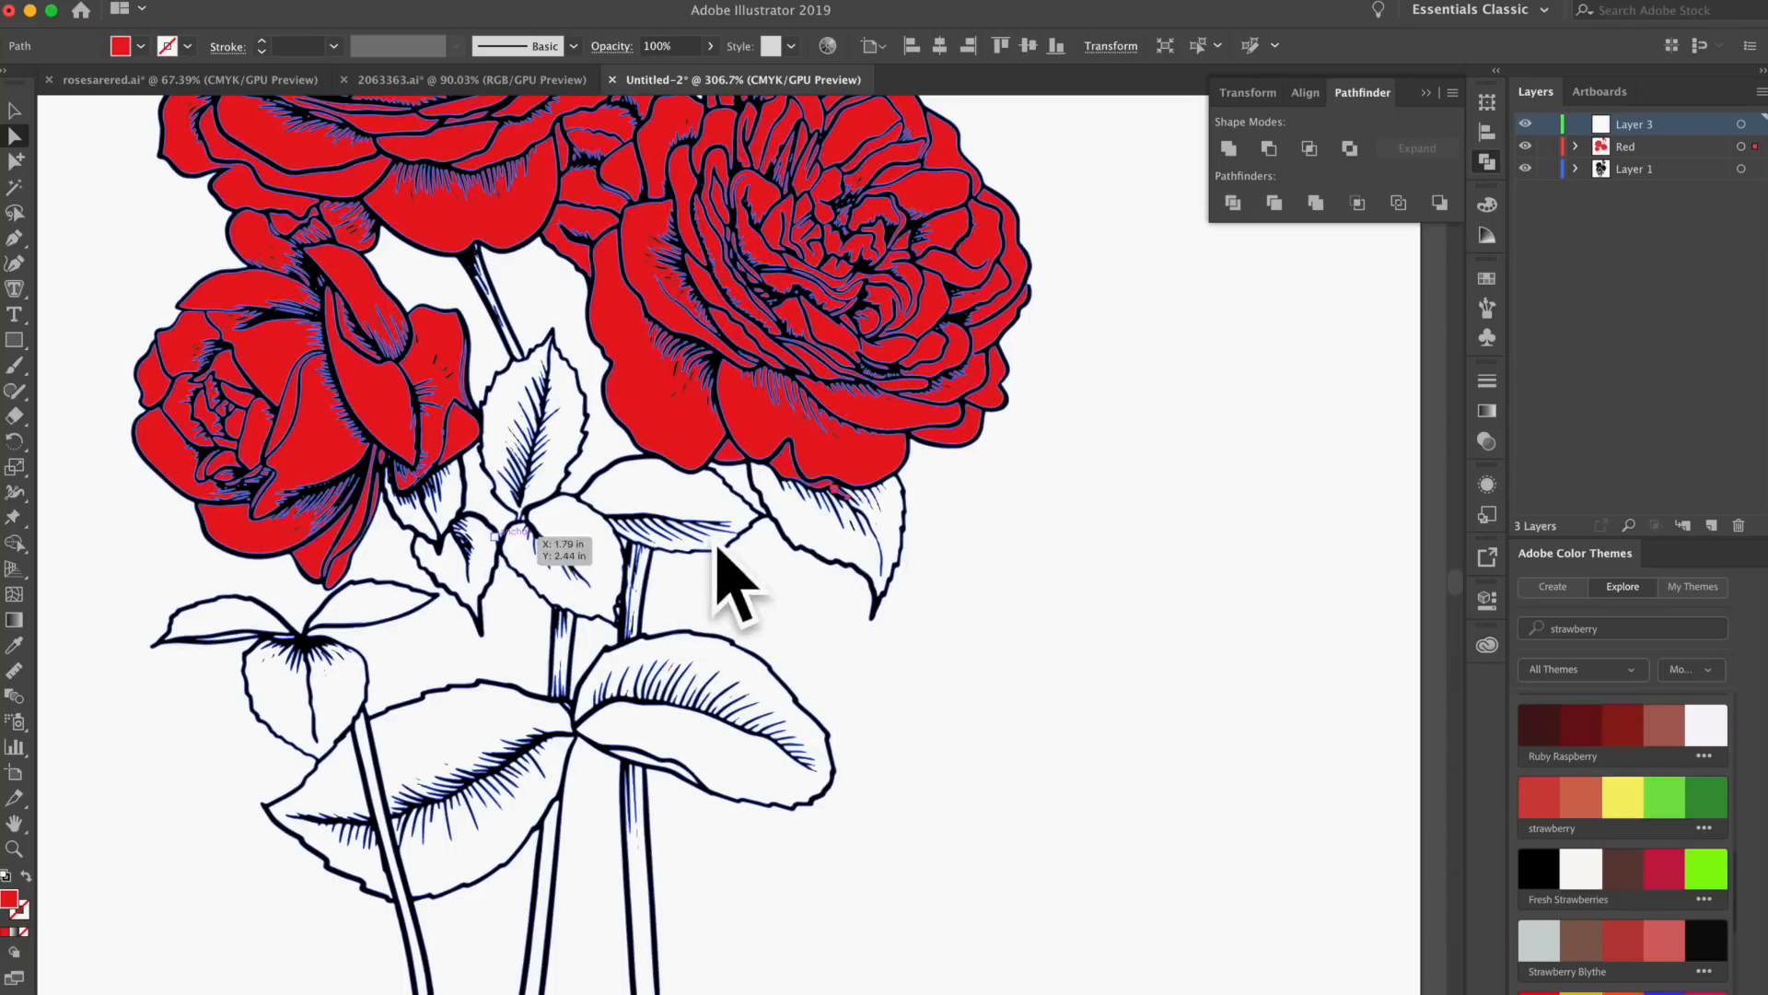
pyautogui.click(1221, 507)
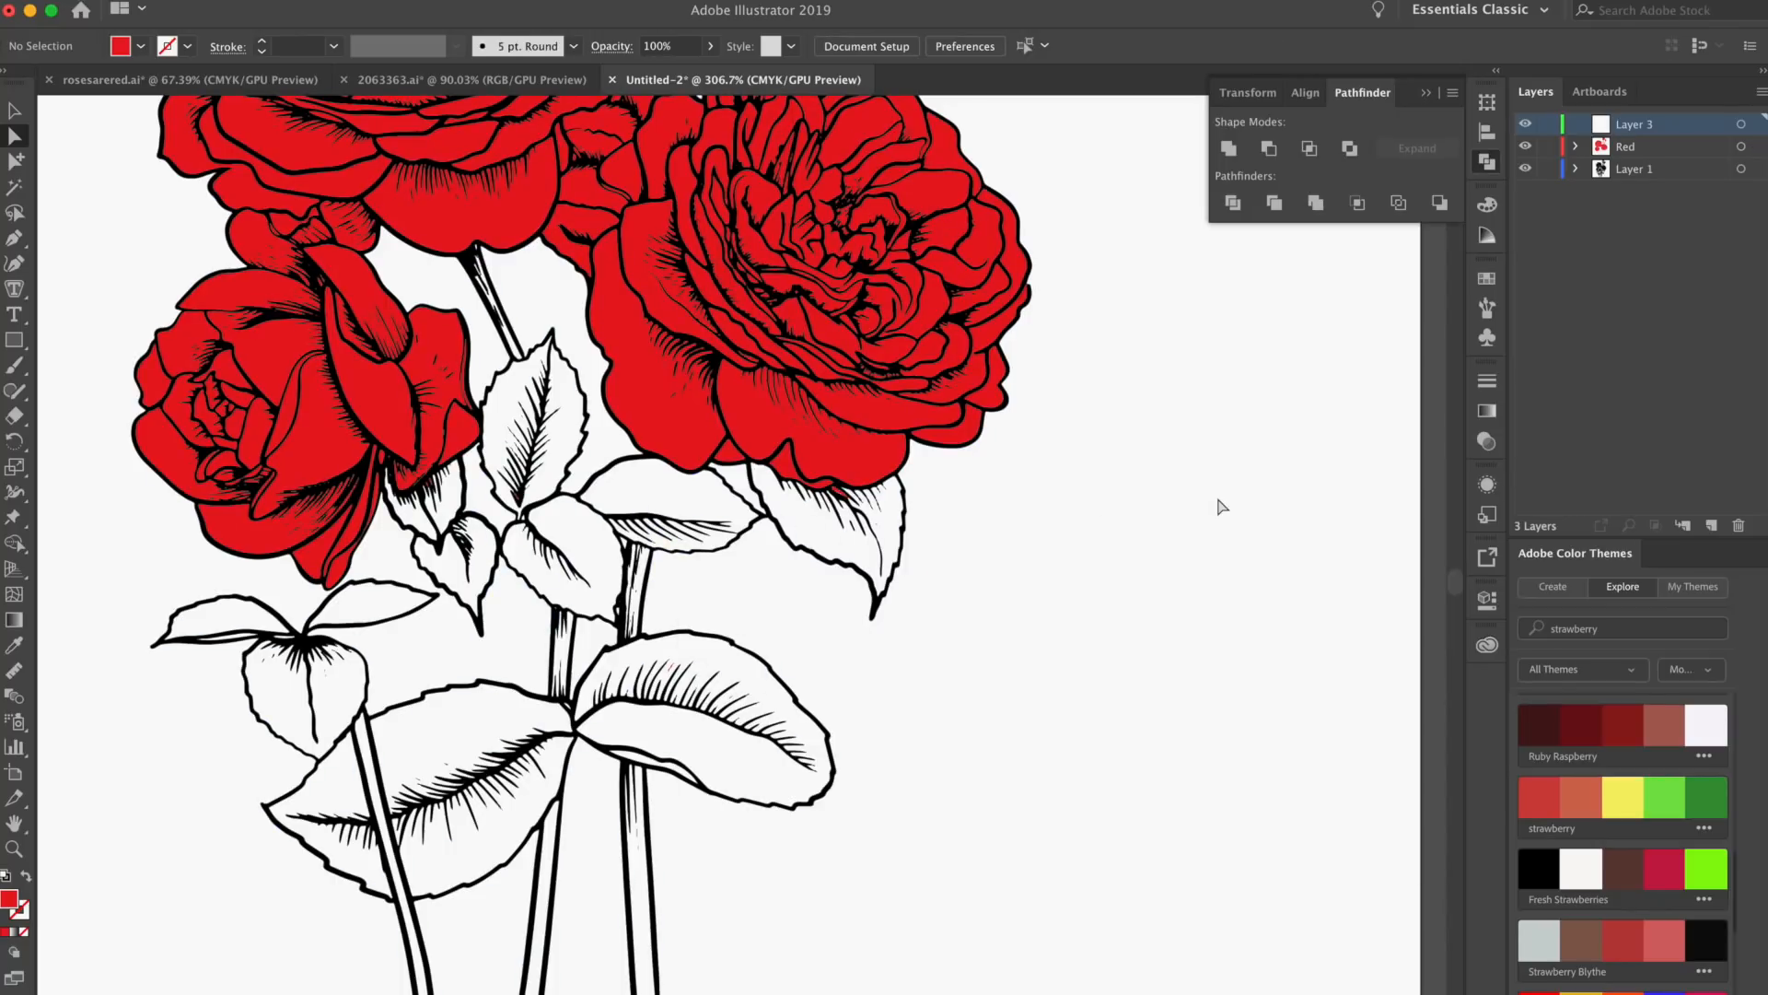
pyautogui.press('super+f')
pyautogui.press('super+shift+a')
pyautogui.doubleClick(1643, 124)
pyautogui.write('Gre')
pyautogui.press('Return')
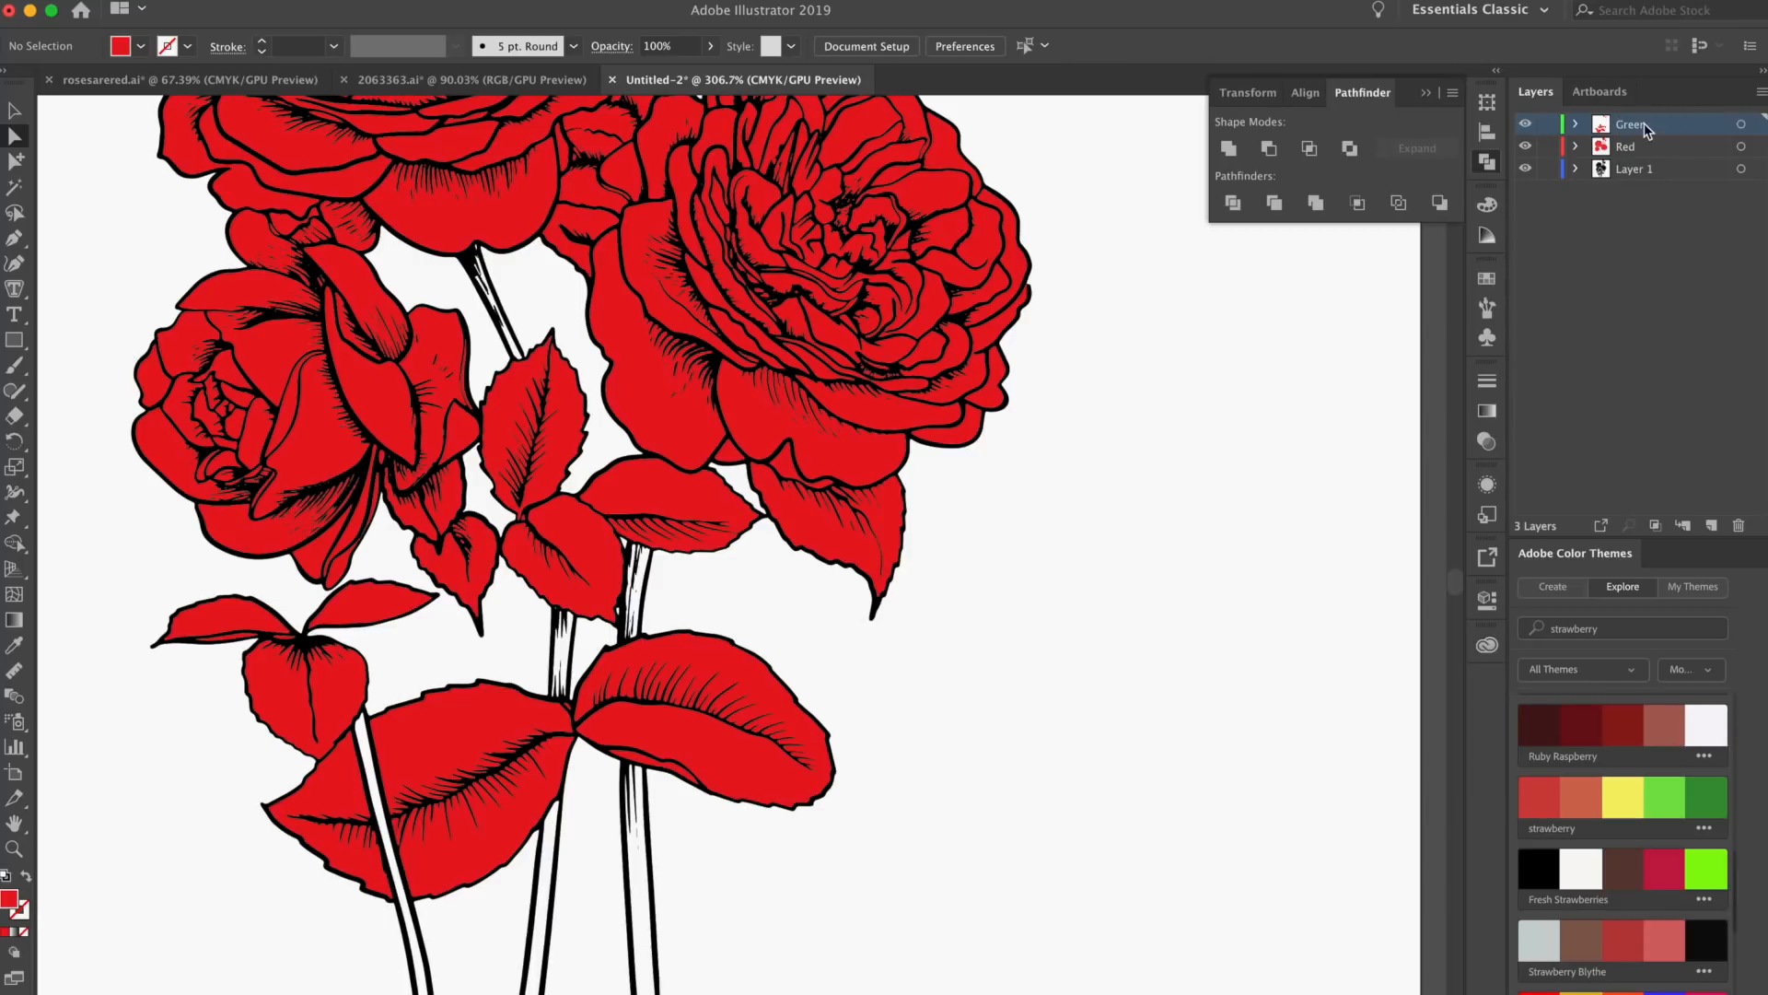
# Fill all the leaf shapes on the Green layer with a medium green swatch
pyautogui.click(1740, 124)
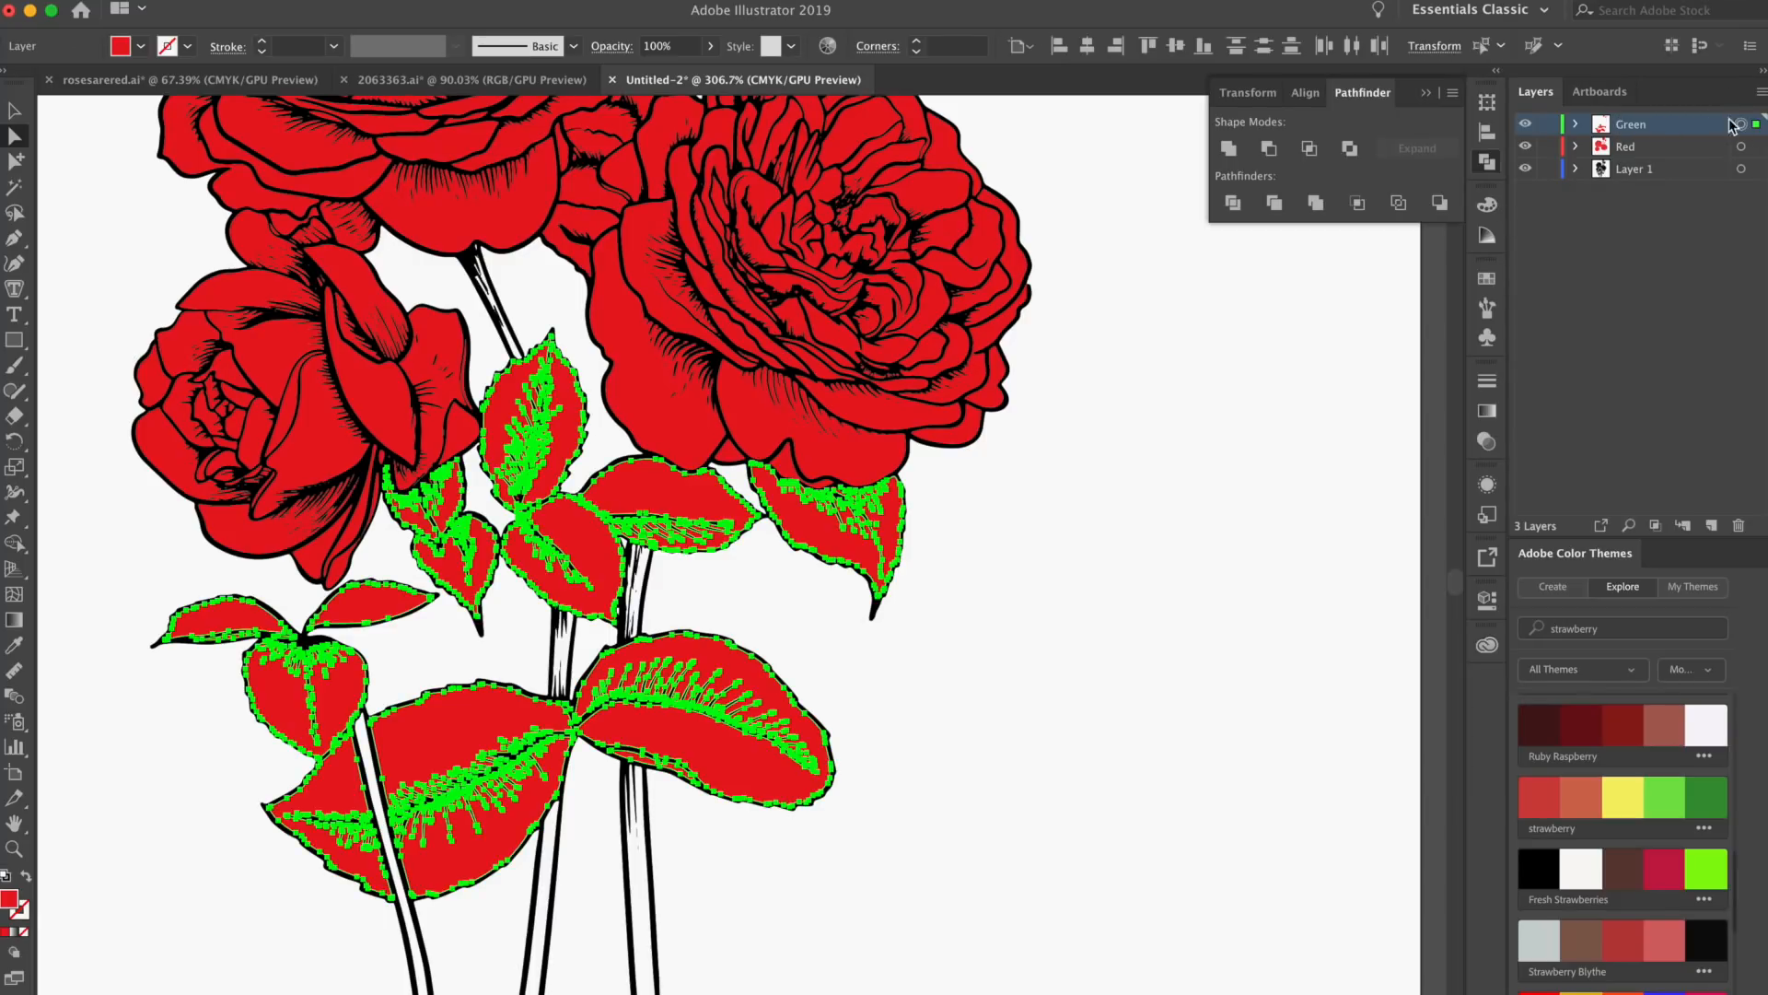
pyautogui.click(120, 48)
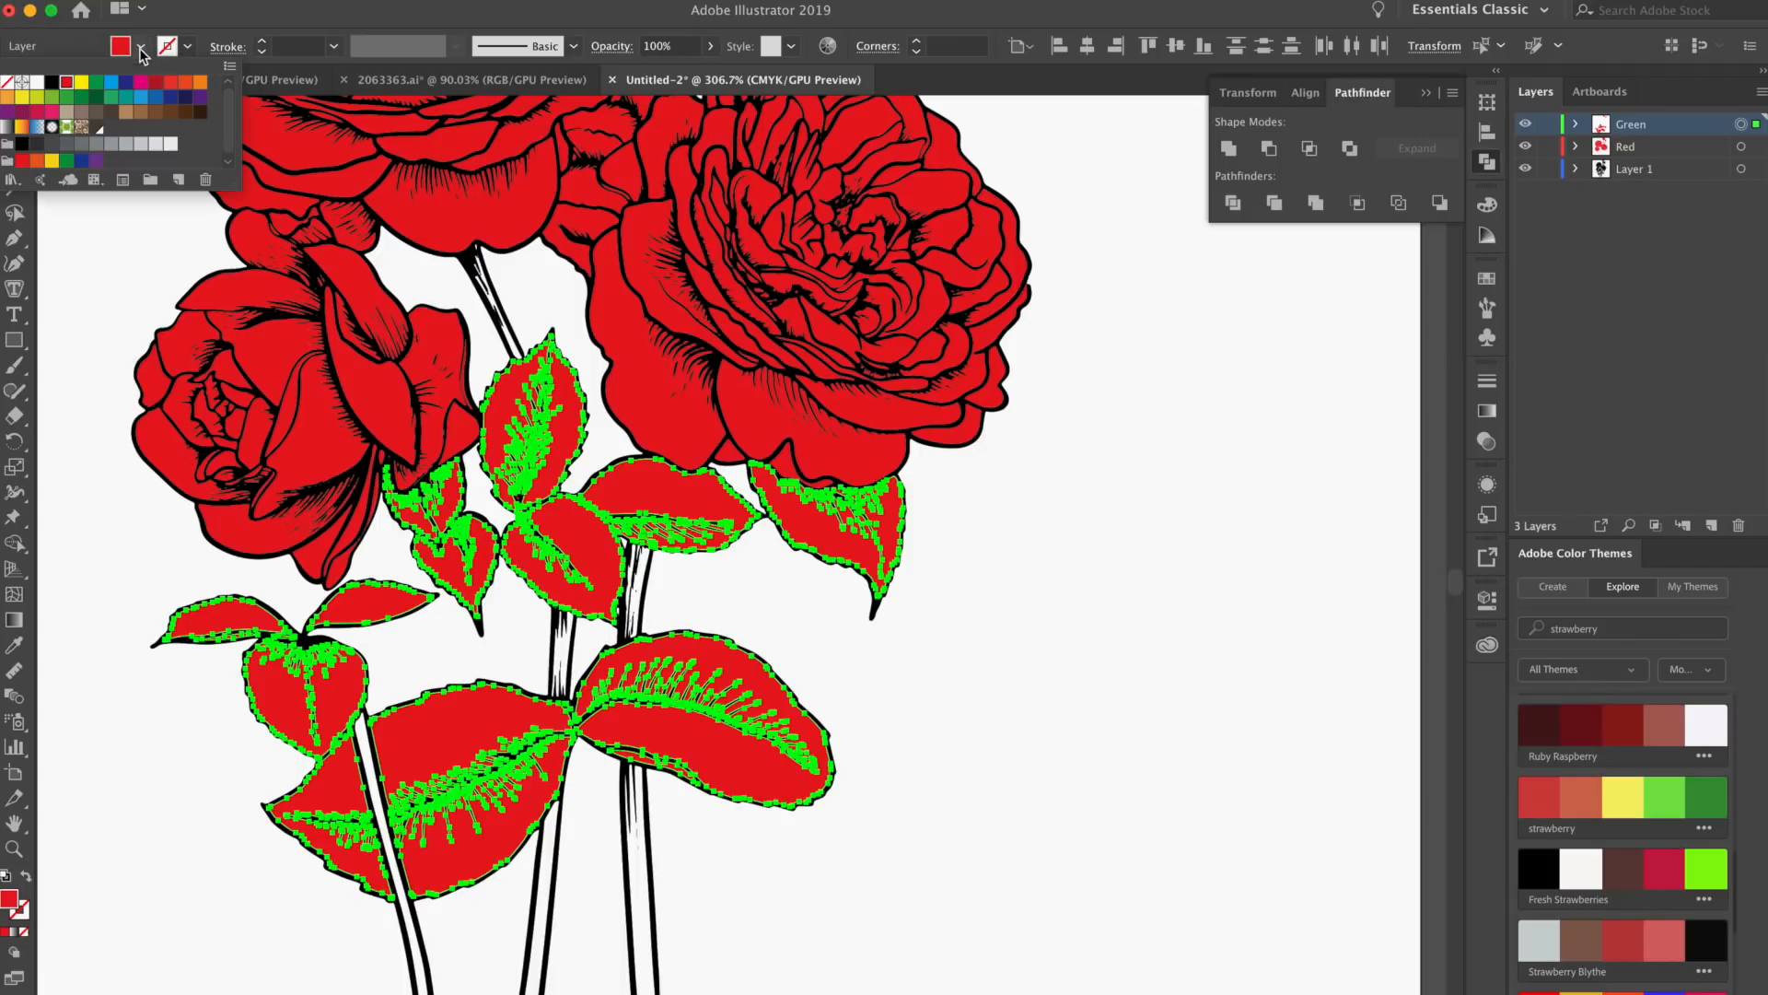
pyautogui.click(112, 97)
pyautogui.click(1068, 512)
pyautogui.click(1083, 514)
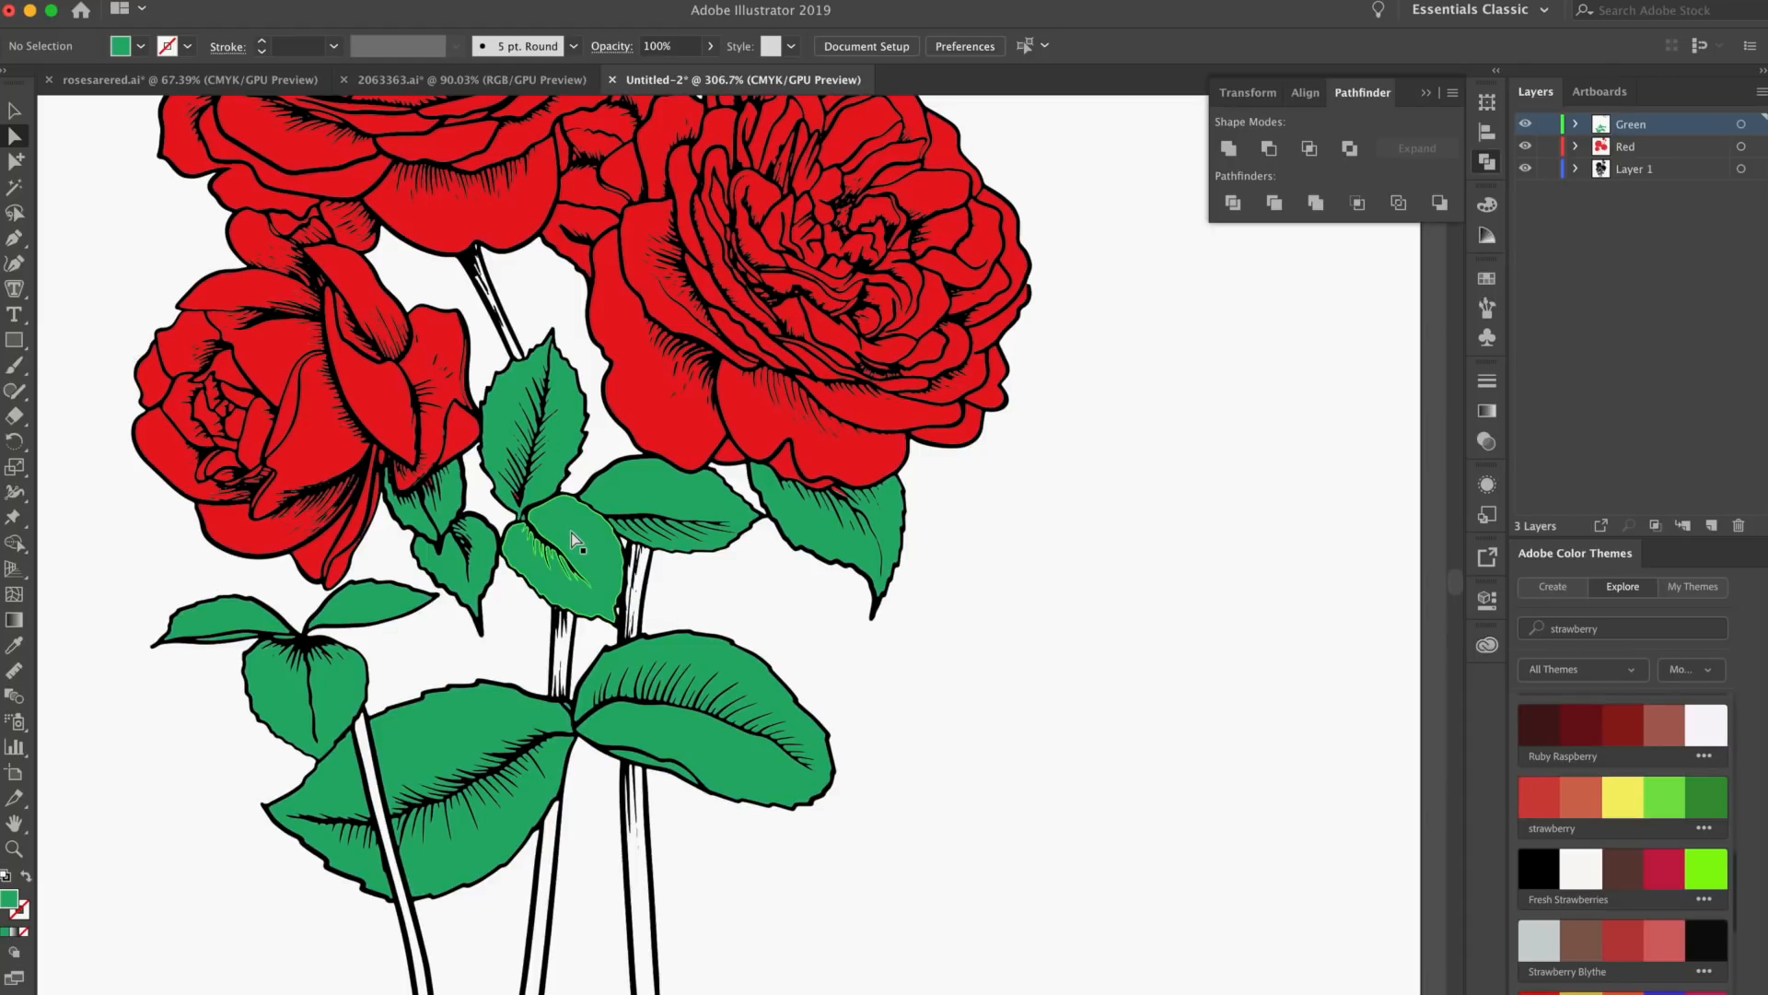
pyautogui.scroll(5, 953, 557)
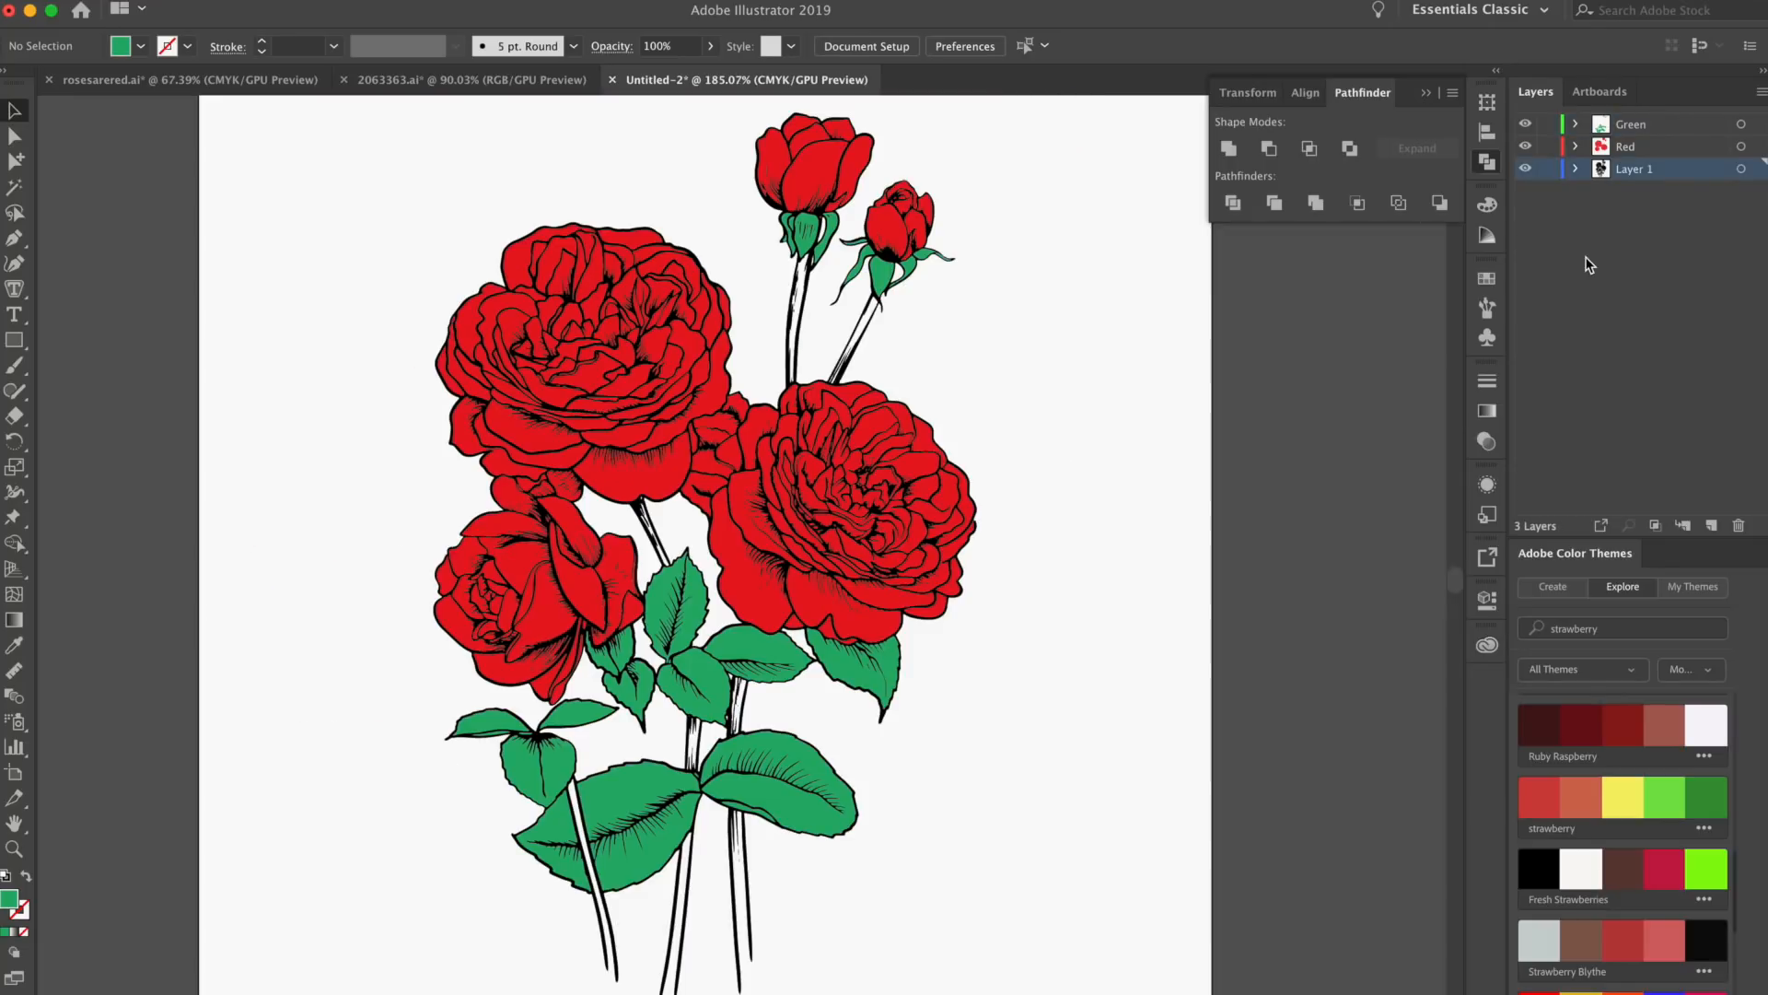
# Add a new layer above the Green layer and name it Text
pyautogui.click(1648, 125)
pyautogui.click(1713, 526)
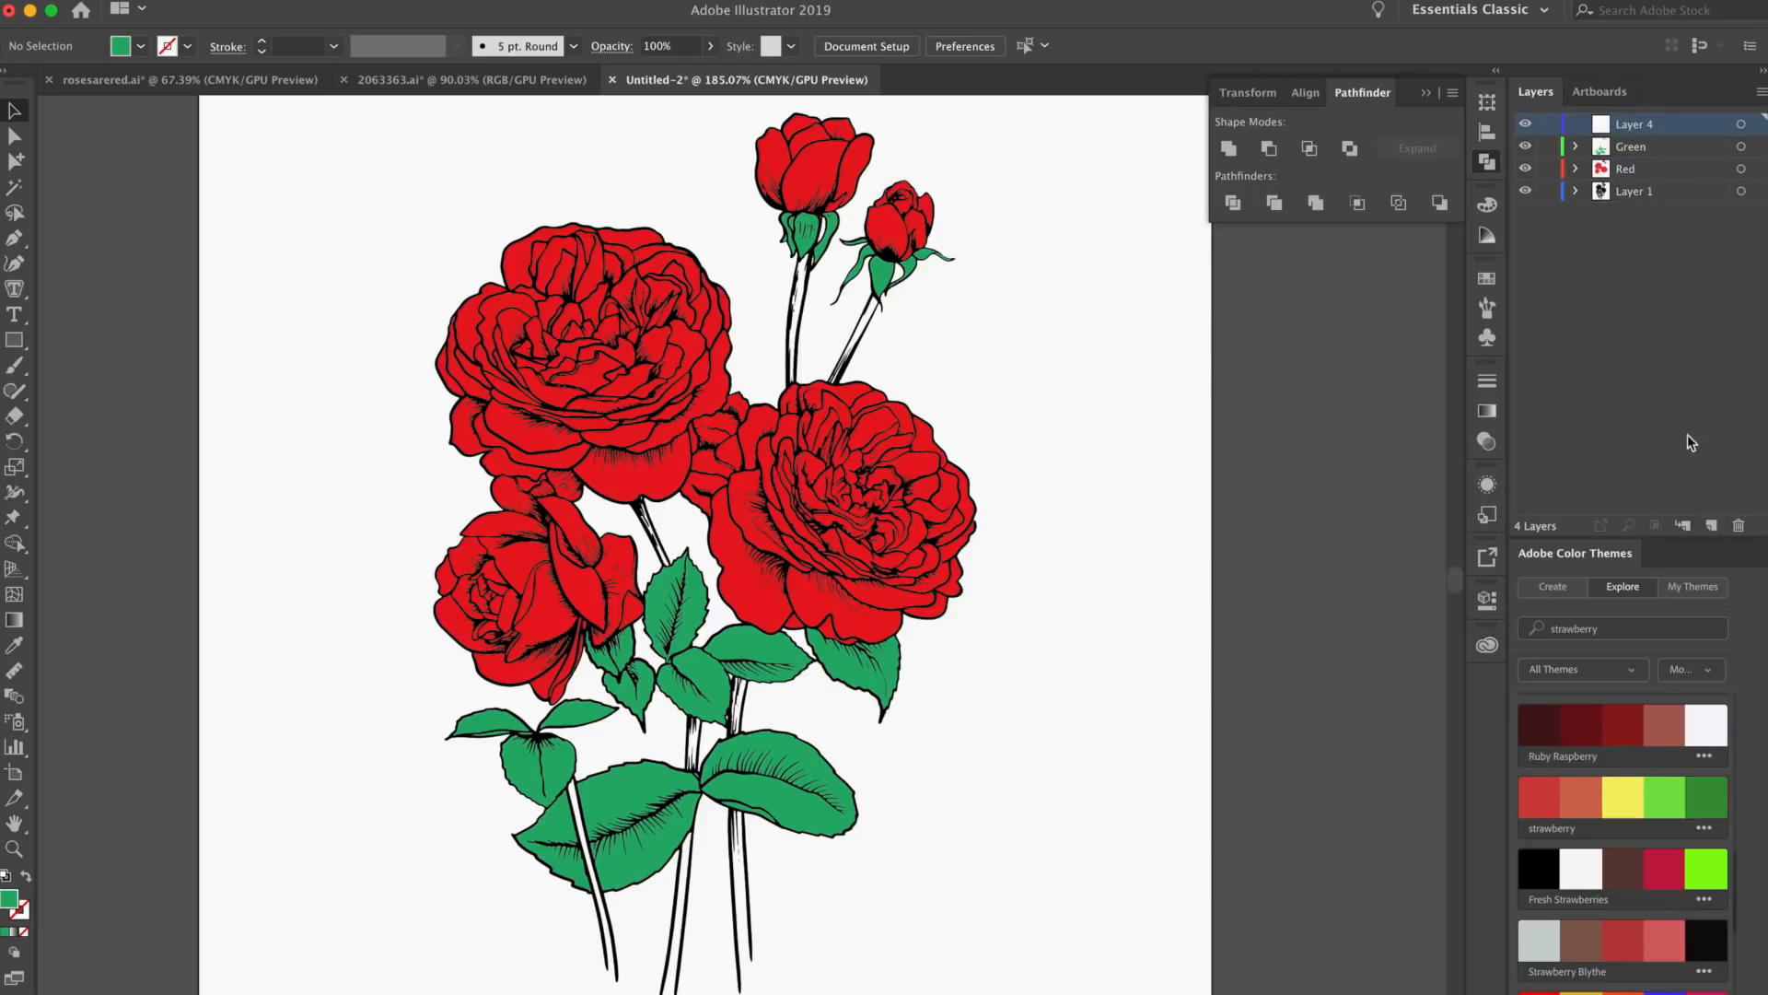
pyautogui.doubleClick(1646, 125)
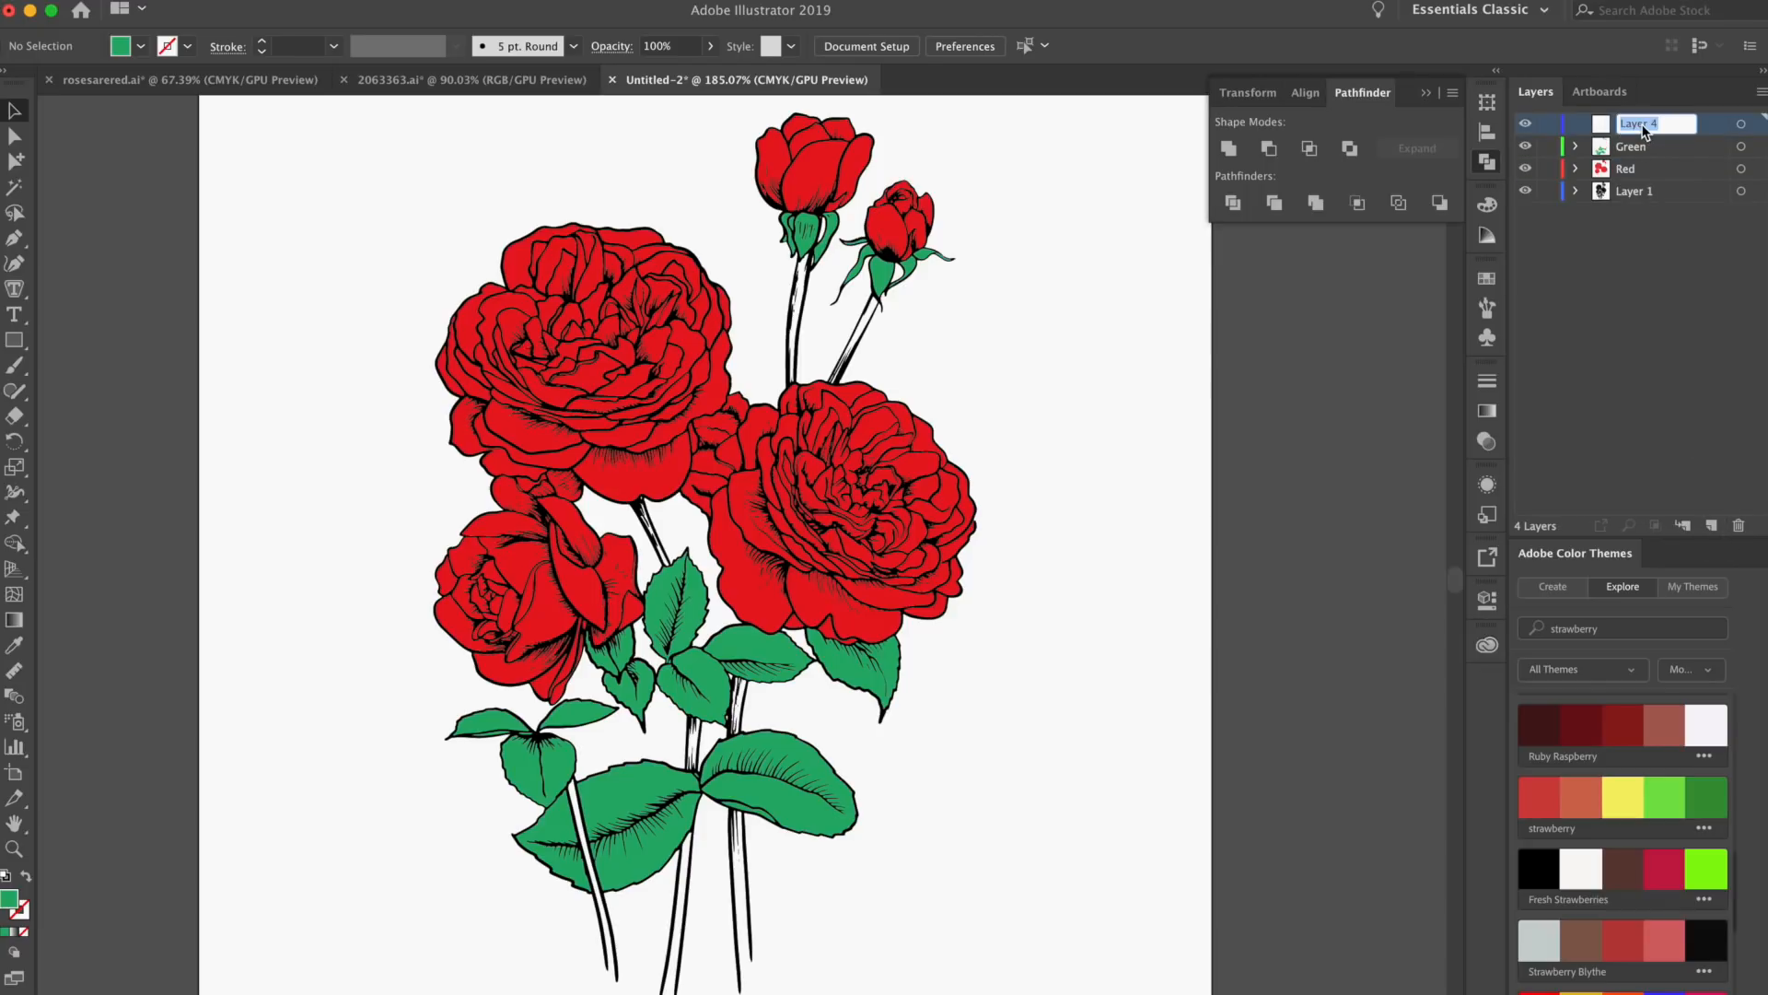
pyautogui.write('Text')
pyautogui.press('Return')
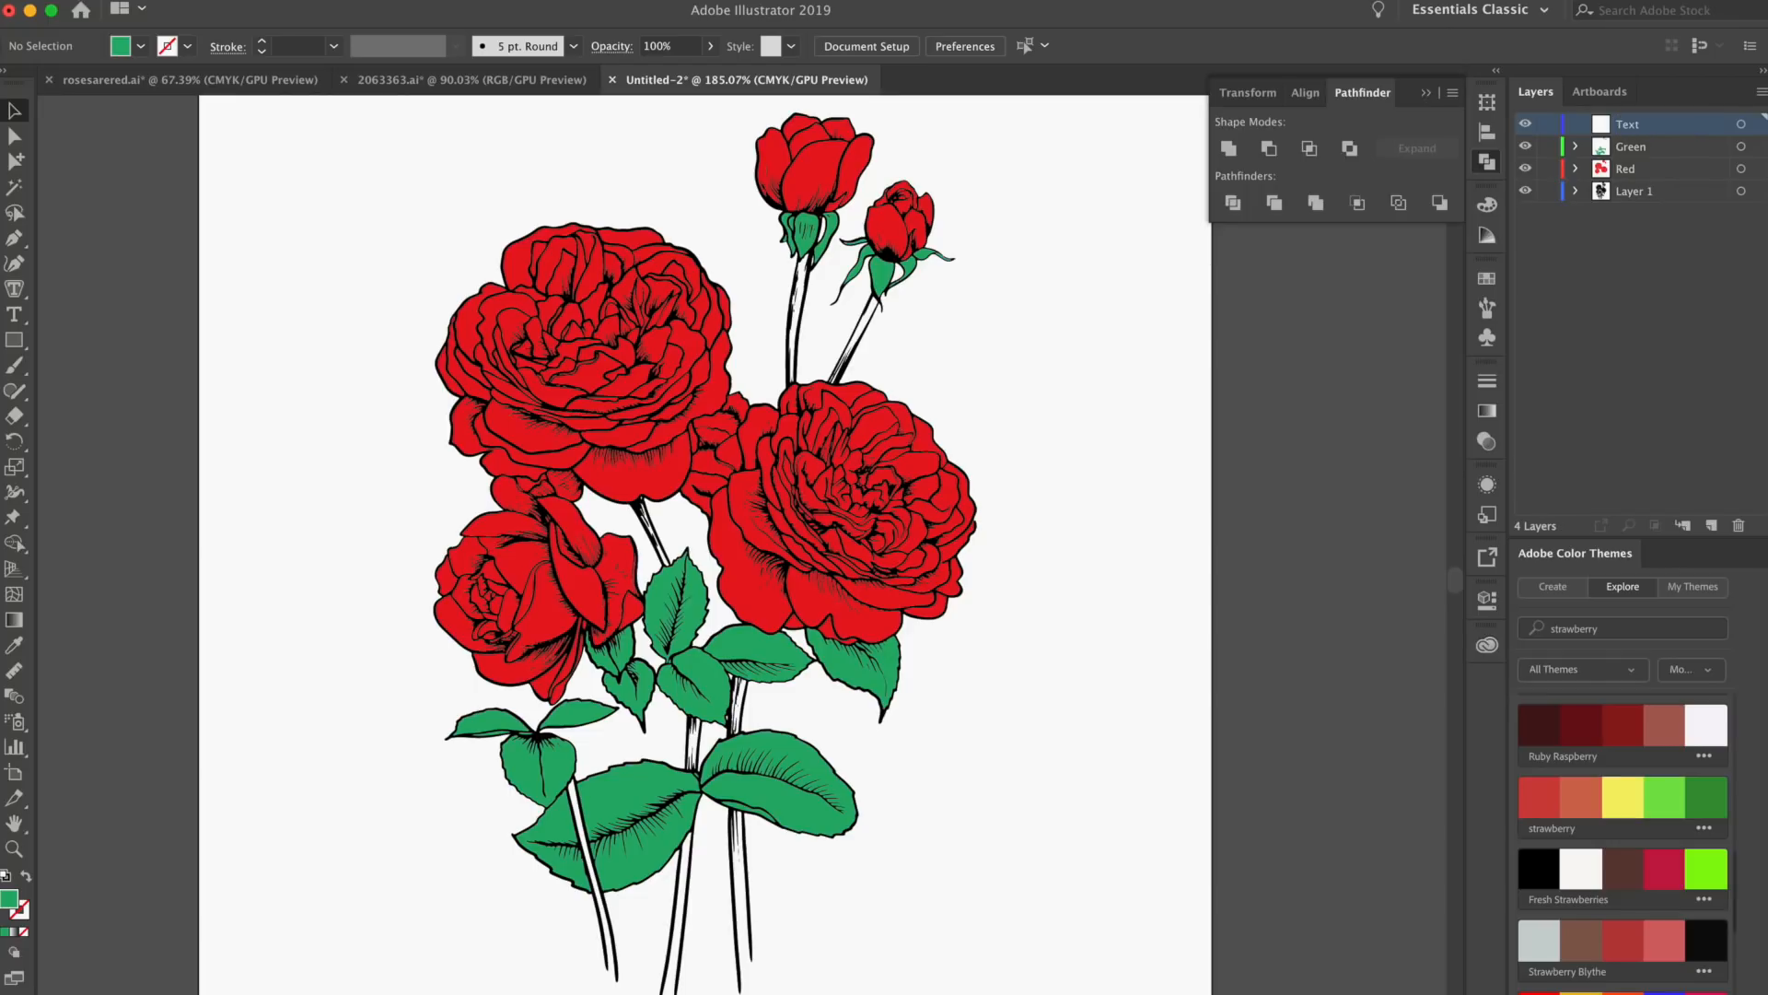
# Add the point text "RED" beside the upper rose on the Text layer
pyautogui.moveTo(1168, 260); pyautogui.dragTo(1081, 320)
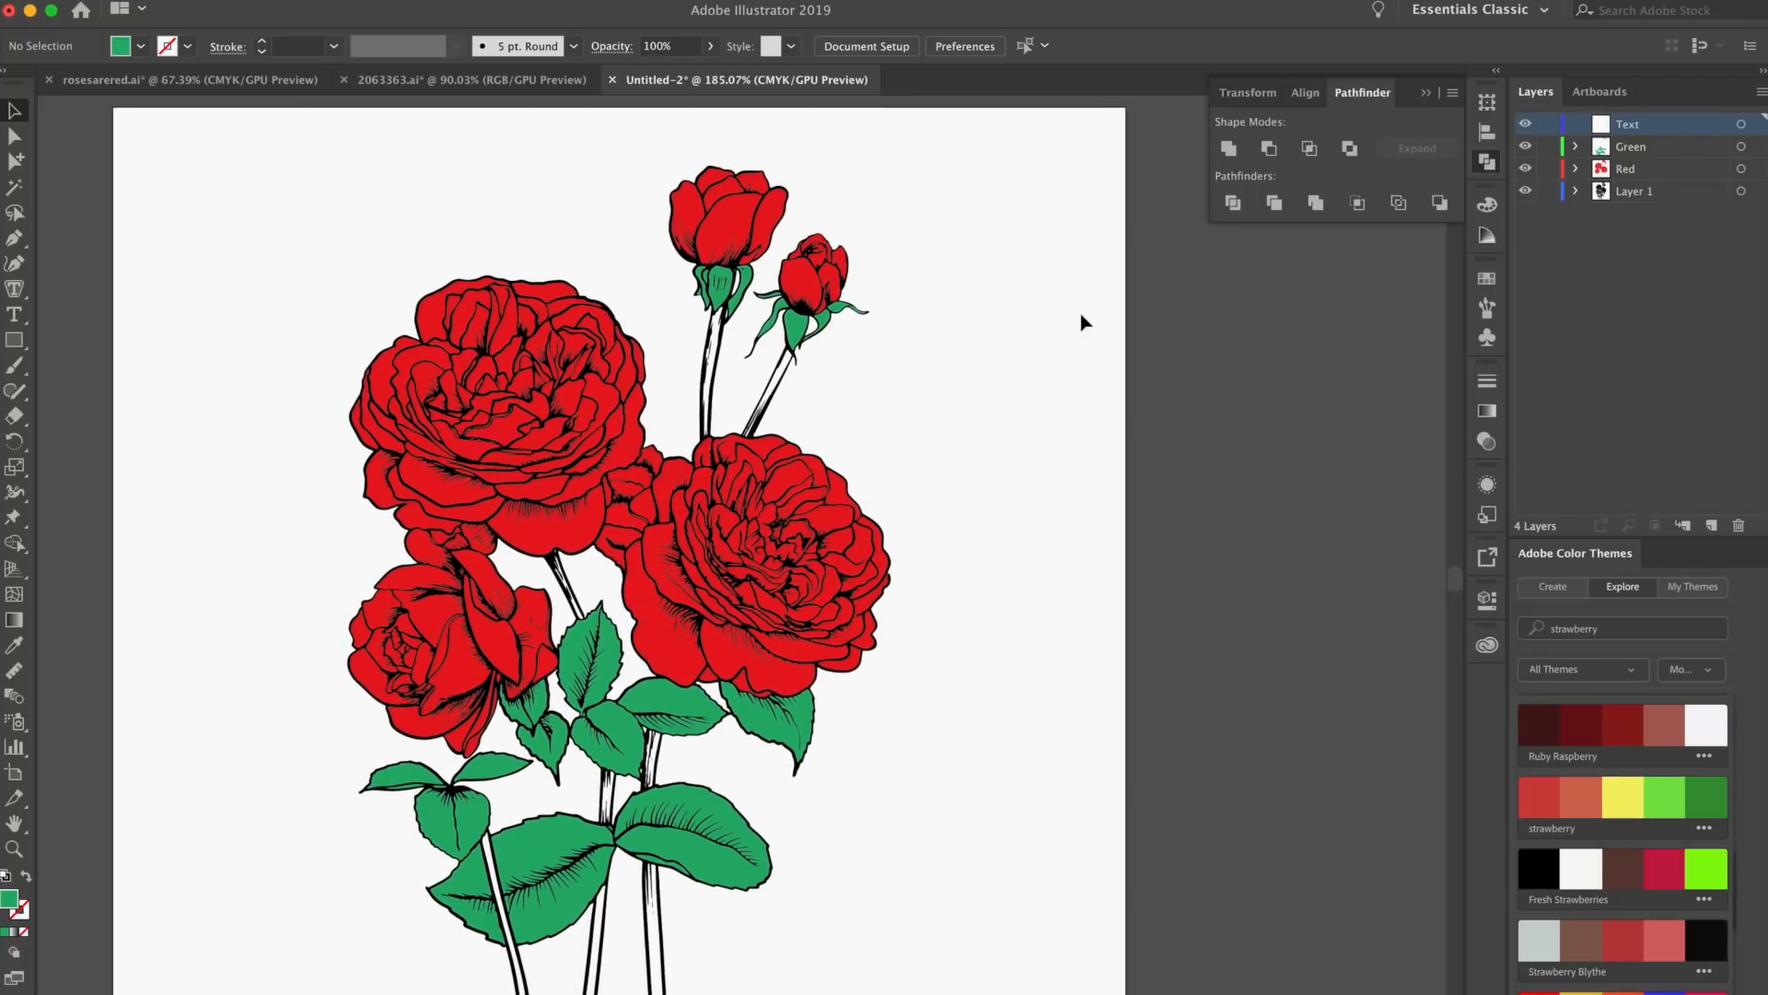
pyautogui.press('t')
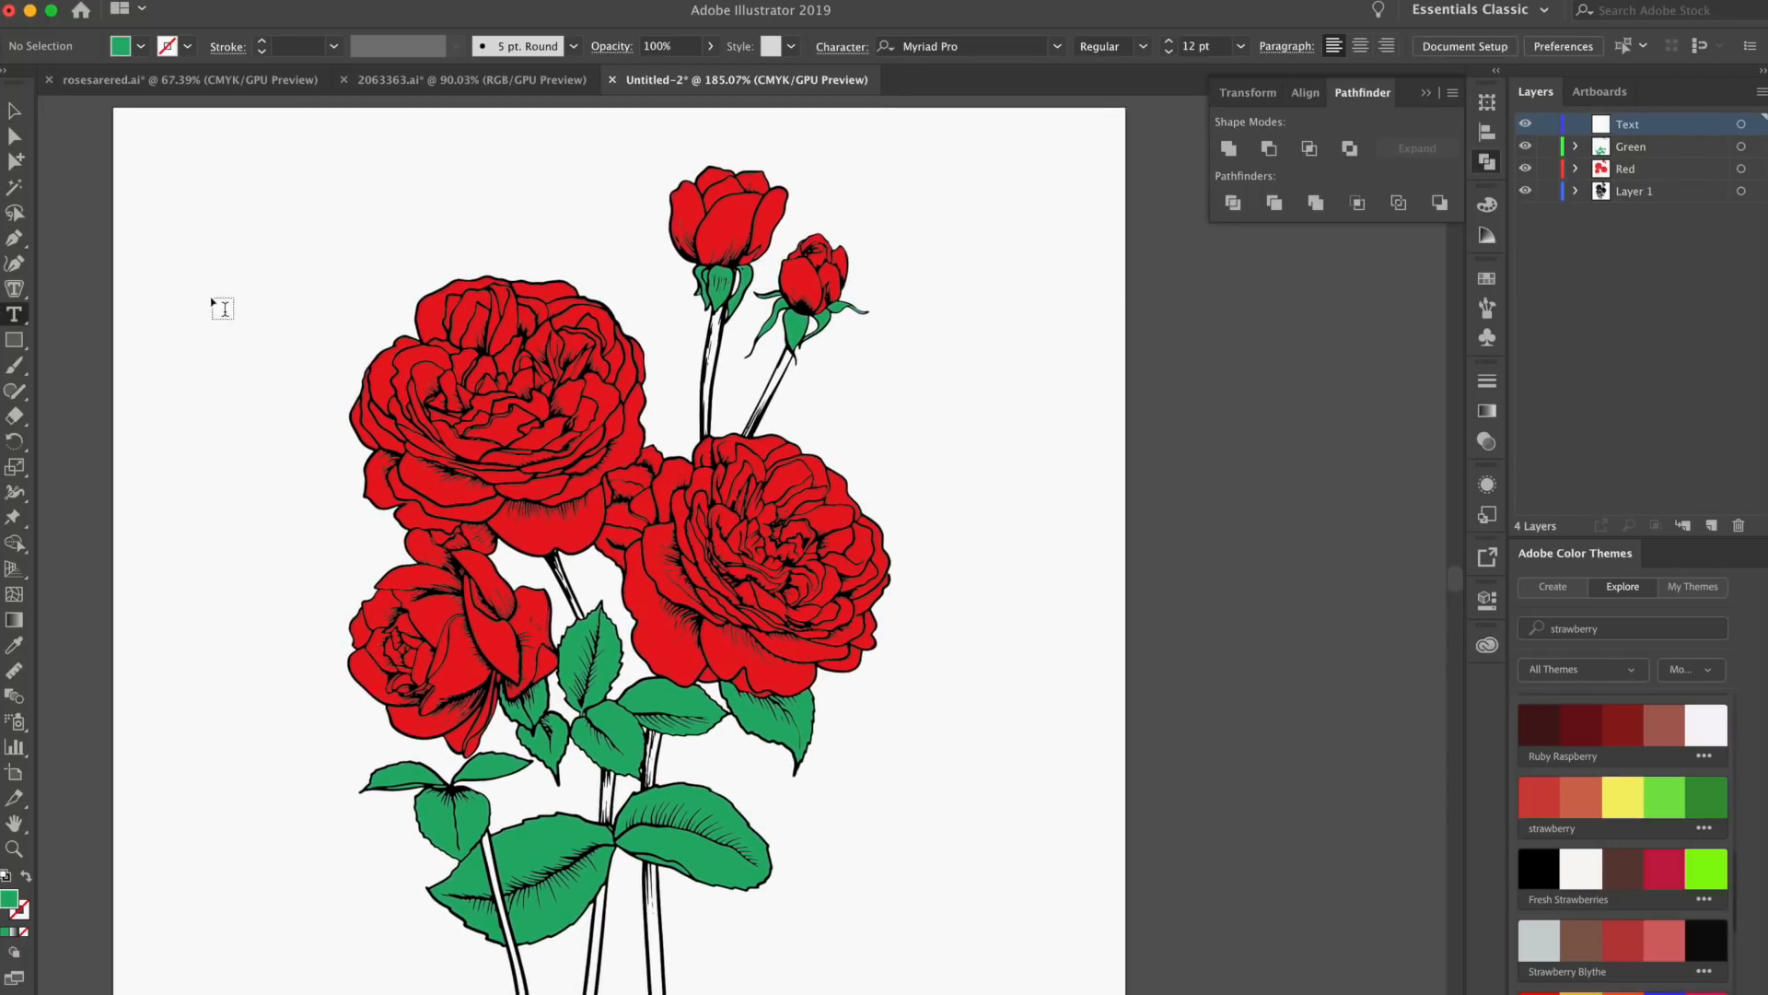
pyautogui.click(213, 295)
pyautogui.write('RED')
pyautogui.hscroll(-5, 89, 133)
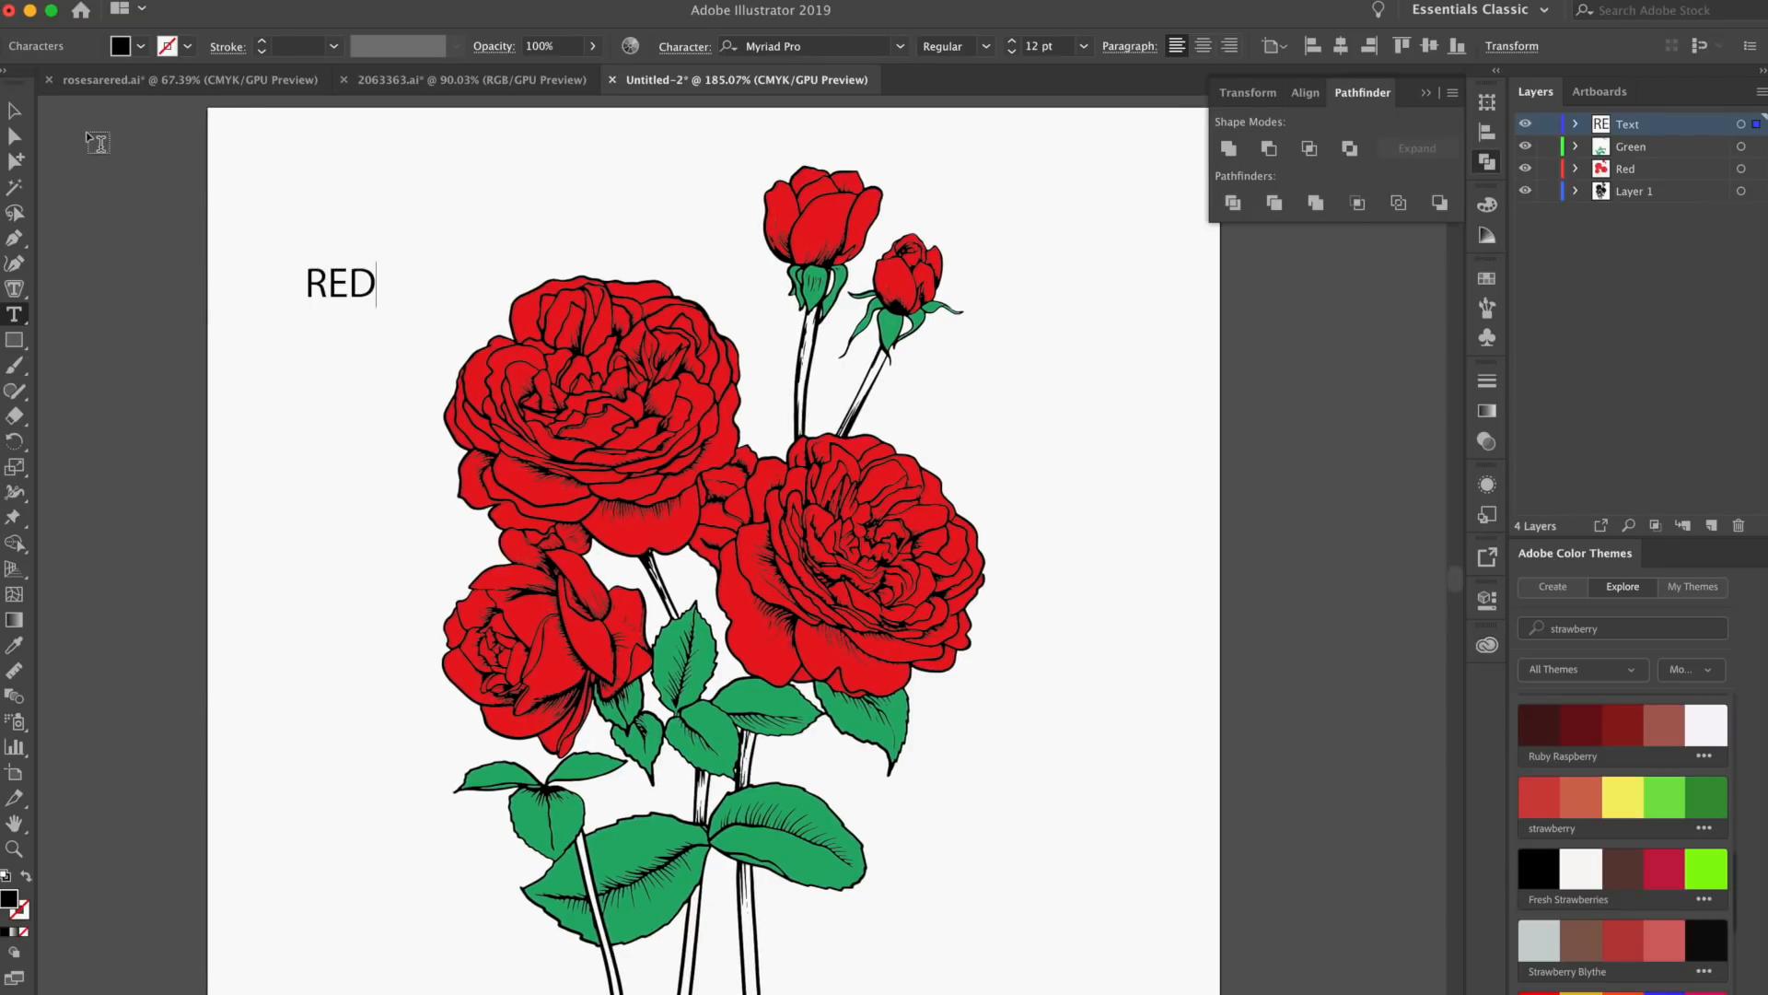
# Set the font of the RED text to Azo Sans Black
pyautogui.click(20, 116)
pyautogui.click(825, 47)
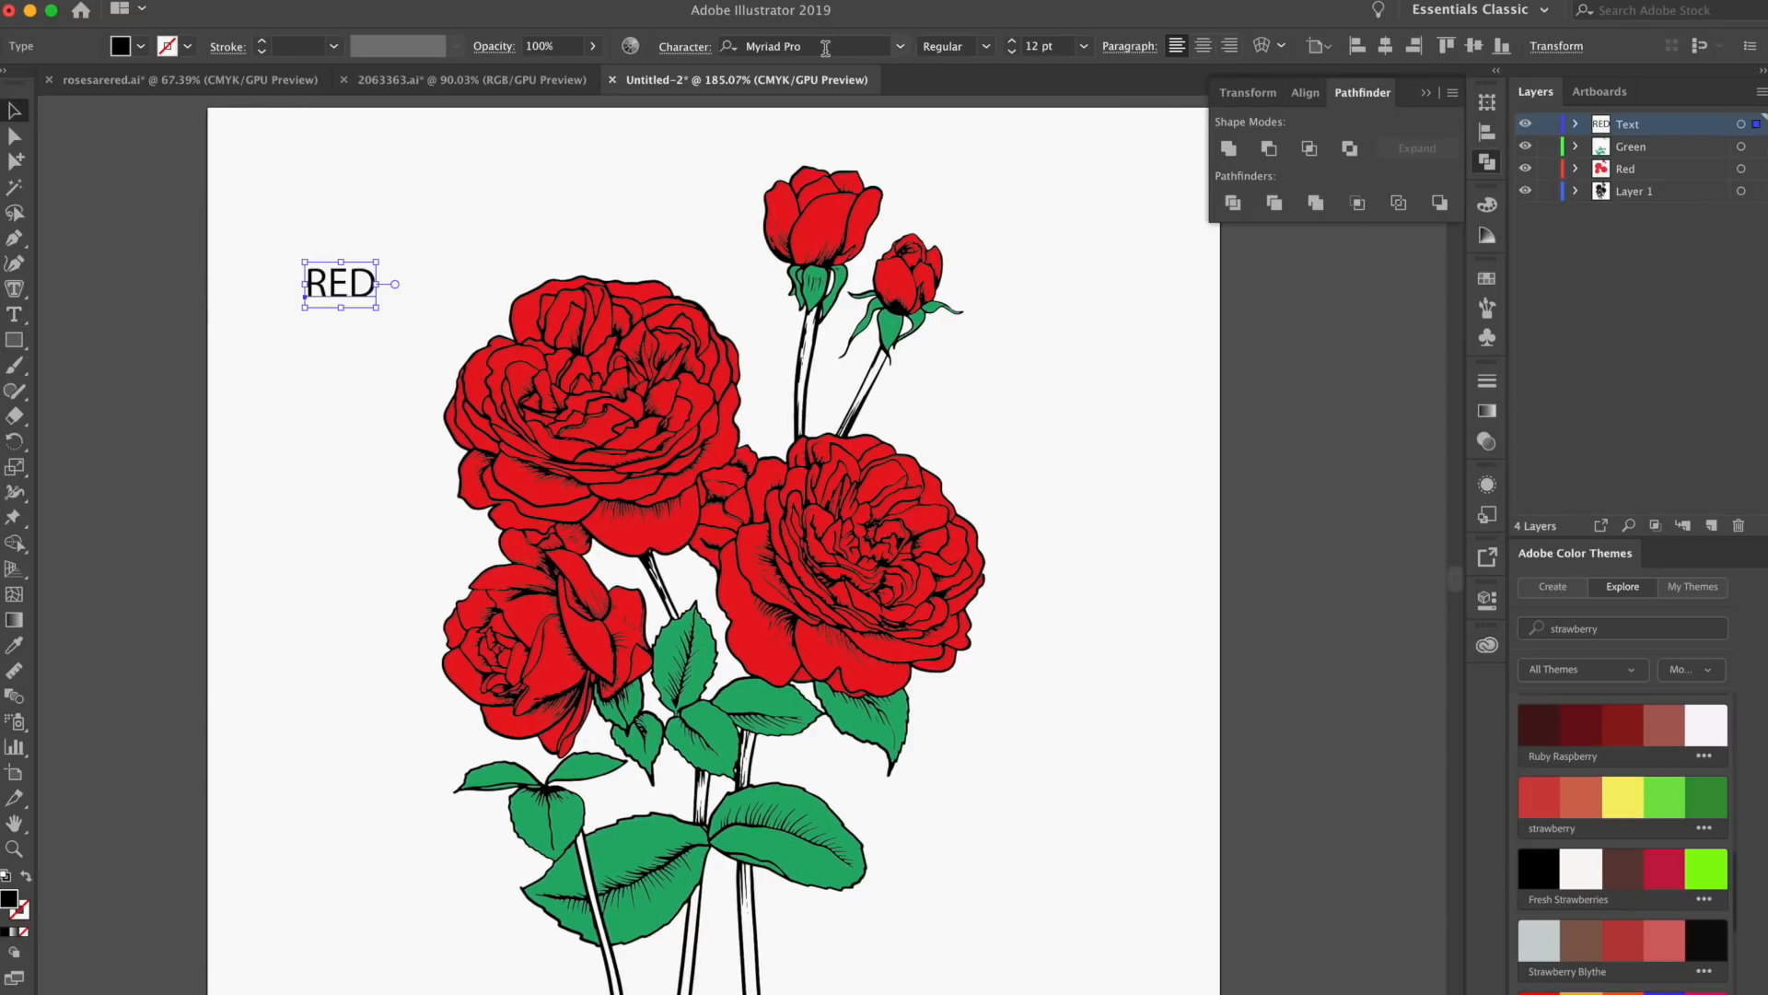
pyautogui.write('azo')
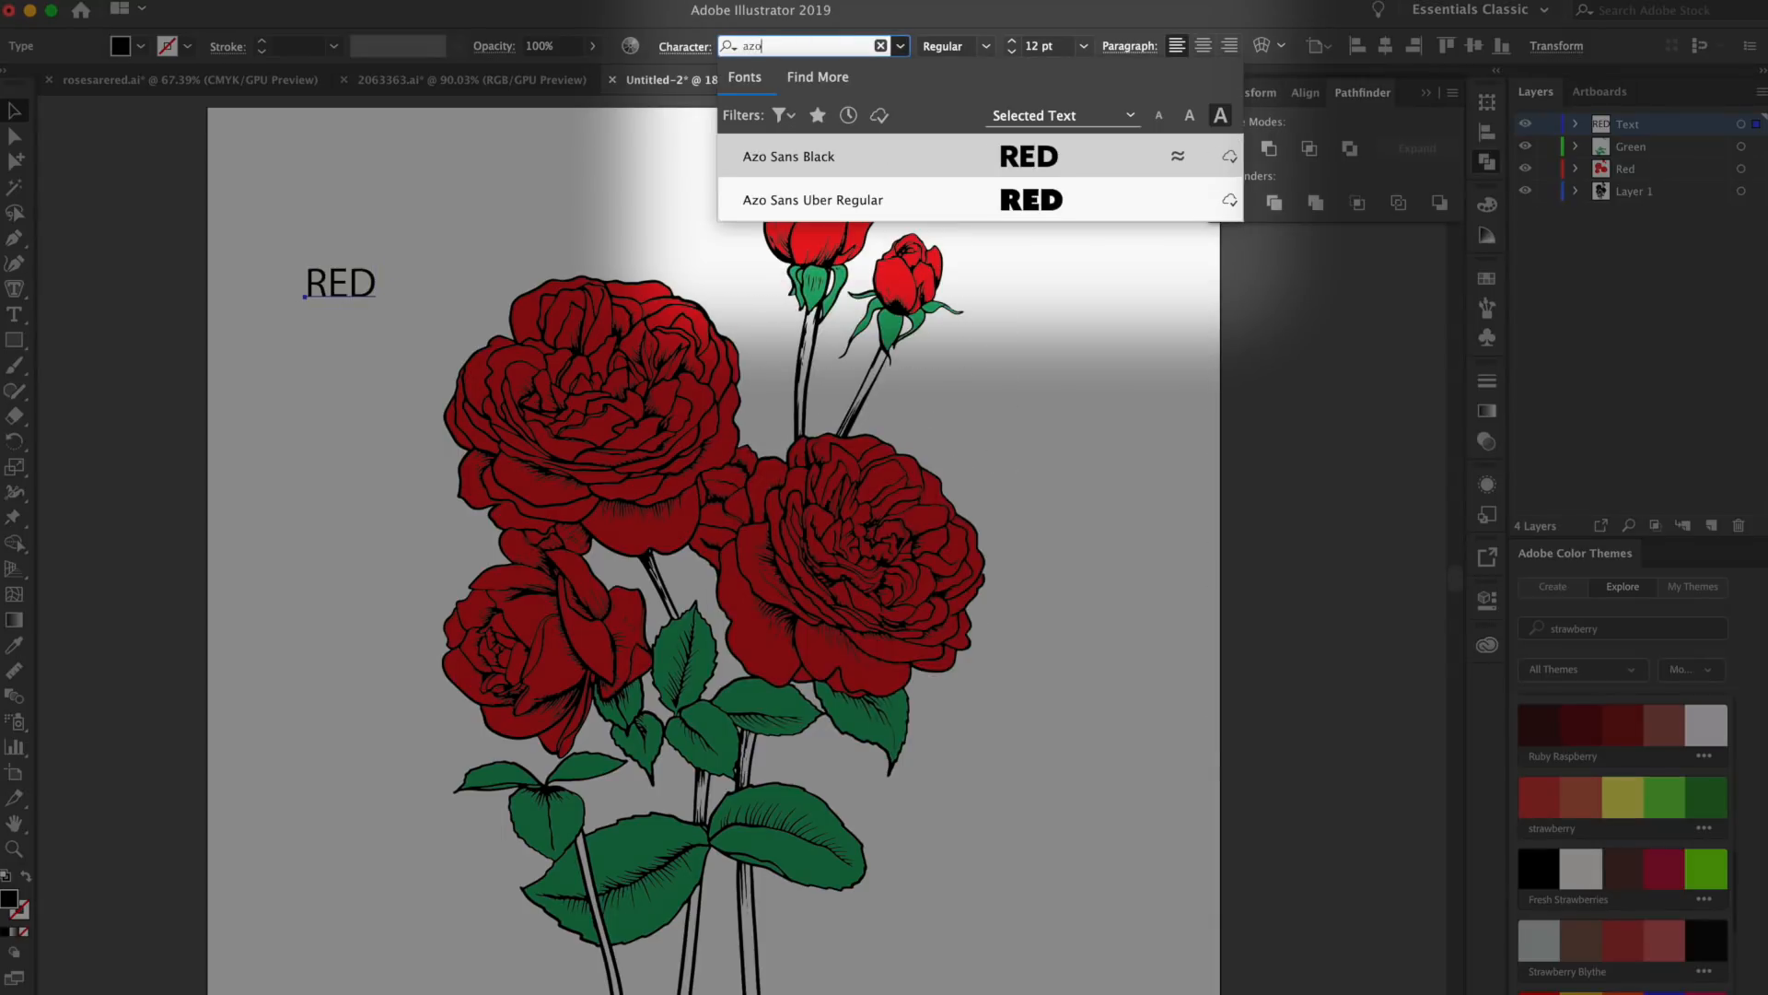
pyautogui.click(788, 159)
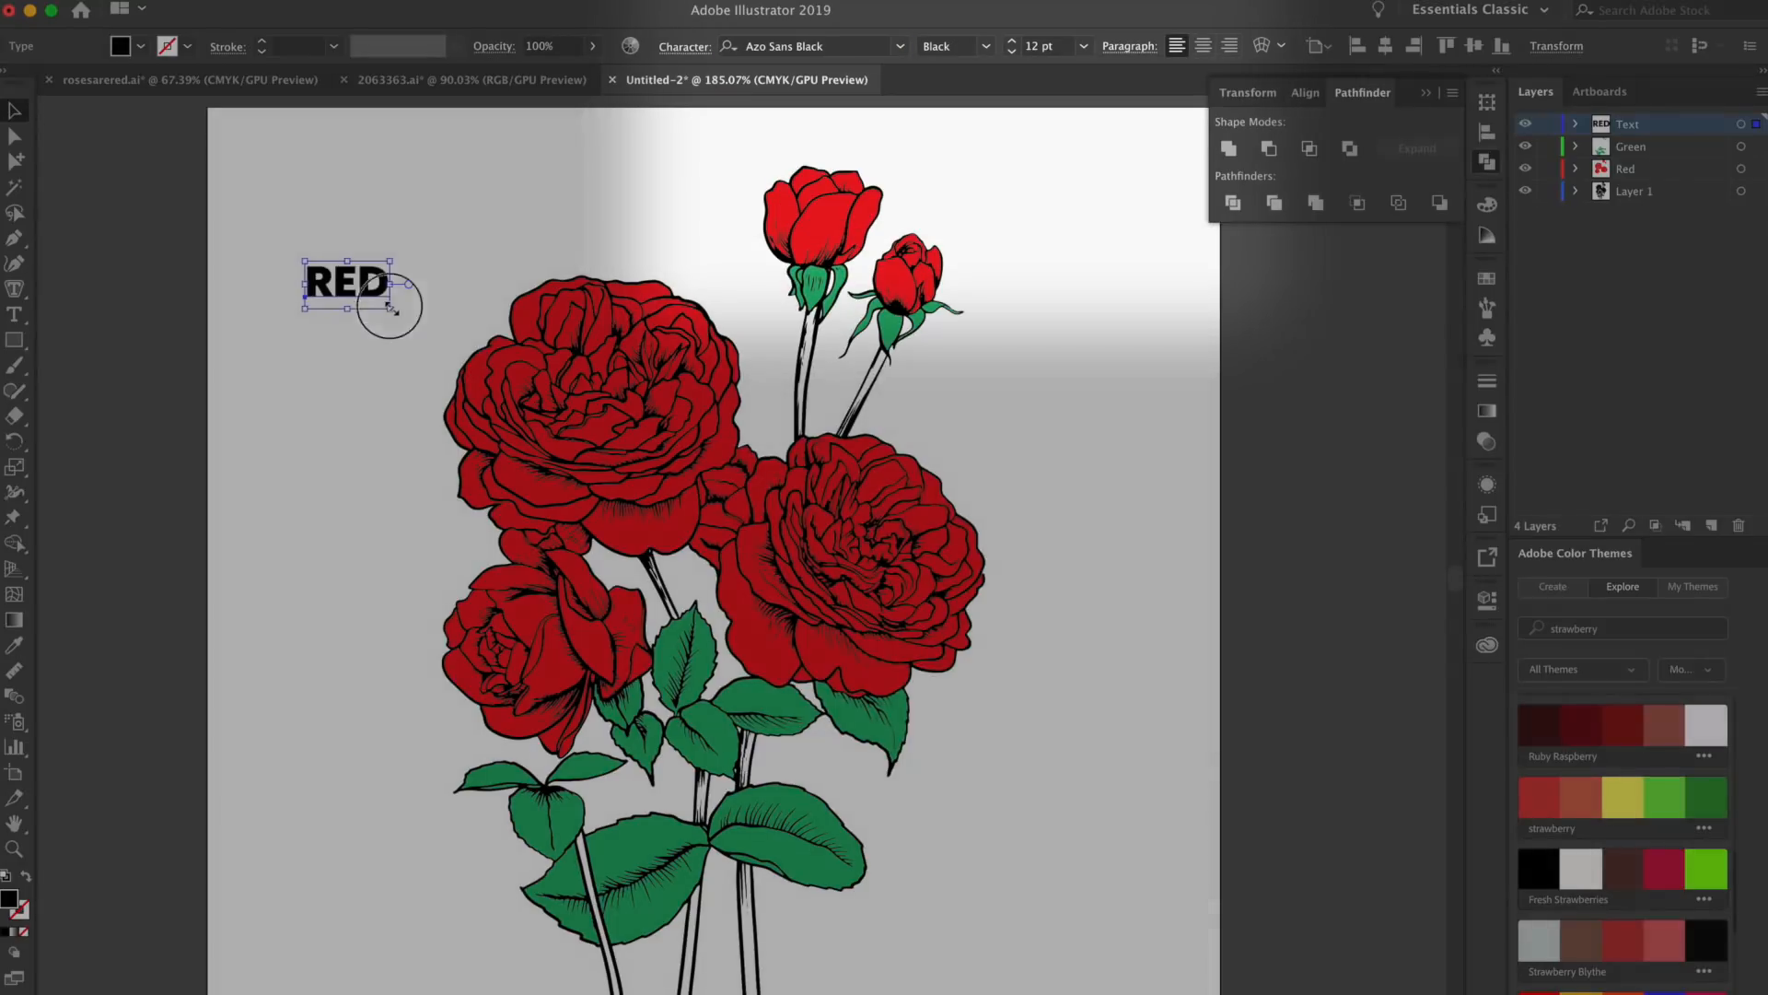
# Scale the RED text up to about 89 pt over the upper roses, centering it horizontally on the artboard
pyautogui.moveTo(390, 308); pyautogui.dragTo(1038, 565)
pyautogui.click(1386, 46)
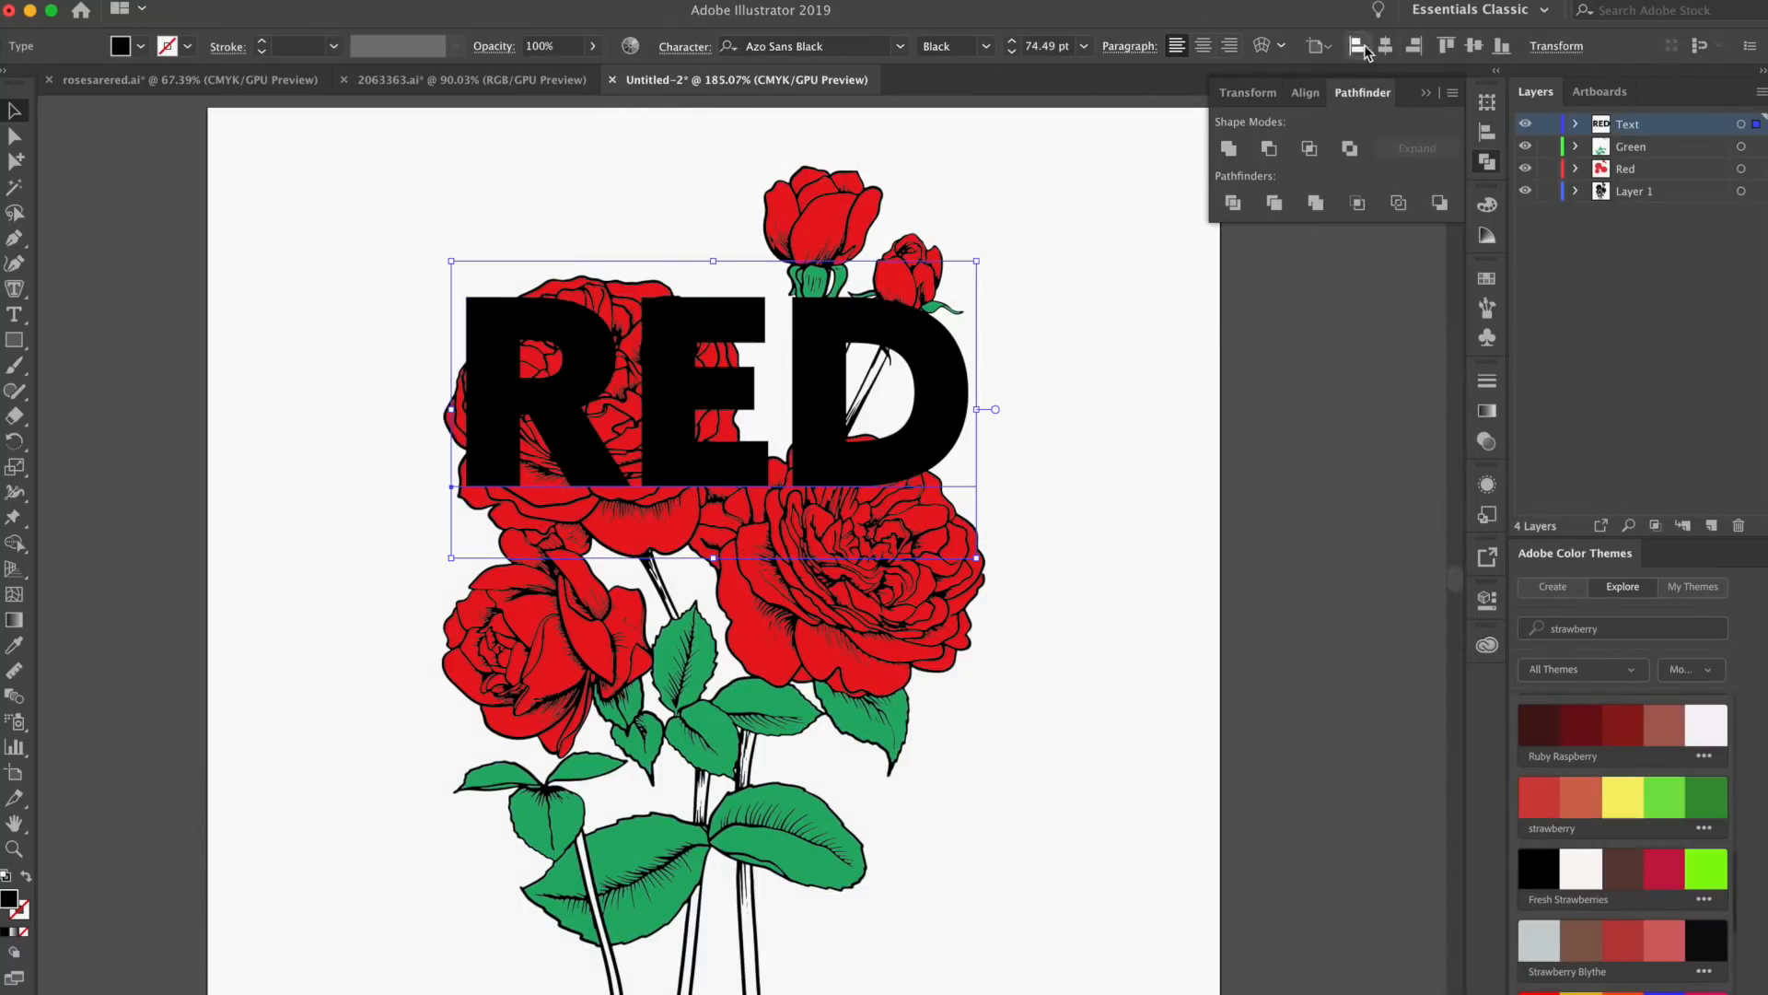
pyautogui.click(1125, 426)
pyautogui.click(931, 406)
pyautogui.moveTo(984, 268); pyautogui.dragTo(1034, 230)
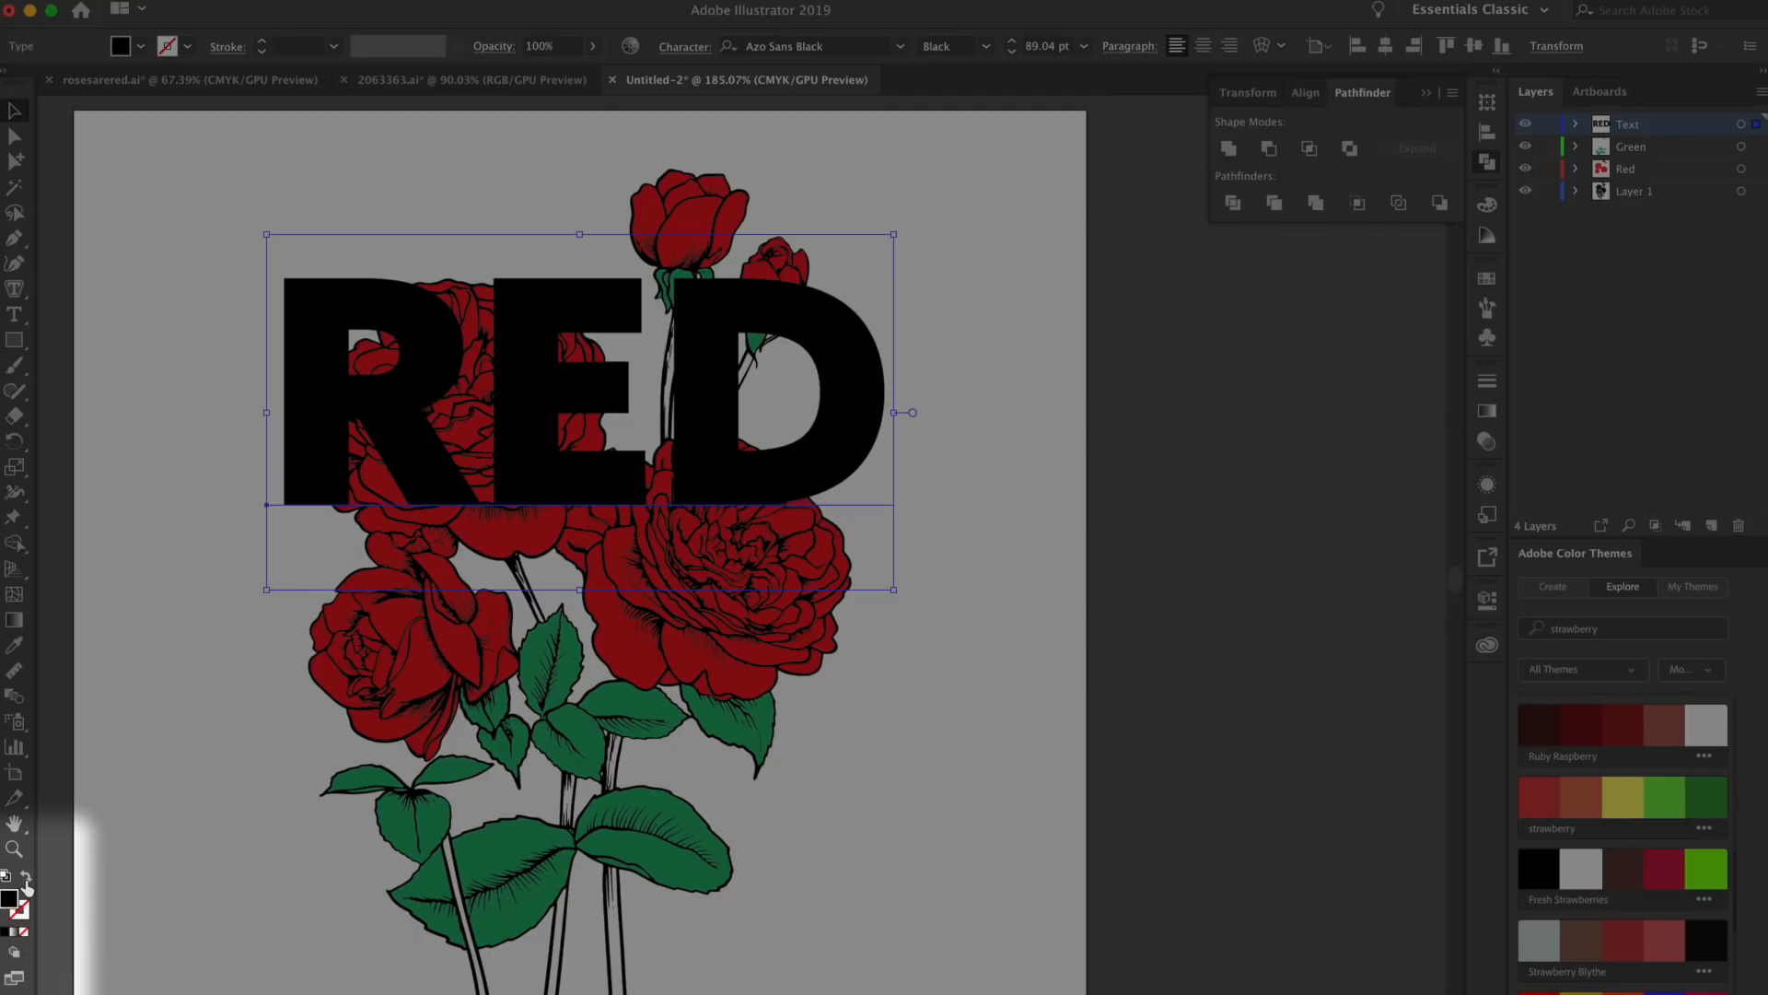
# Turn the RED text into a black outline by swapping fill and stroke, with a 2 pt stroke weight
pyautogui.click(26, 880)
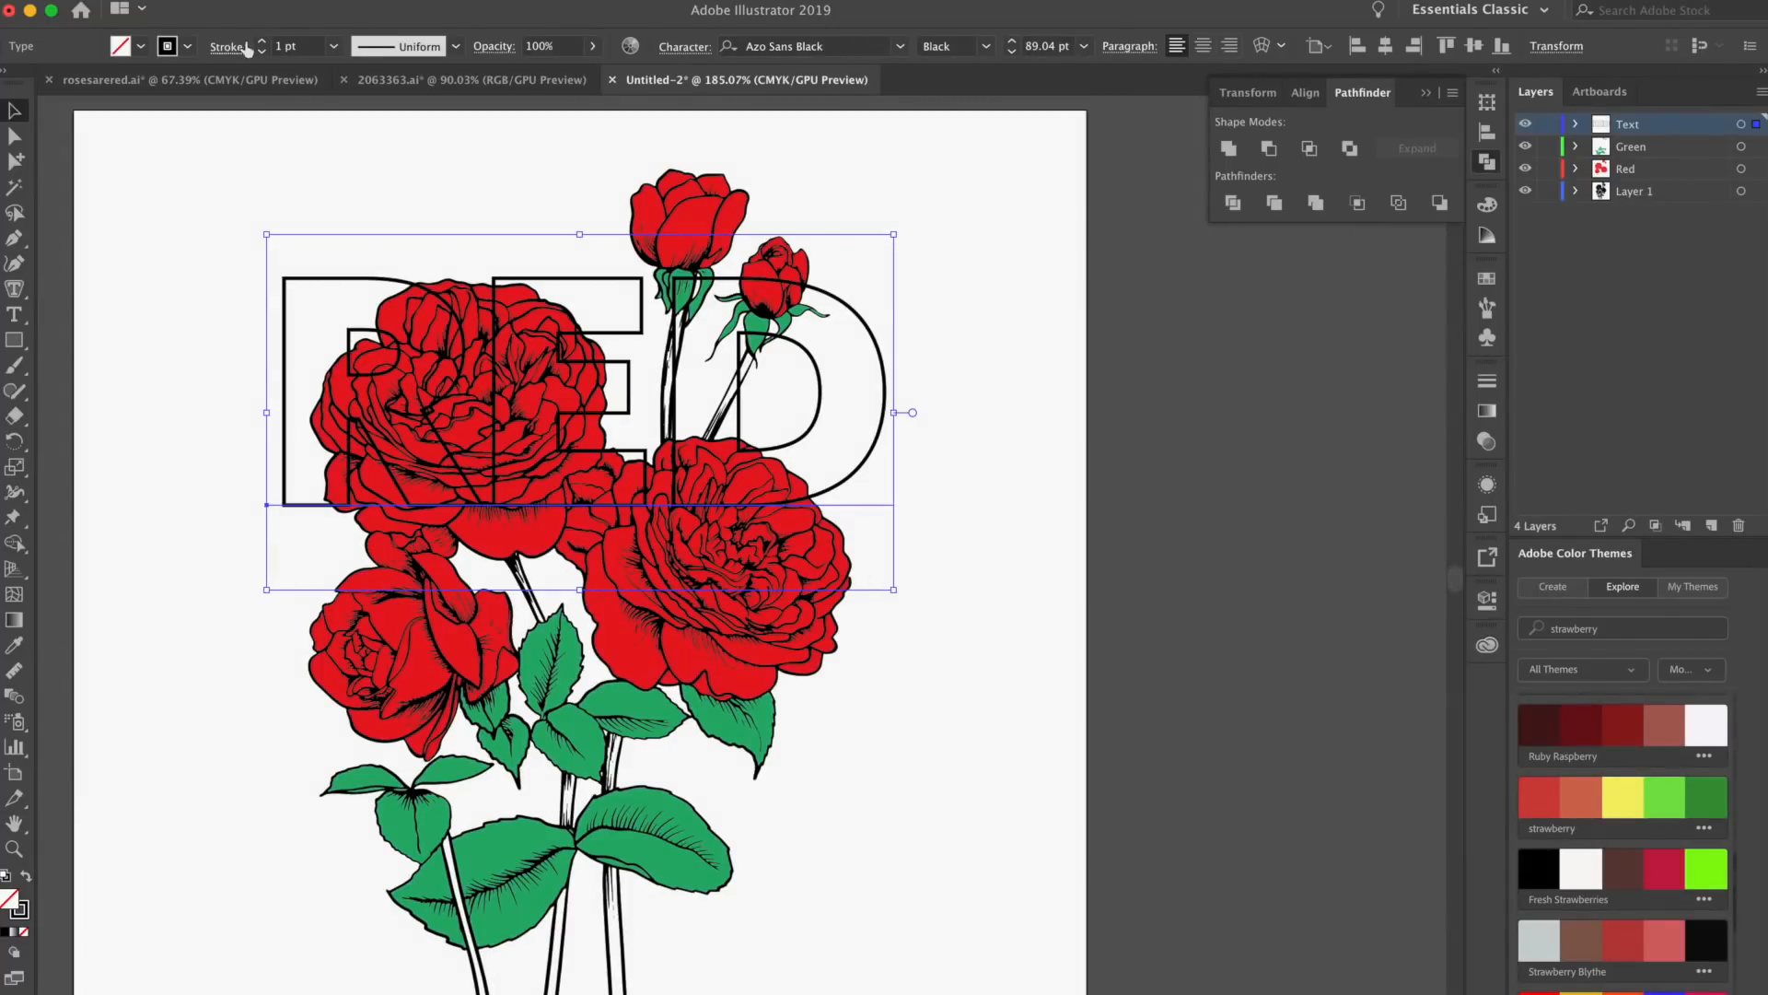
pyautogui.click(262, 42)
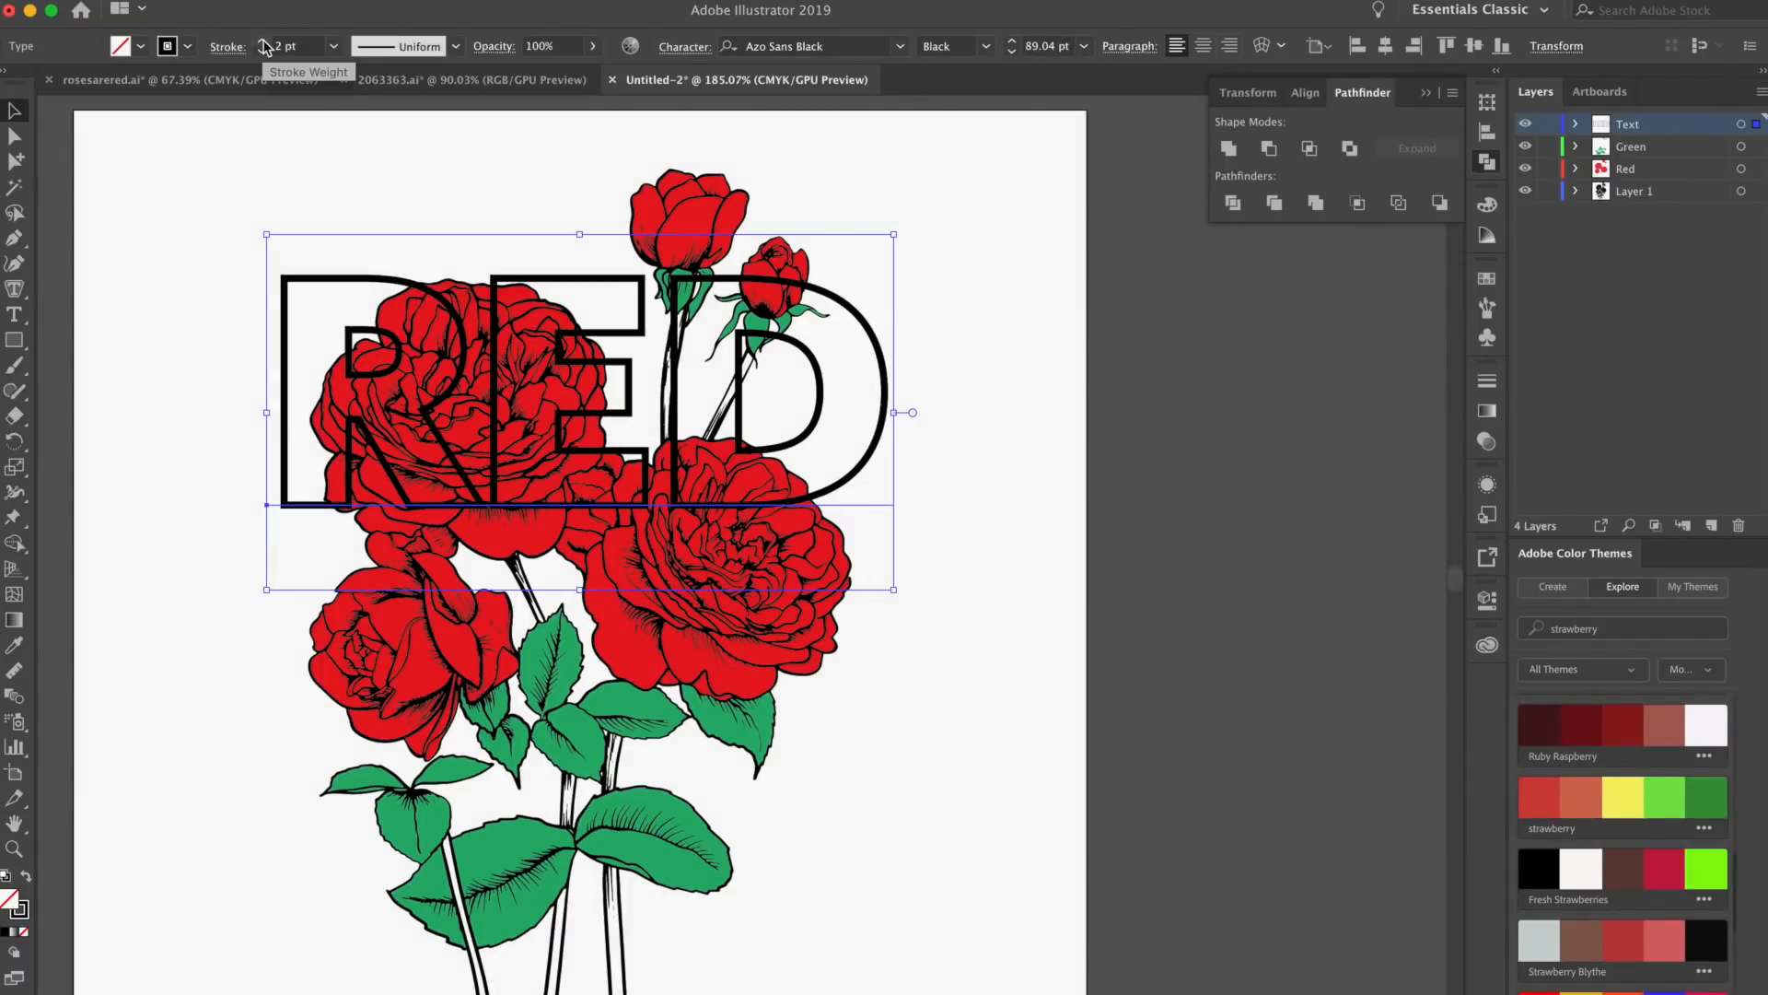
pyautogui.click(218, 217)
pyautogui.scroll(-2, 230, 231)
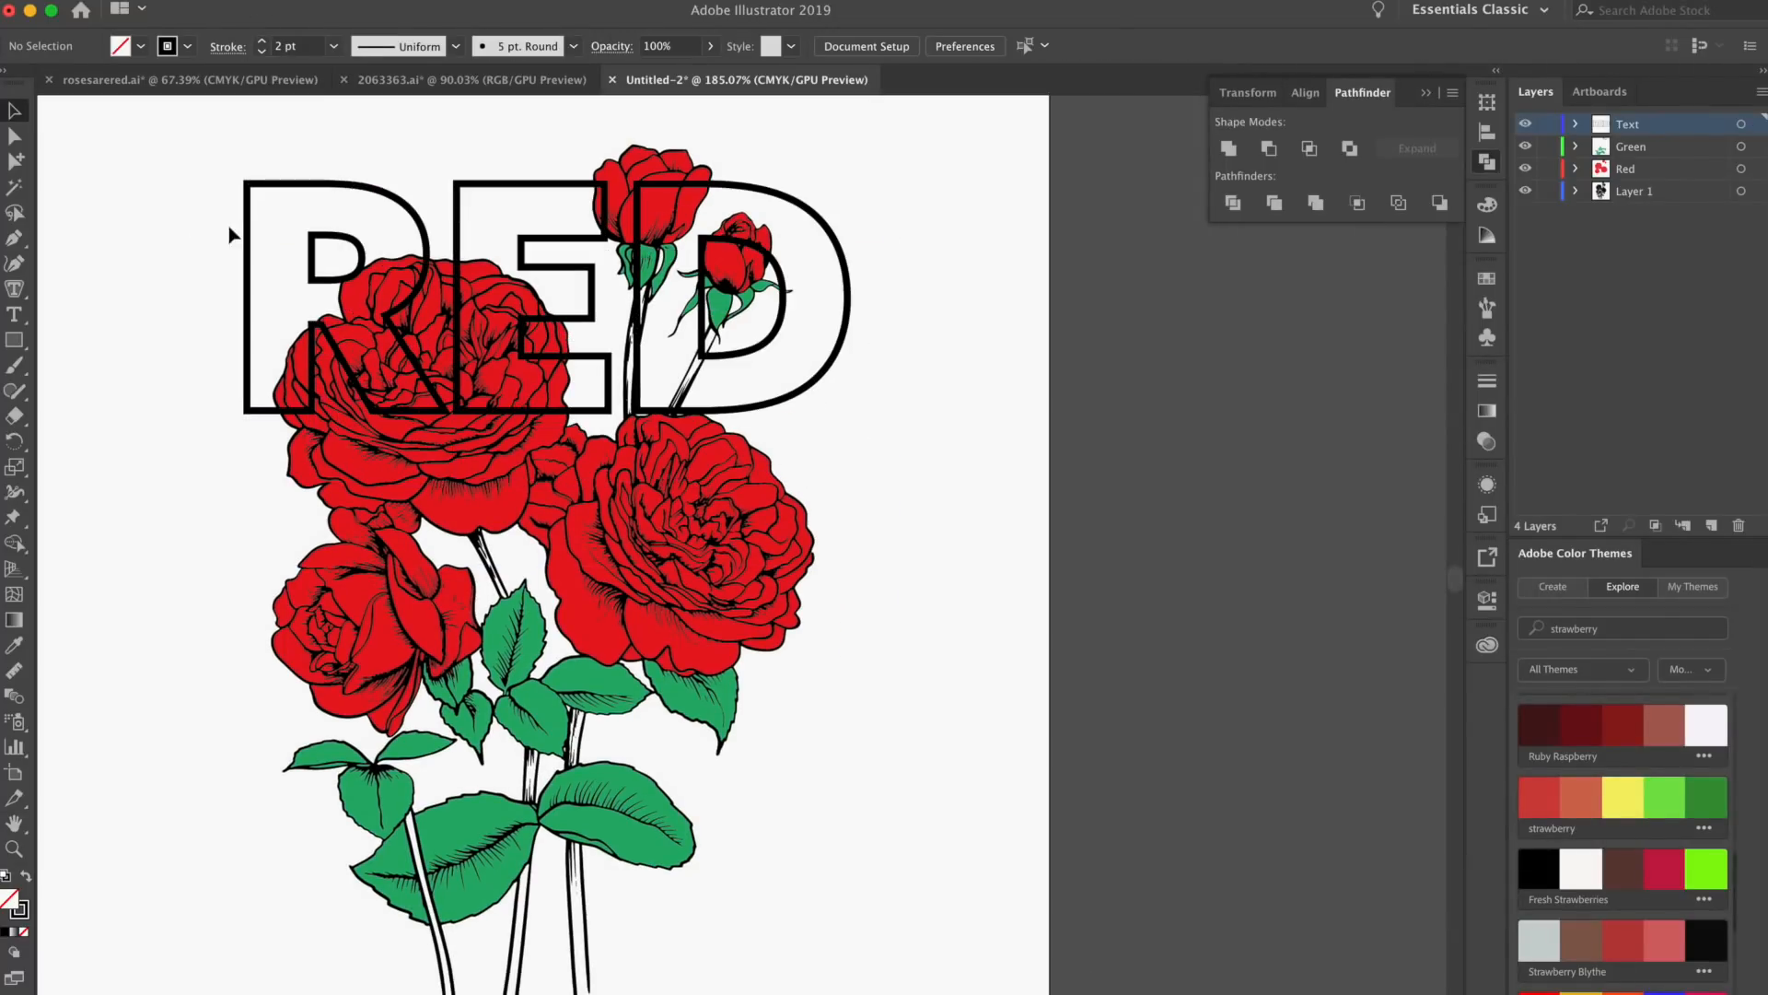
# Duplicate the outlined RED text twice straight down to stack three copies over the bouquet
pyautogui.moveTo(250, 221); pyautogui.dragTo(248, 476)
pyautogui.scroll(-3, 248, 539)
pyautogui.click(283, 461)
pyautogui.moveTo(278, 322); pyautogui.dragTo(277, 580)
pyautogui.click(225, 505)
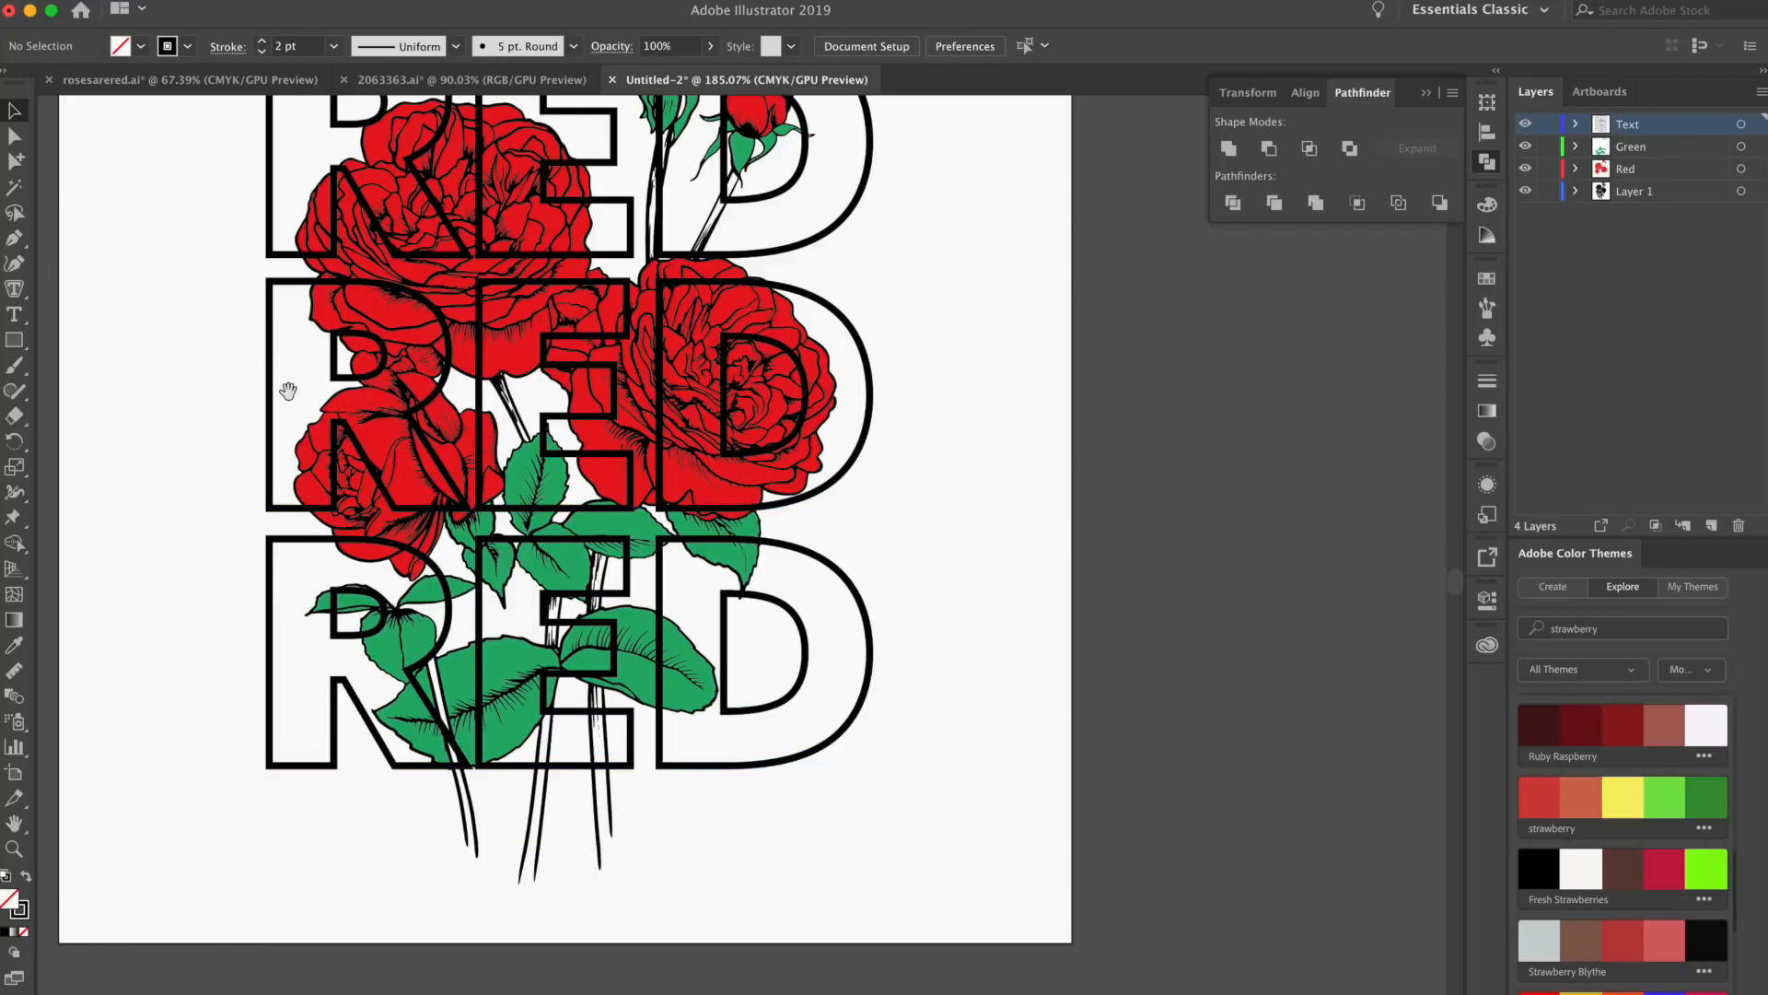
# Select all three RED texts and distribute them by vertical centers, aligned to the selection
pyautogui.moveTo(267, 437); pyautogui.dragTo(300, 522)
pyautogui.click(296, 200)
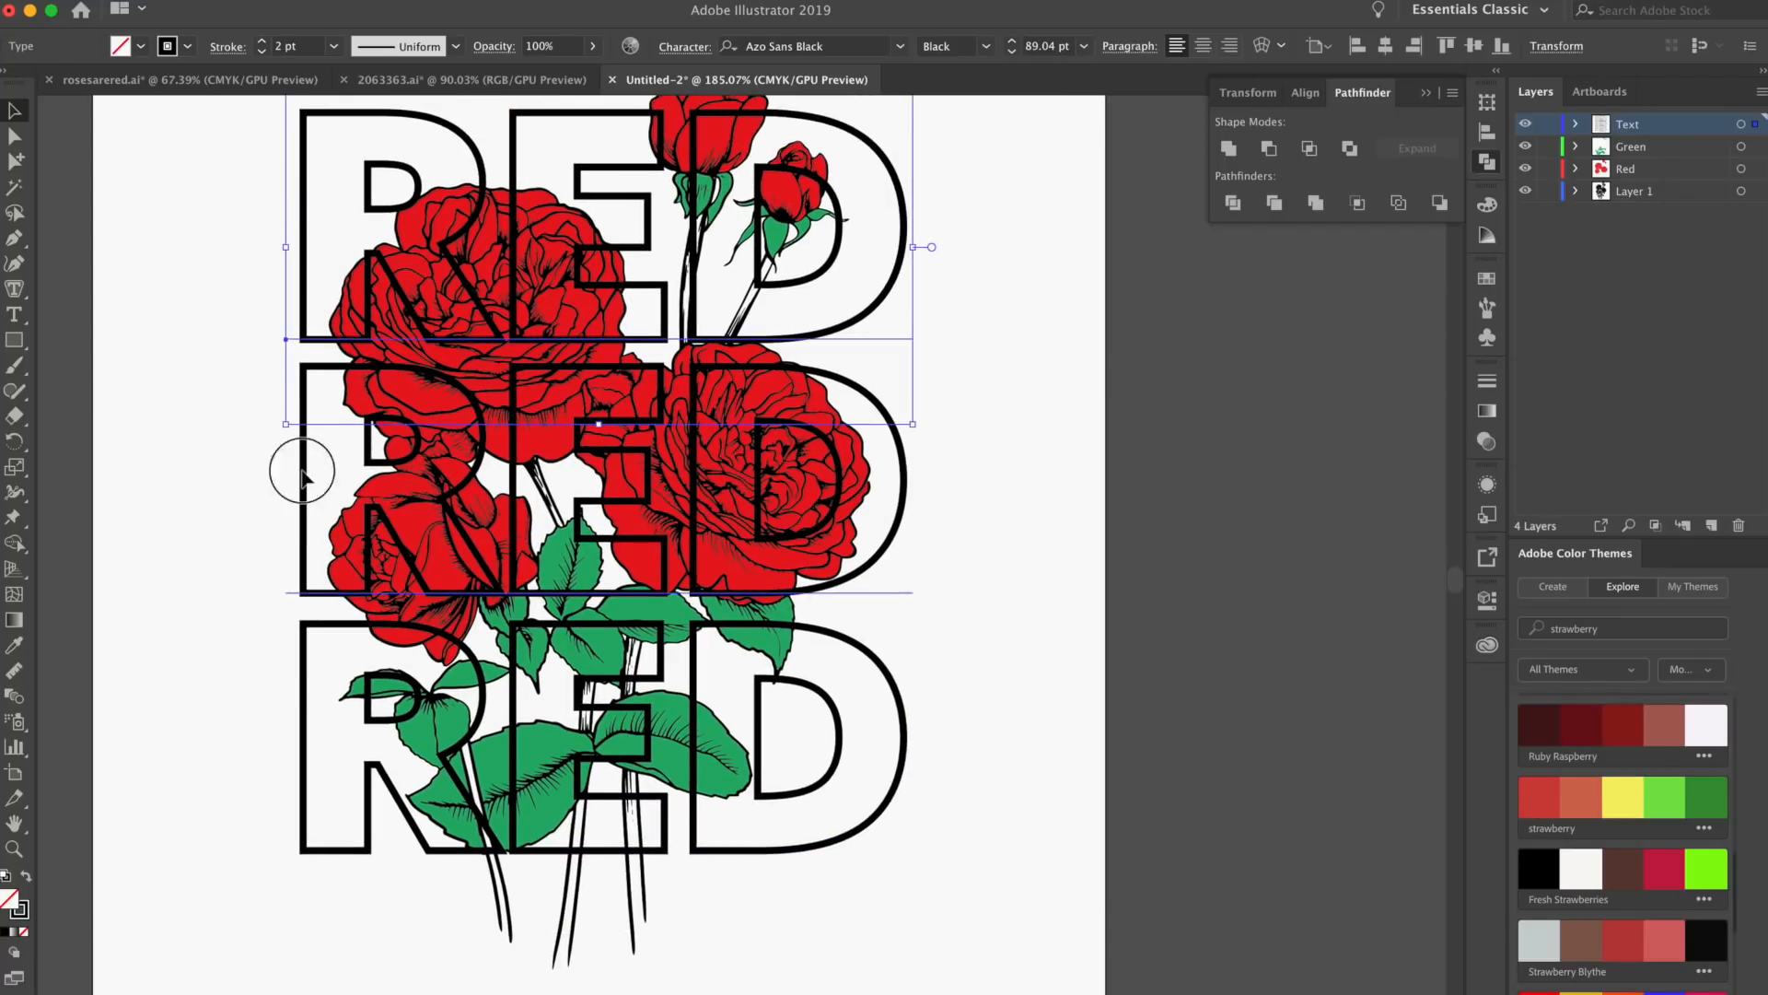
pyautogui.keyDown('shift'); pyautogui.click(311, 729); pyautogui.keyUp('shift')
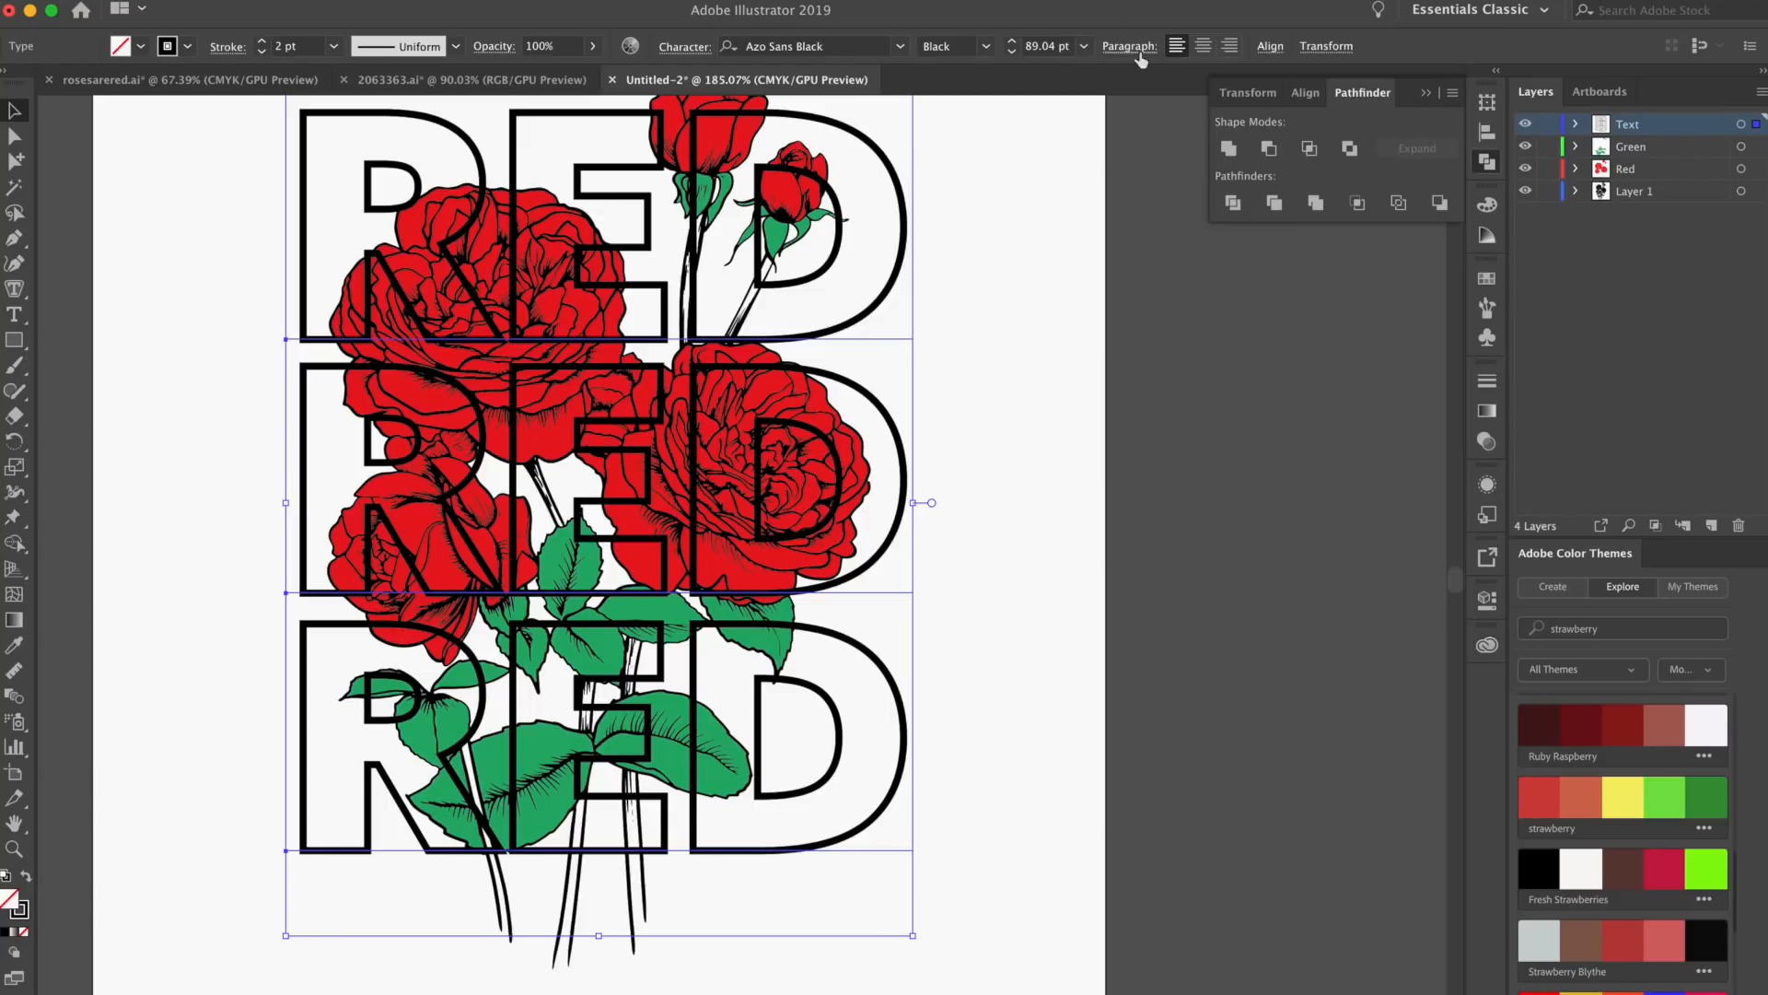
pyautogui.click(1270, 46)
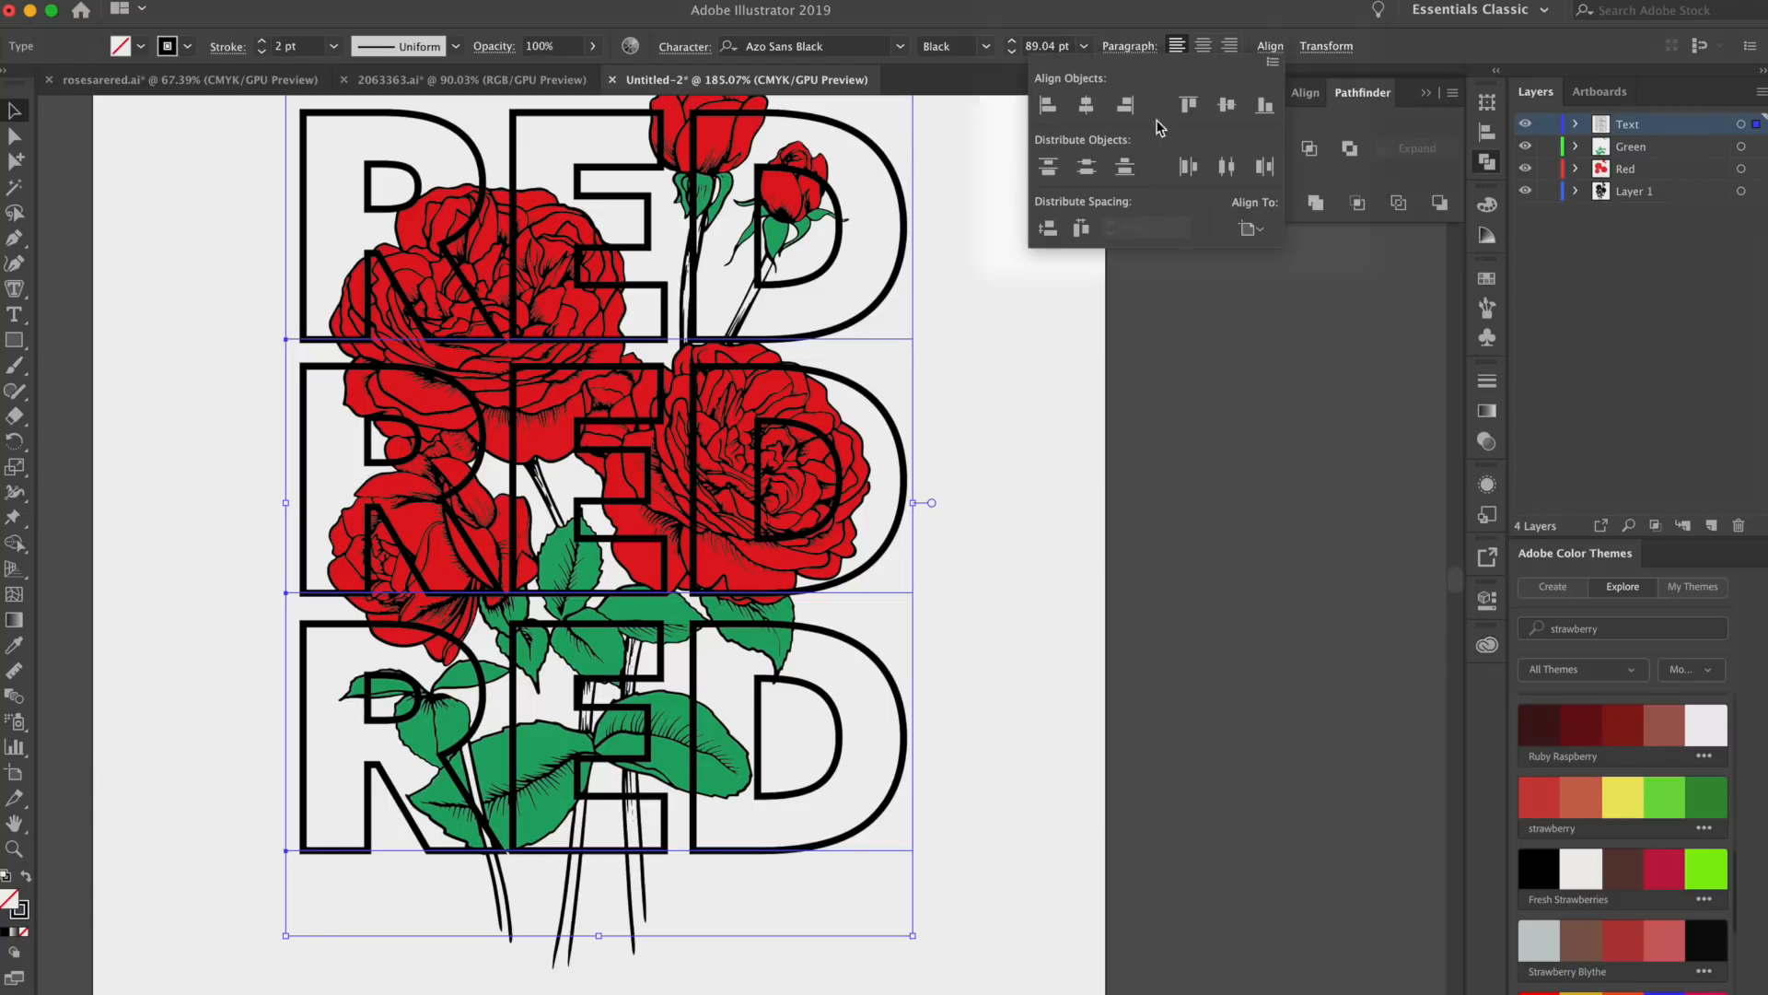
pyautogui.click(1250, 229)
pyautogui.click(1312, 256)
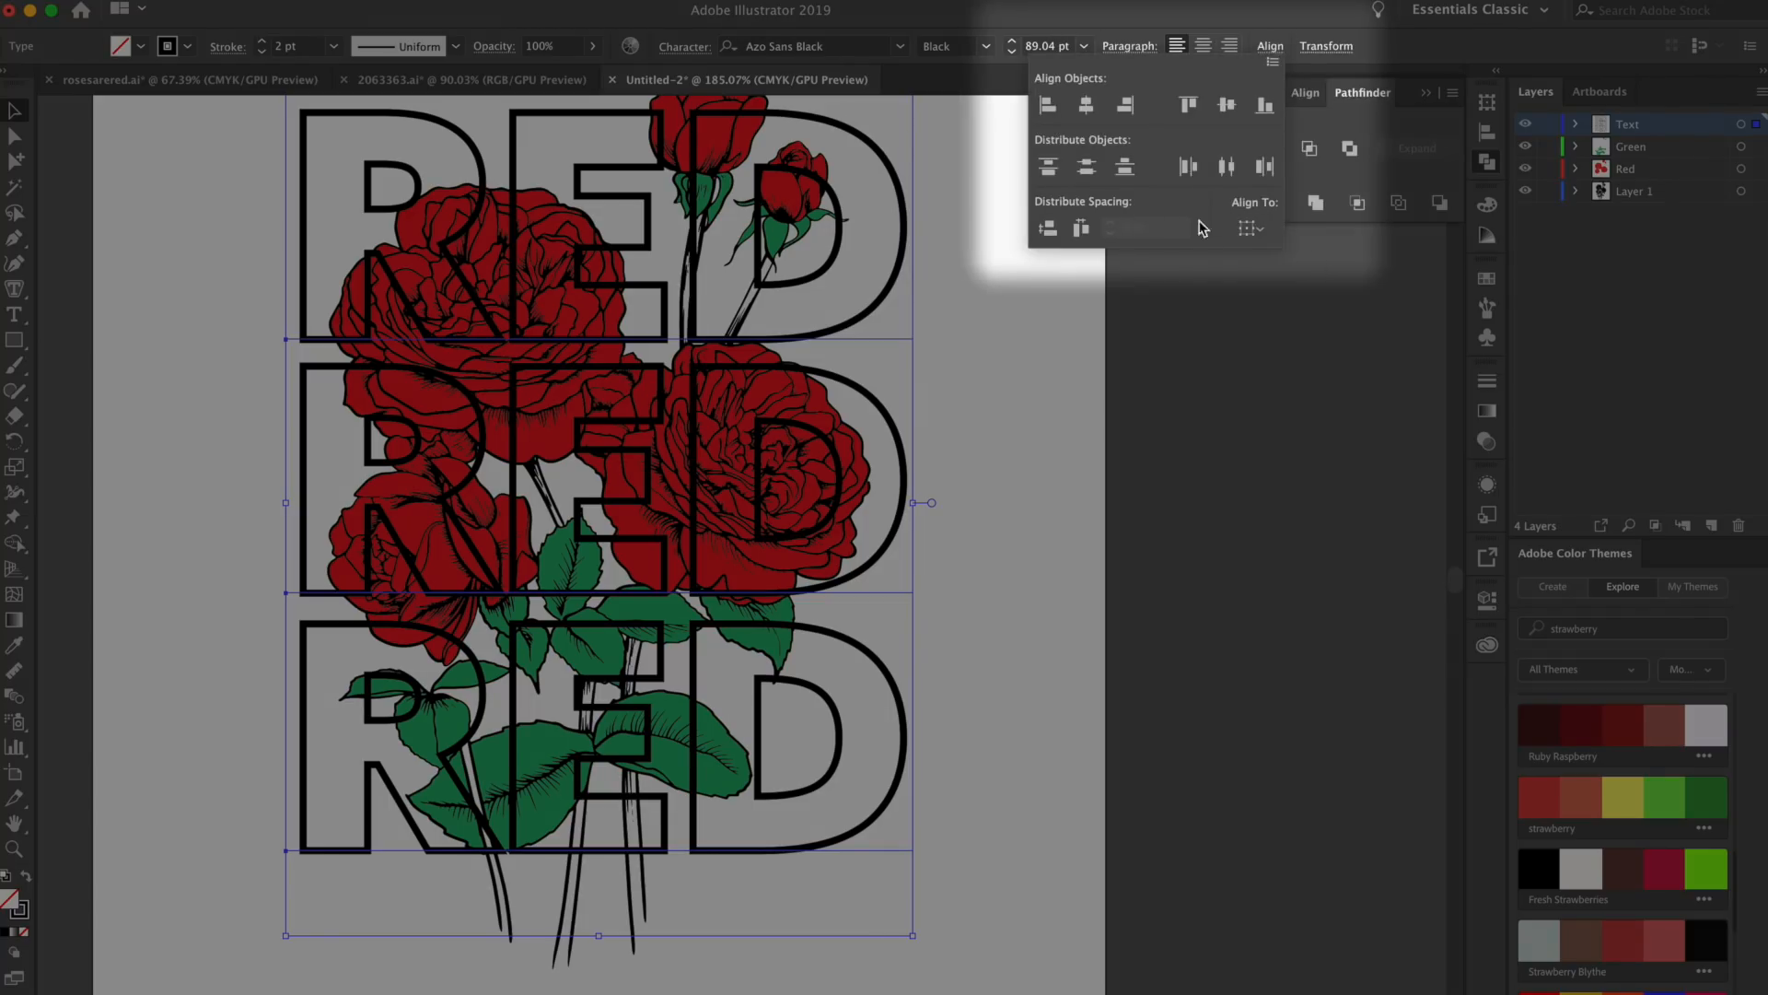
pyautogui.click(1085, 173)
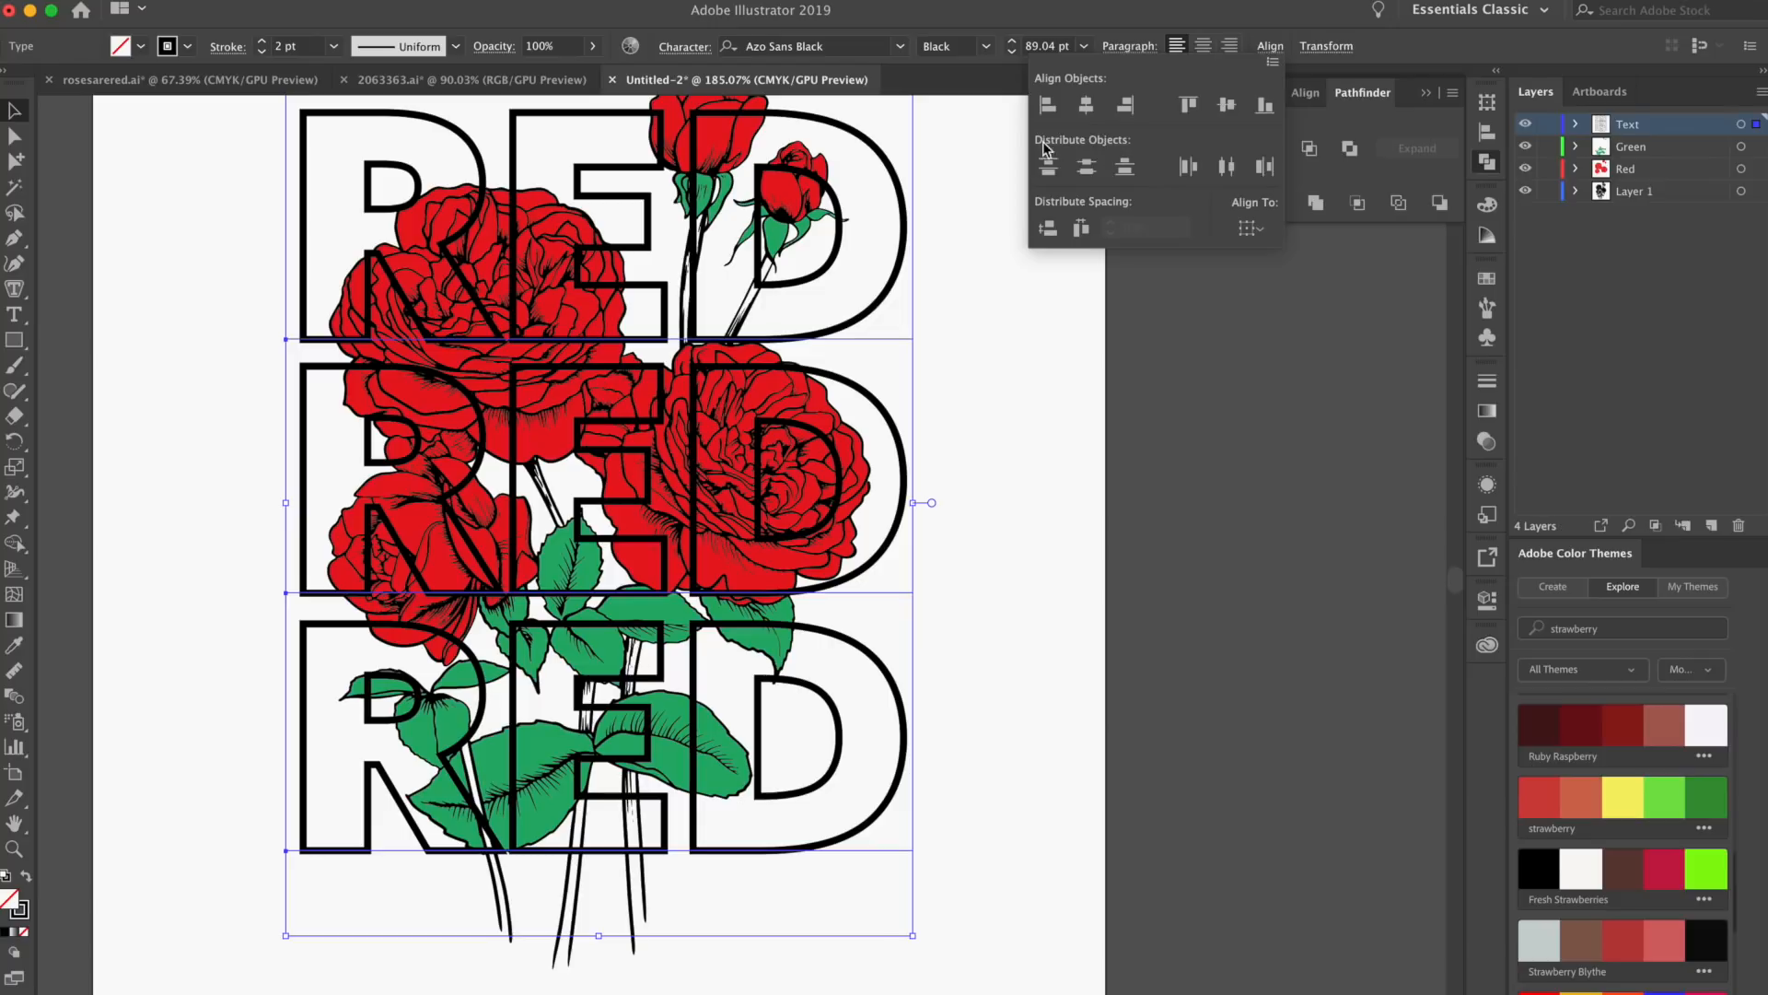
pyautogui.click(1089, 166)
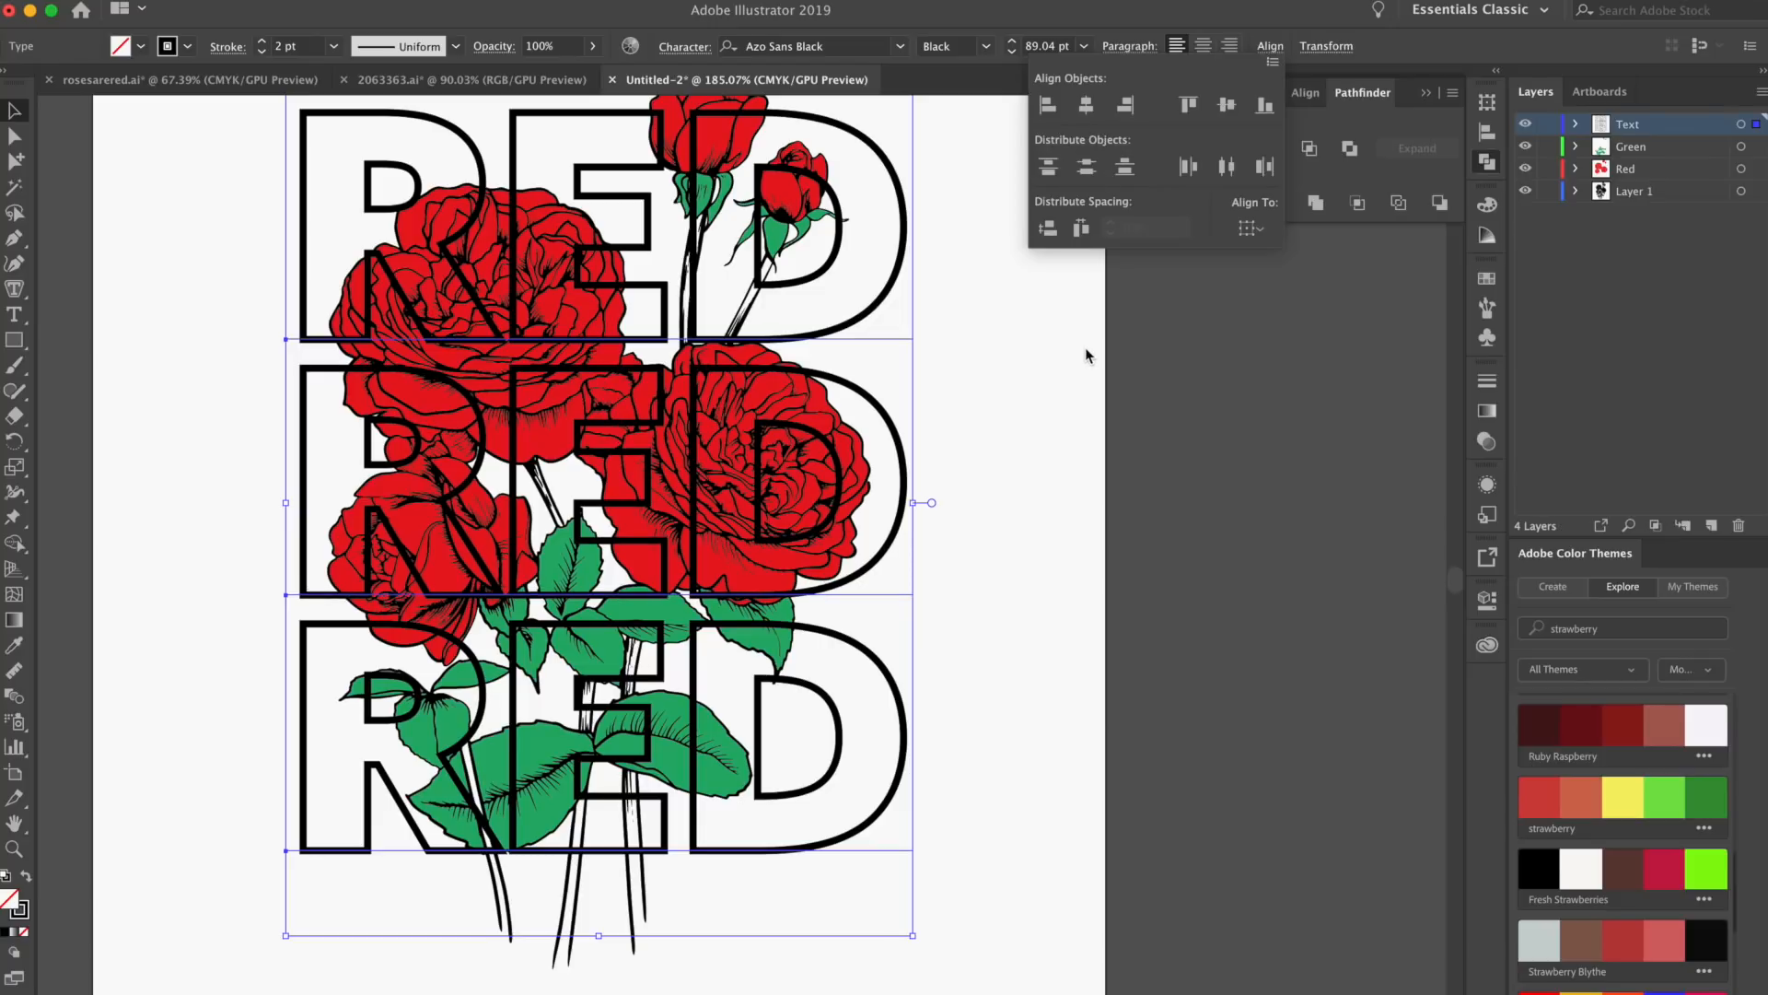
pyautogui.click(1096, 447)
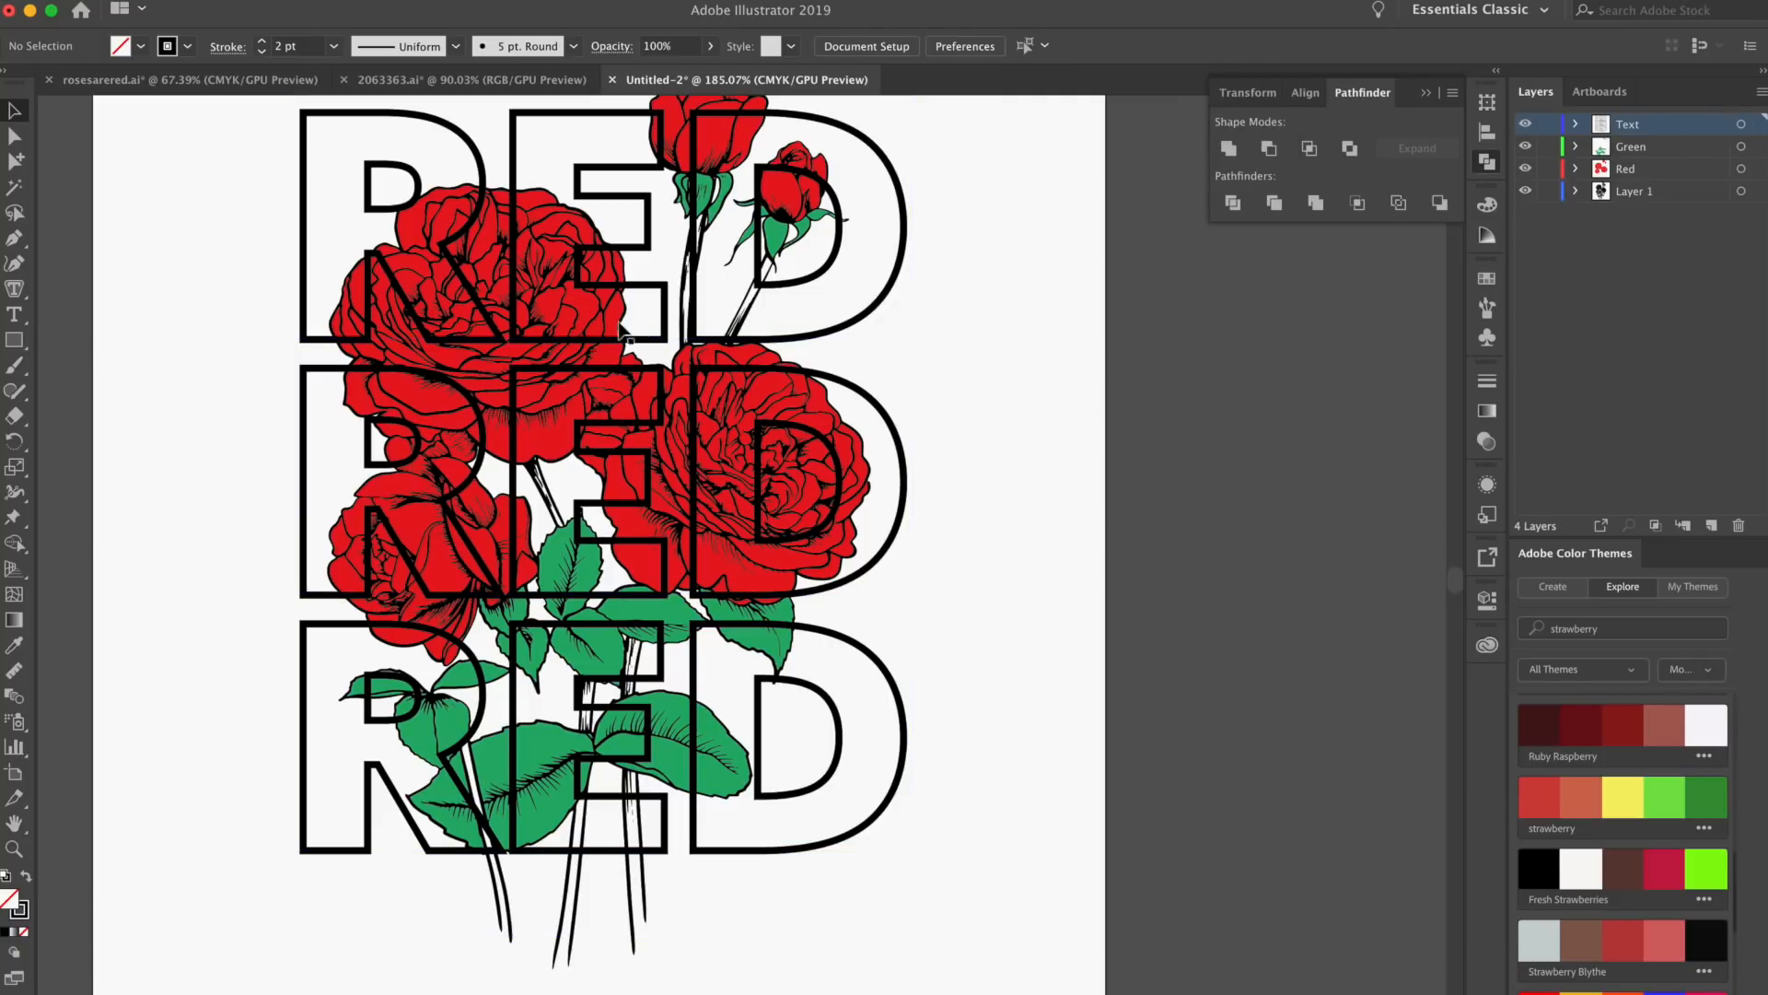
# Move the Text layer below Layer 1 so the lettering sits behind the roses
pyautogui.click(1739, 125)
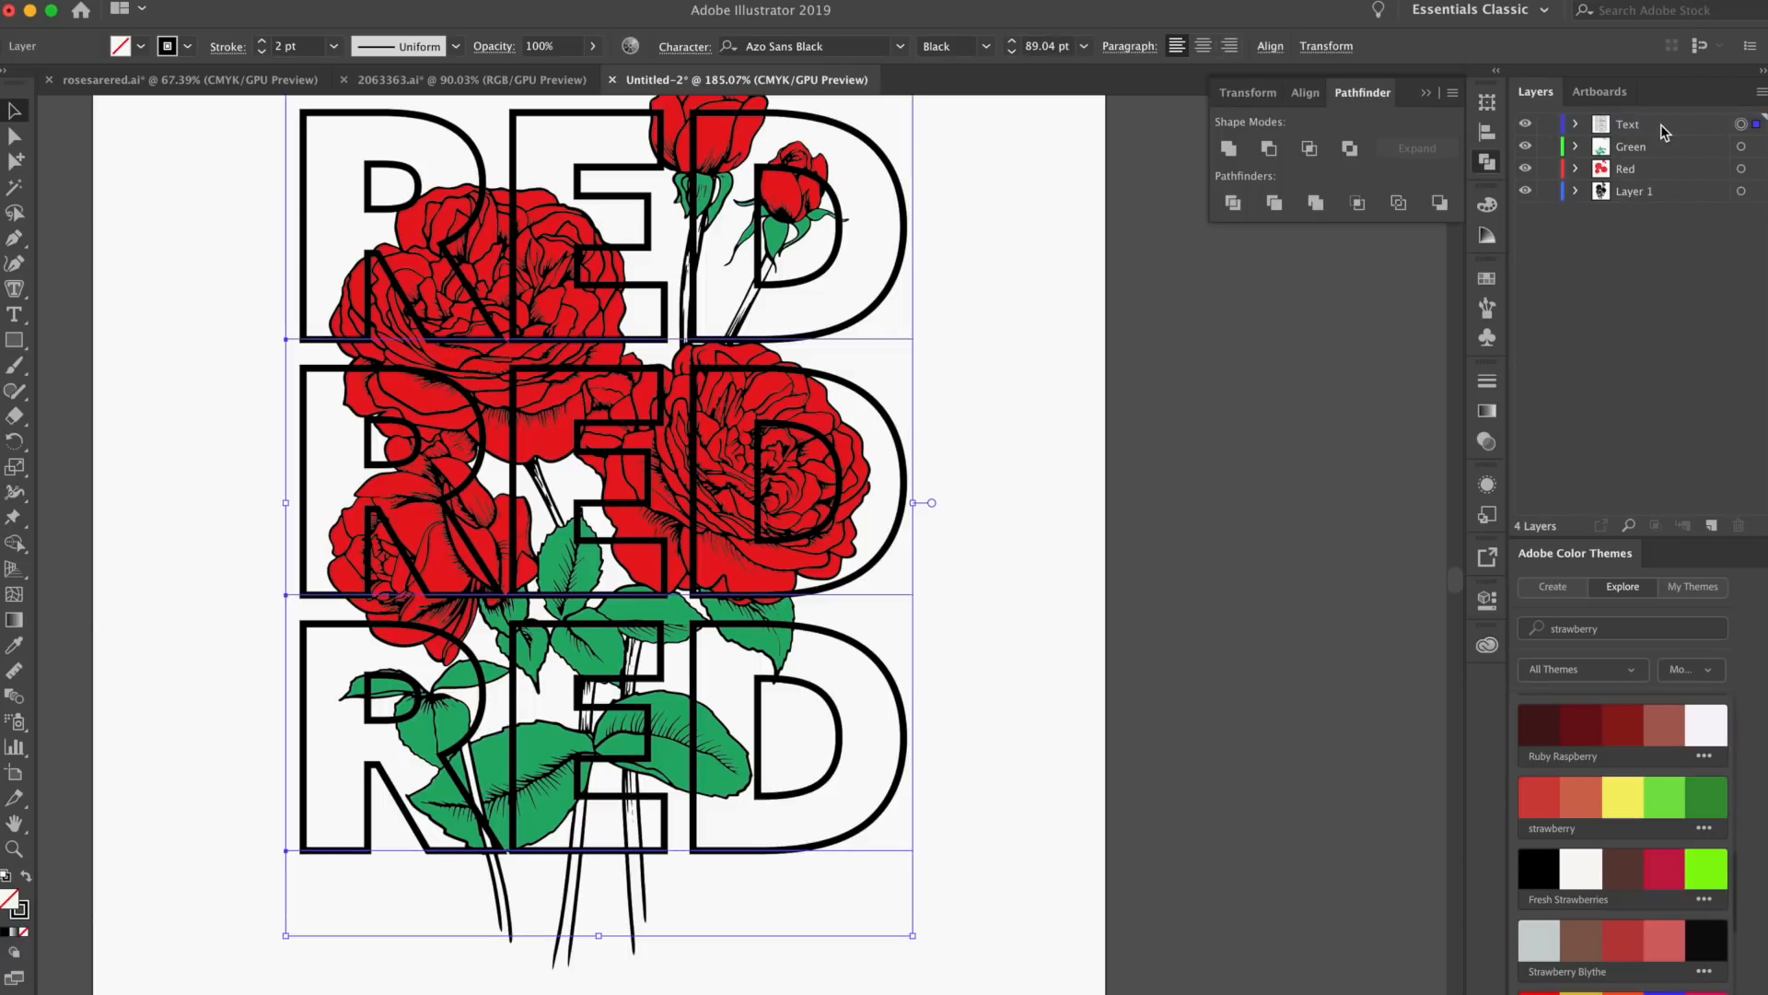
pyautogui.moveTo(1653, 132); pyautogui.dragTo(1650, 205)
pyautogui.click(1182, 347)
pyautogui.scroll(2, 1086, 345)
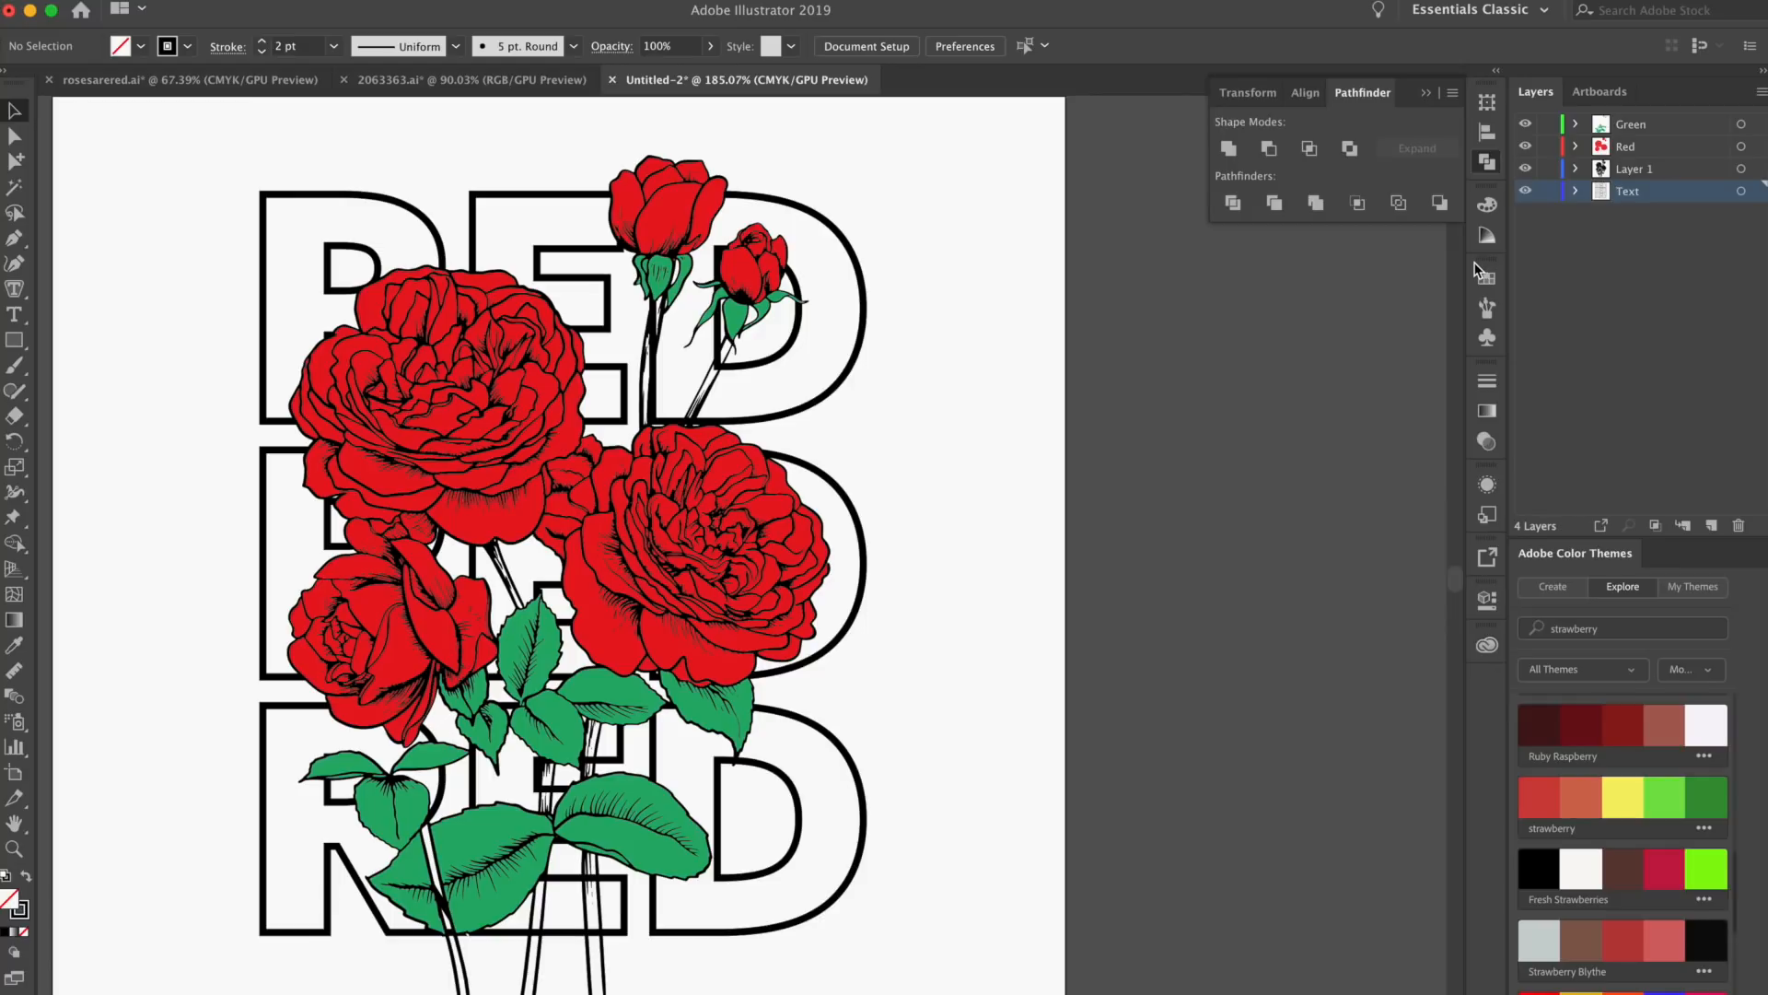
# Spread the three RED texts farther apart and distribute them evenly in the vertical direction
pyautogui.click(834, 831)
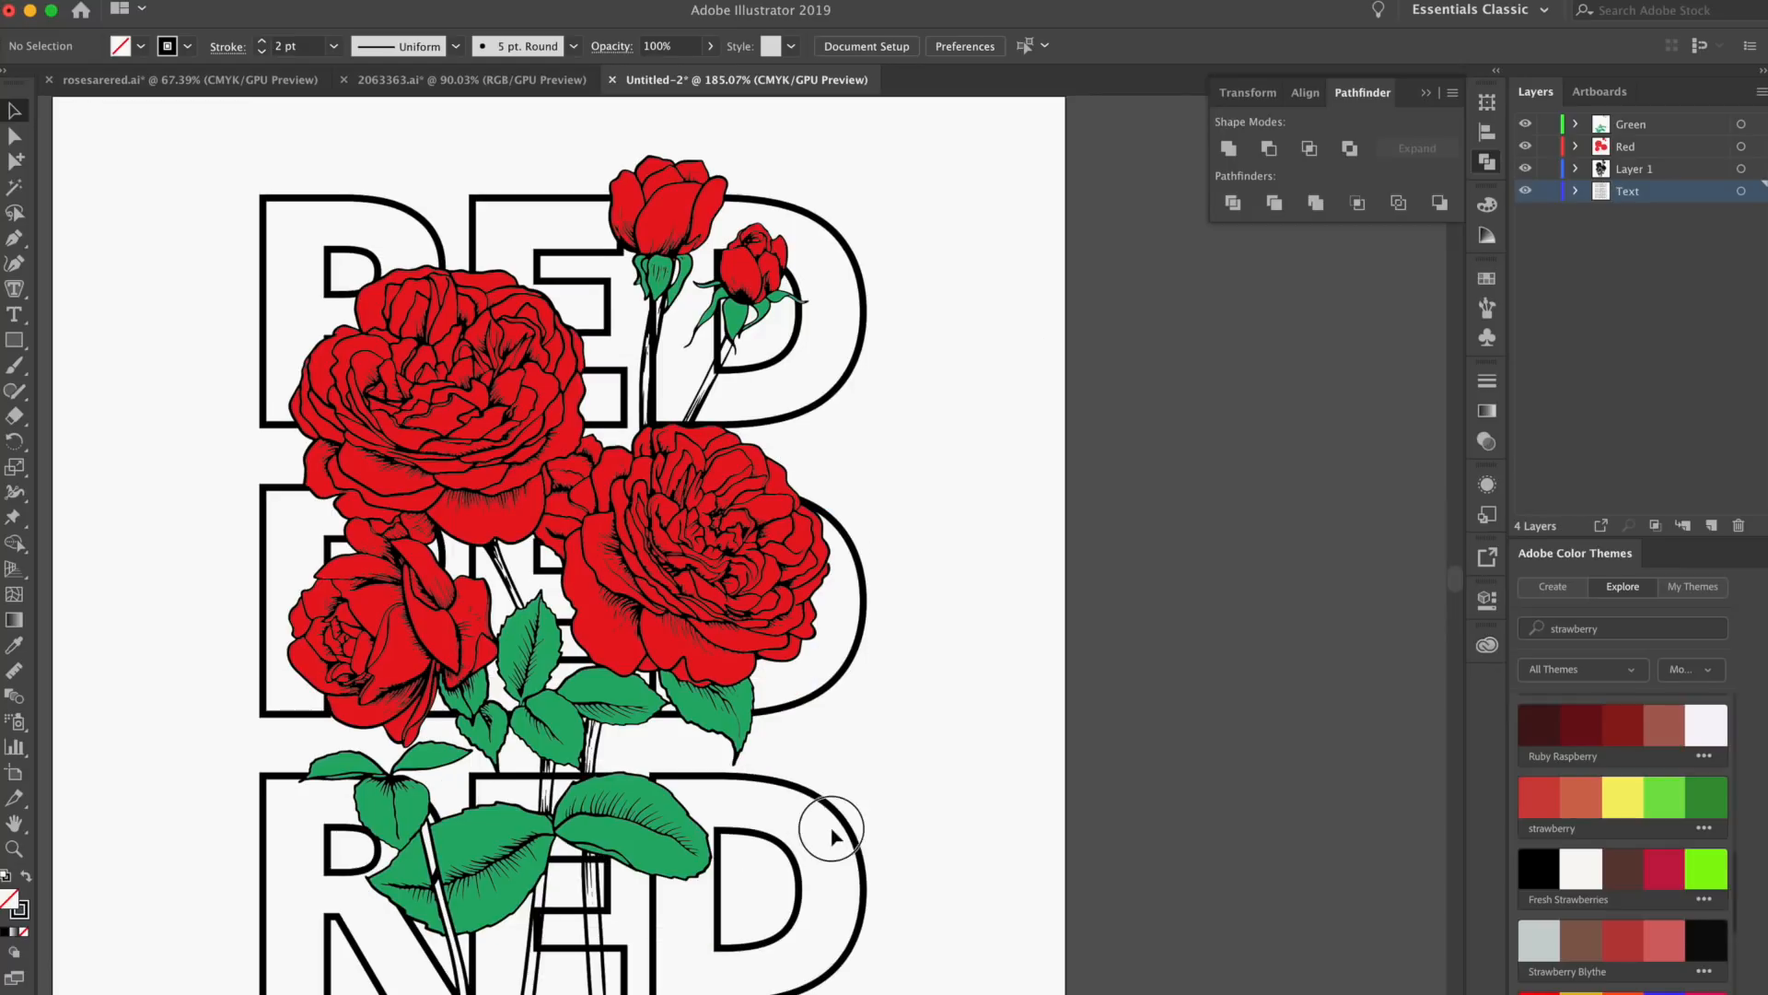
pyautogui.keyDown('shift'); pyautogui.click(863, 603); pyautogui.keyUp('shift')
pyautogui.keyDown('shift'); pyautogui.click(849, 335); pyautogui.keyUp('shift')
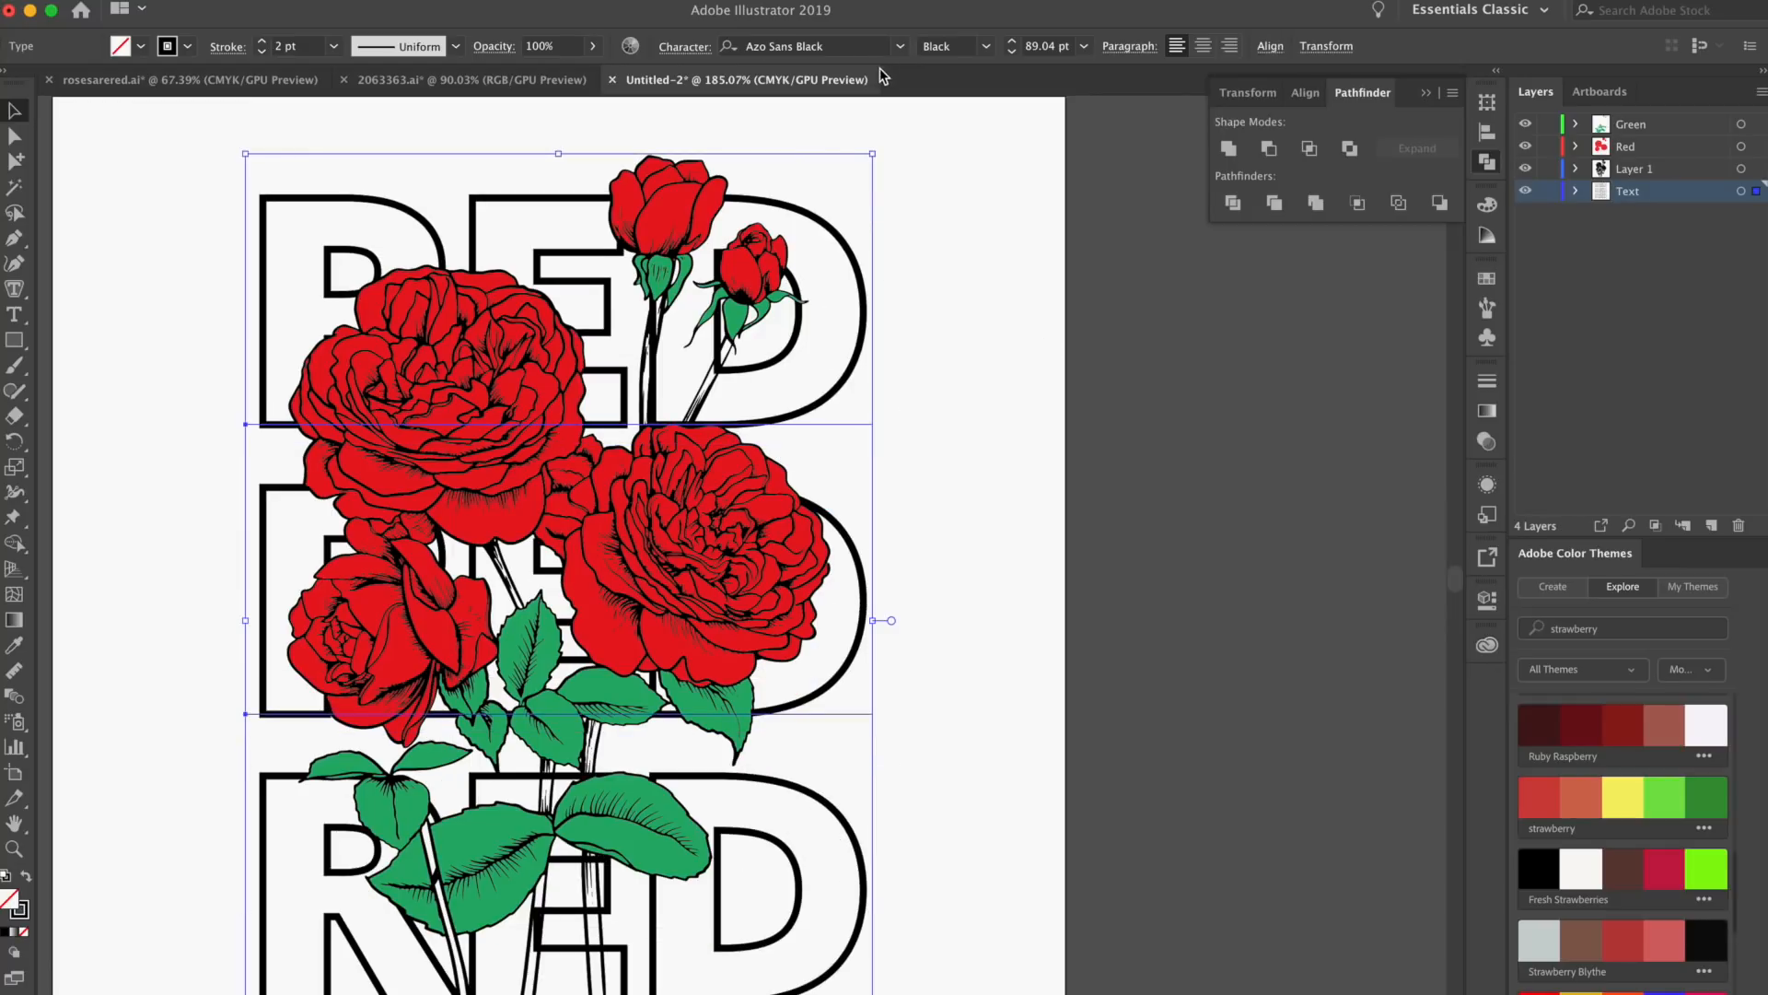
pyautogui.click(1269, 48)
pyautogui.click(1105, 178)
pyautogui.click(1012, 651)
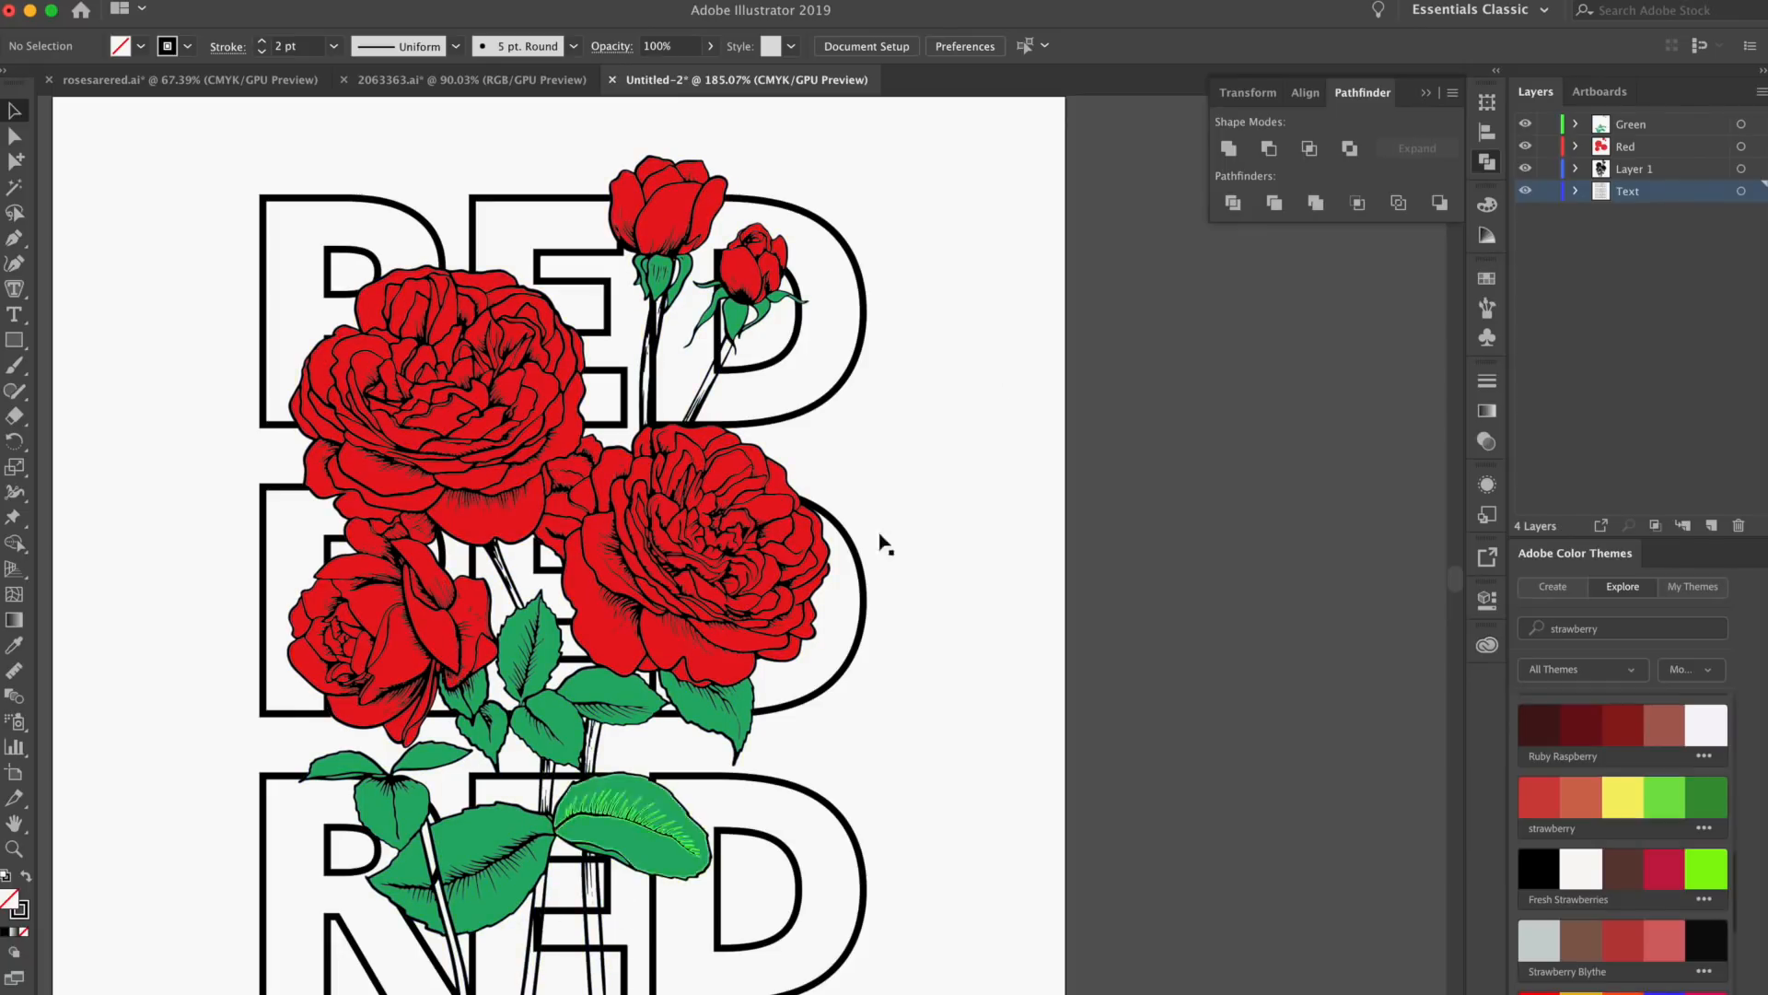
# Add a new layer named "white fill" between Layer 1 and the Text layer
pyautogui.click(1711, 525)
pyautogui.doubleClick(1631, 192)
pyautogui.write('white fill')
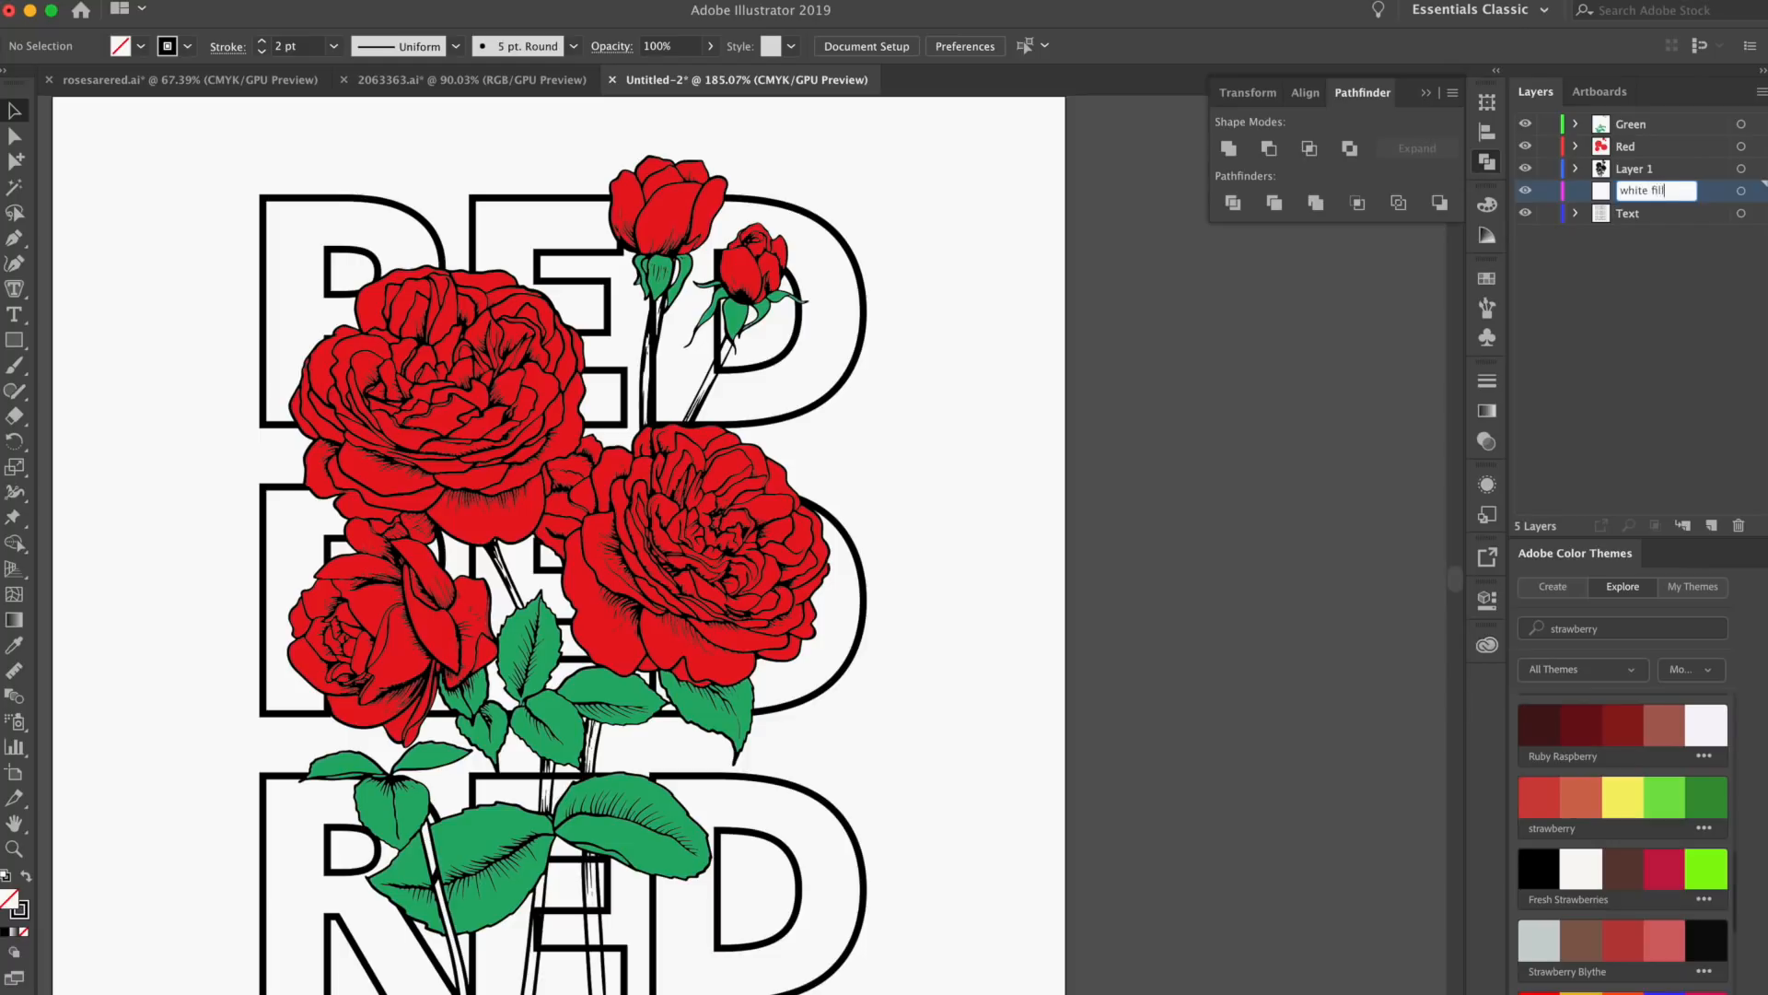
pyautogui.press('Return')
# Activate the Paintbrush tool for working on the stems of the upper rosebuds
pyautogui.scroll(5, 674, 406)
pyautogui.moveTo(697, 232); pyautogui.dragTo(689, 389)
pyautogui.click(689, 390)
pyautogui.scroll(6, 689, 390)
pyautogui.click(16, 361)
pyautogui.click(188, 47)
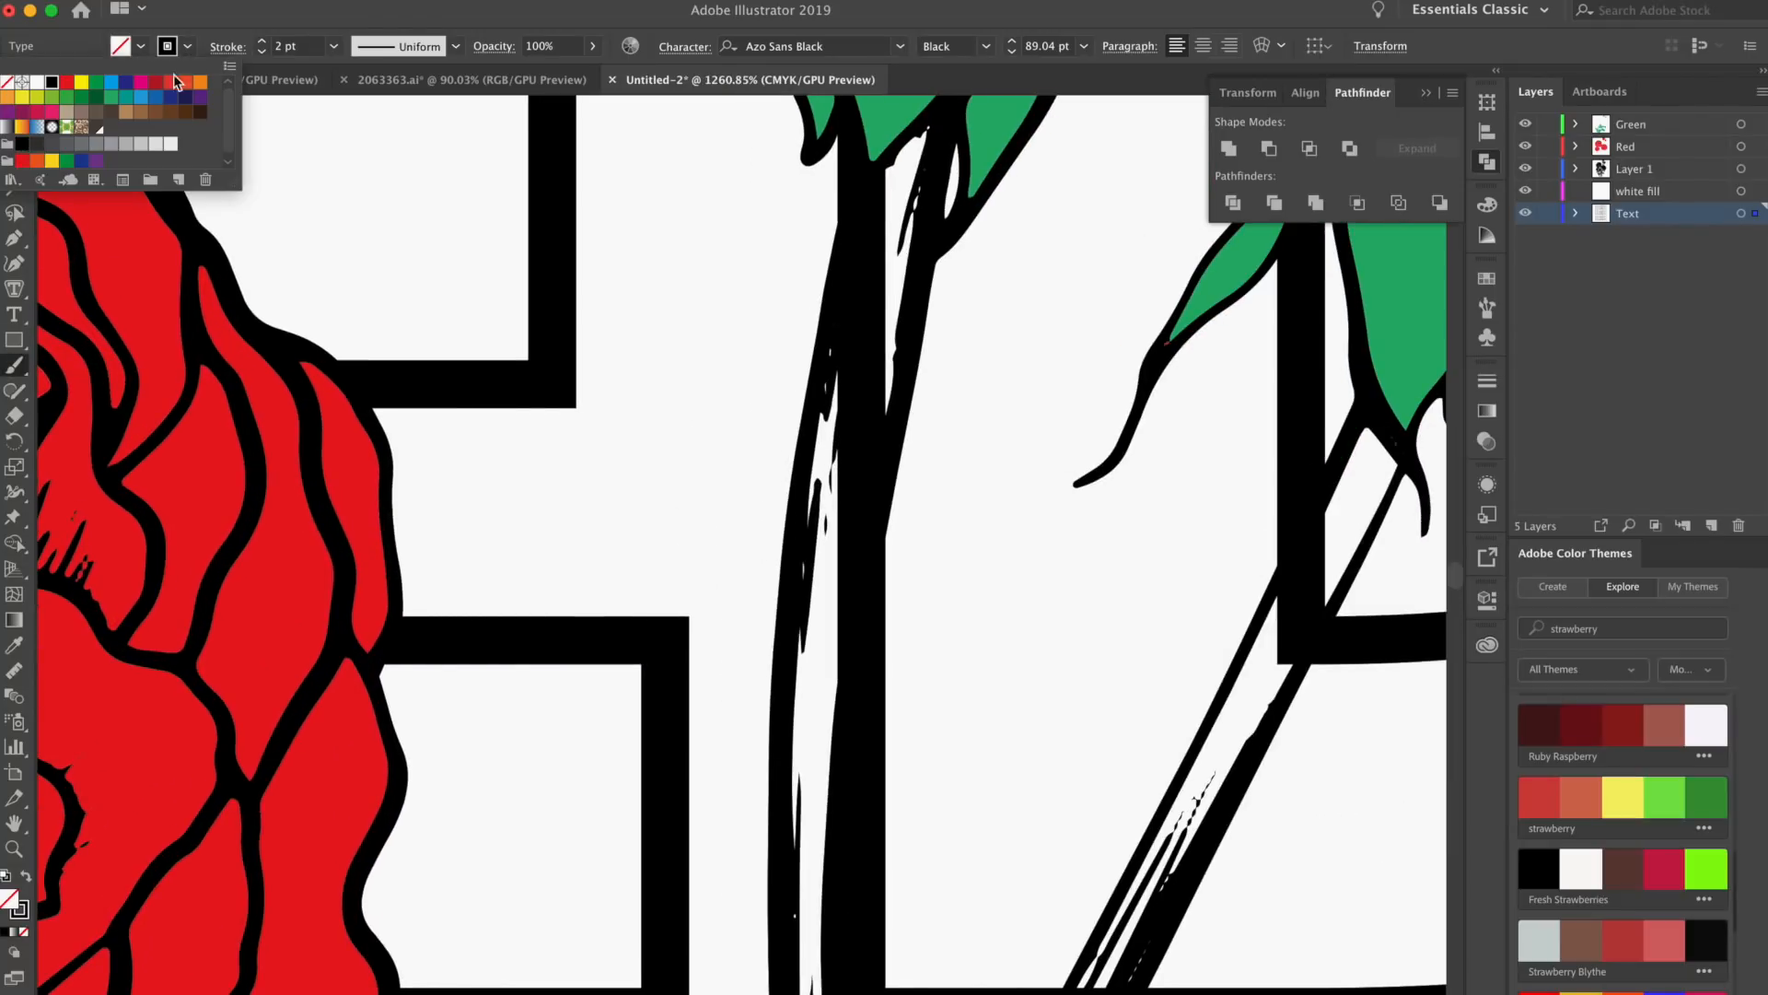
pyautogui.click(34, 84)
pyautogui.press('super+z')
pyautogui.press('super+z')
# On the white fill layer, paint inside the taller bud's stem with a white 1 pt brush stroke to cover the lettering
pyautogui.scroll(2, 754, 632)
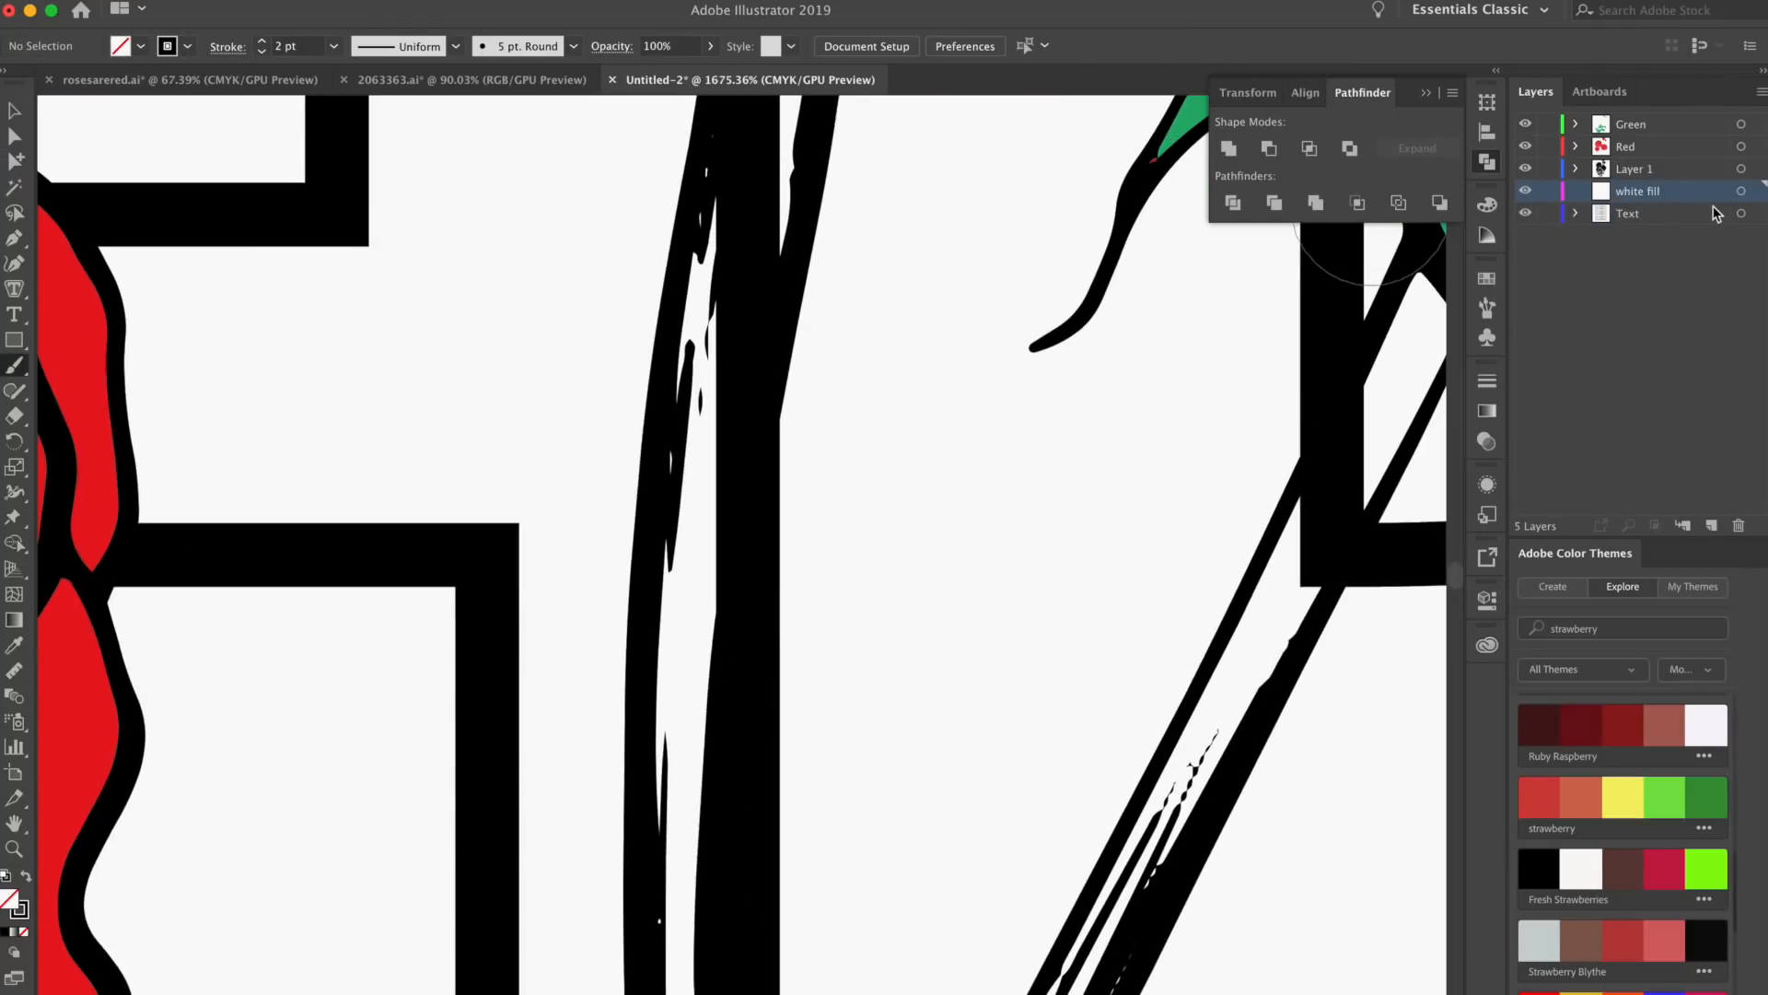
pyautogui.click(182, 50)
pyautogui.click(38, 83)
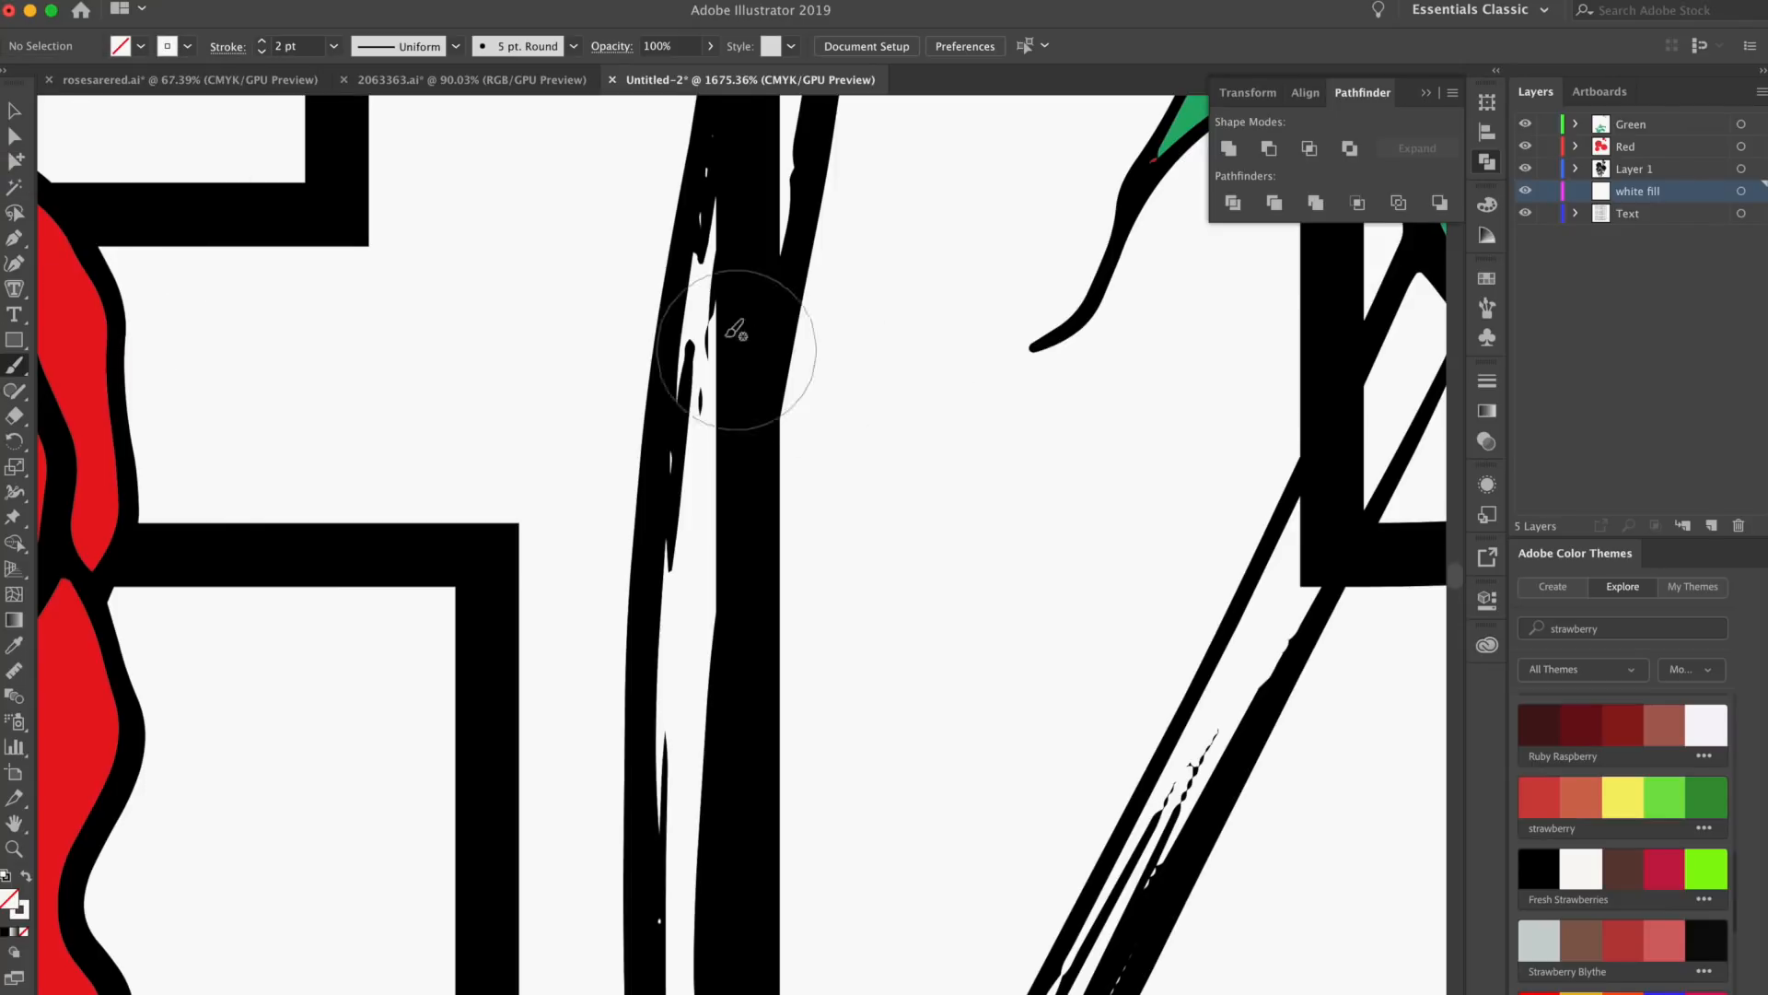
pyautogui.moveTo(730, 257); pyautogui.dragTo(646, 468)
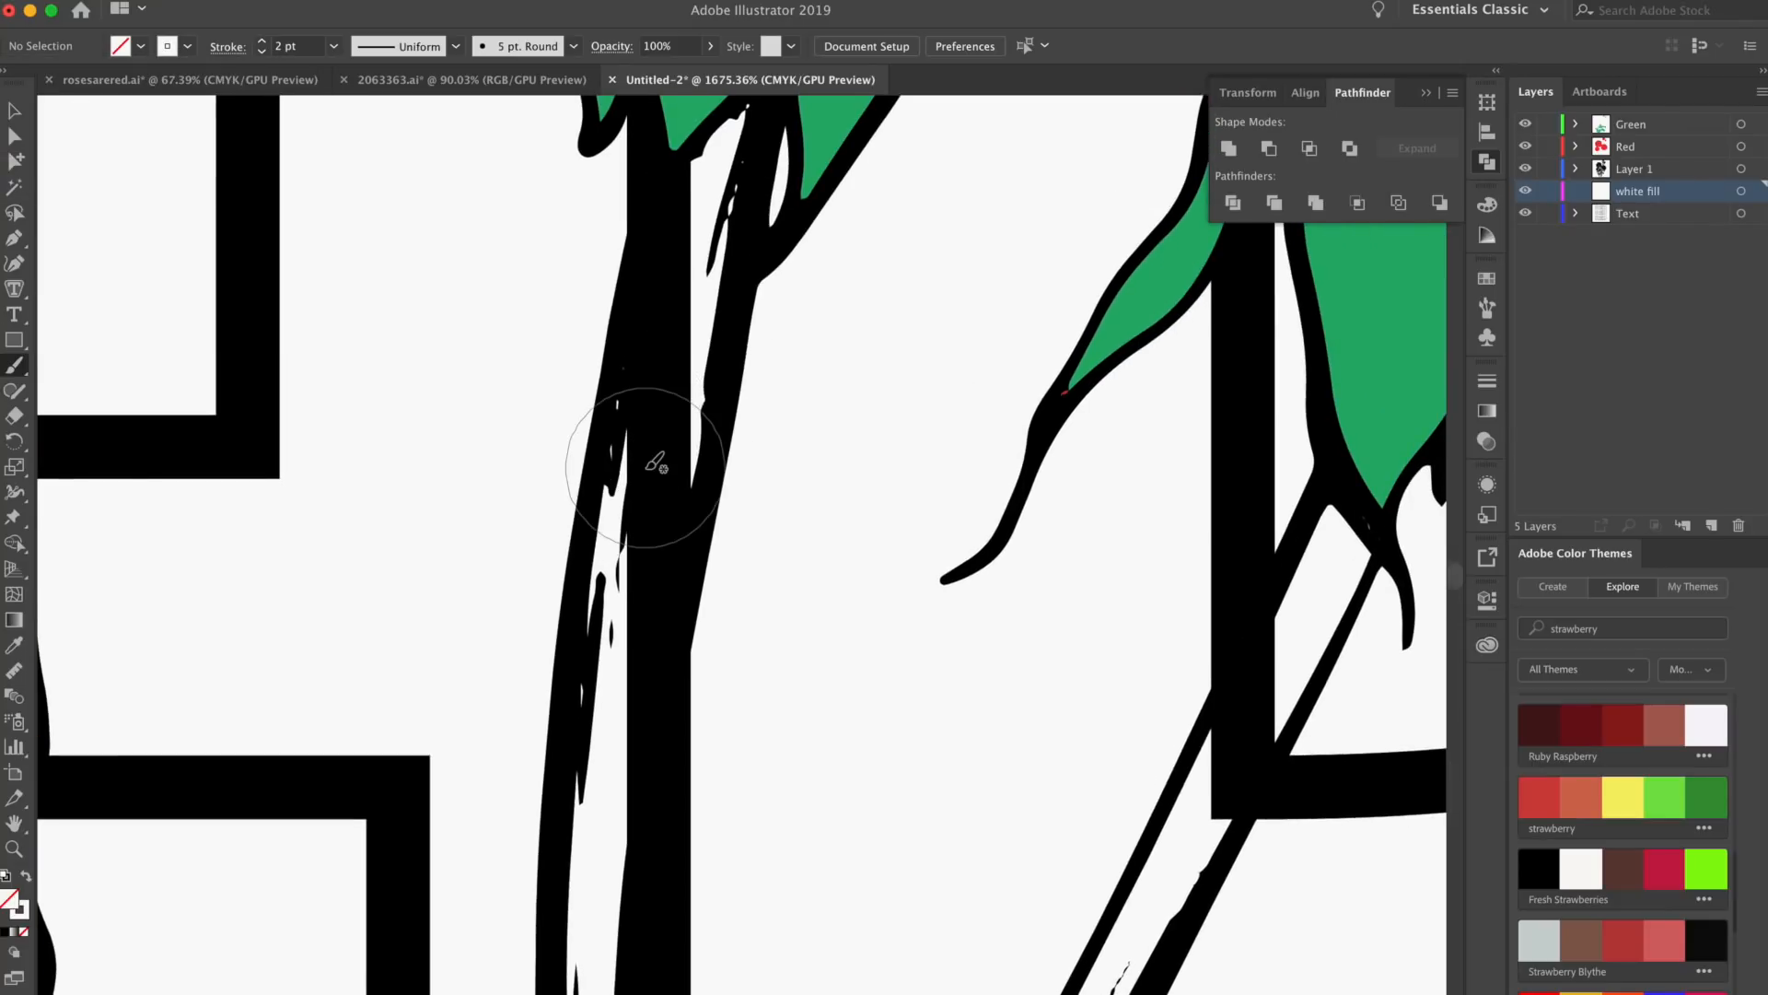
pyautogui.moveTo(645, 392); pyautogui.dragTo(698, 187)
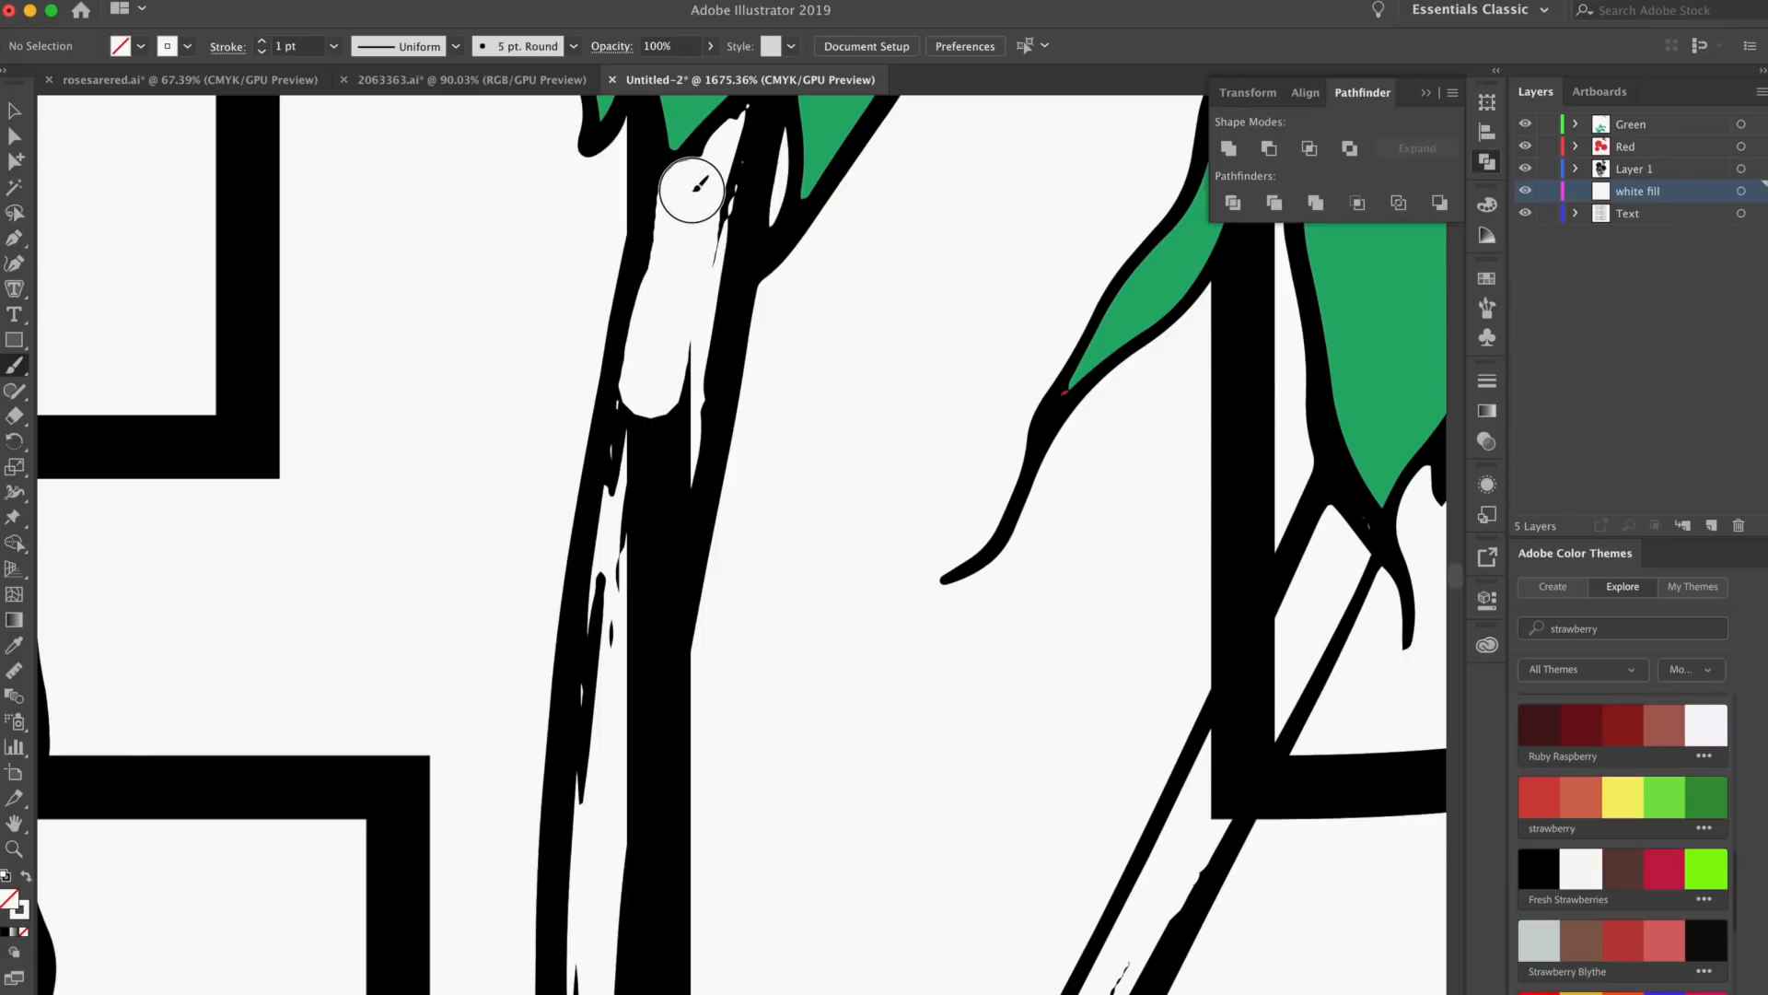
pyautogui.moveTo(679, 248)
pyautogui.mouseDown()
pyautogui.moveTo(659, 489)
pyautogui.moveTo(671, 268)
pyautogui.moveTo(632, 473)
pyautogui.moveTo(642, 525)
pyautogui.moveTo(658, 228)
pyautogui.moveTo(612, 485)
pyautogui.moveTo(624, 580)
pyautogui.moveTo(653, 383)
pyautogui.mouseUp()
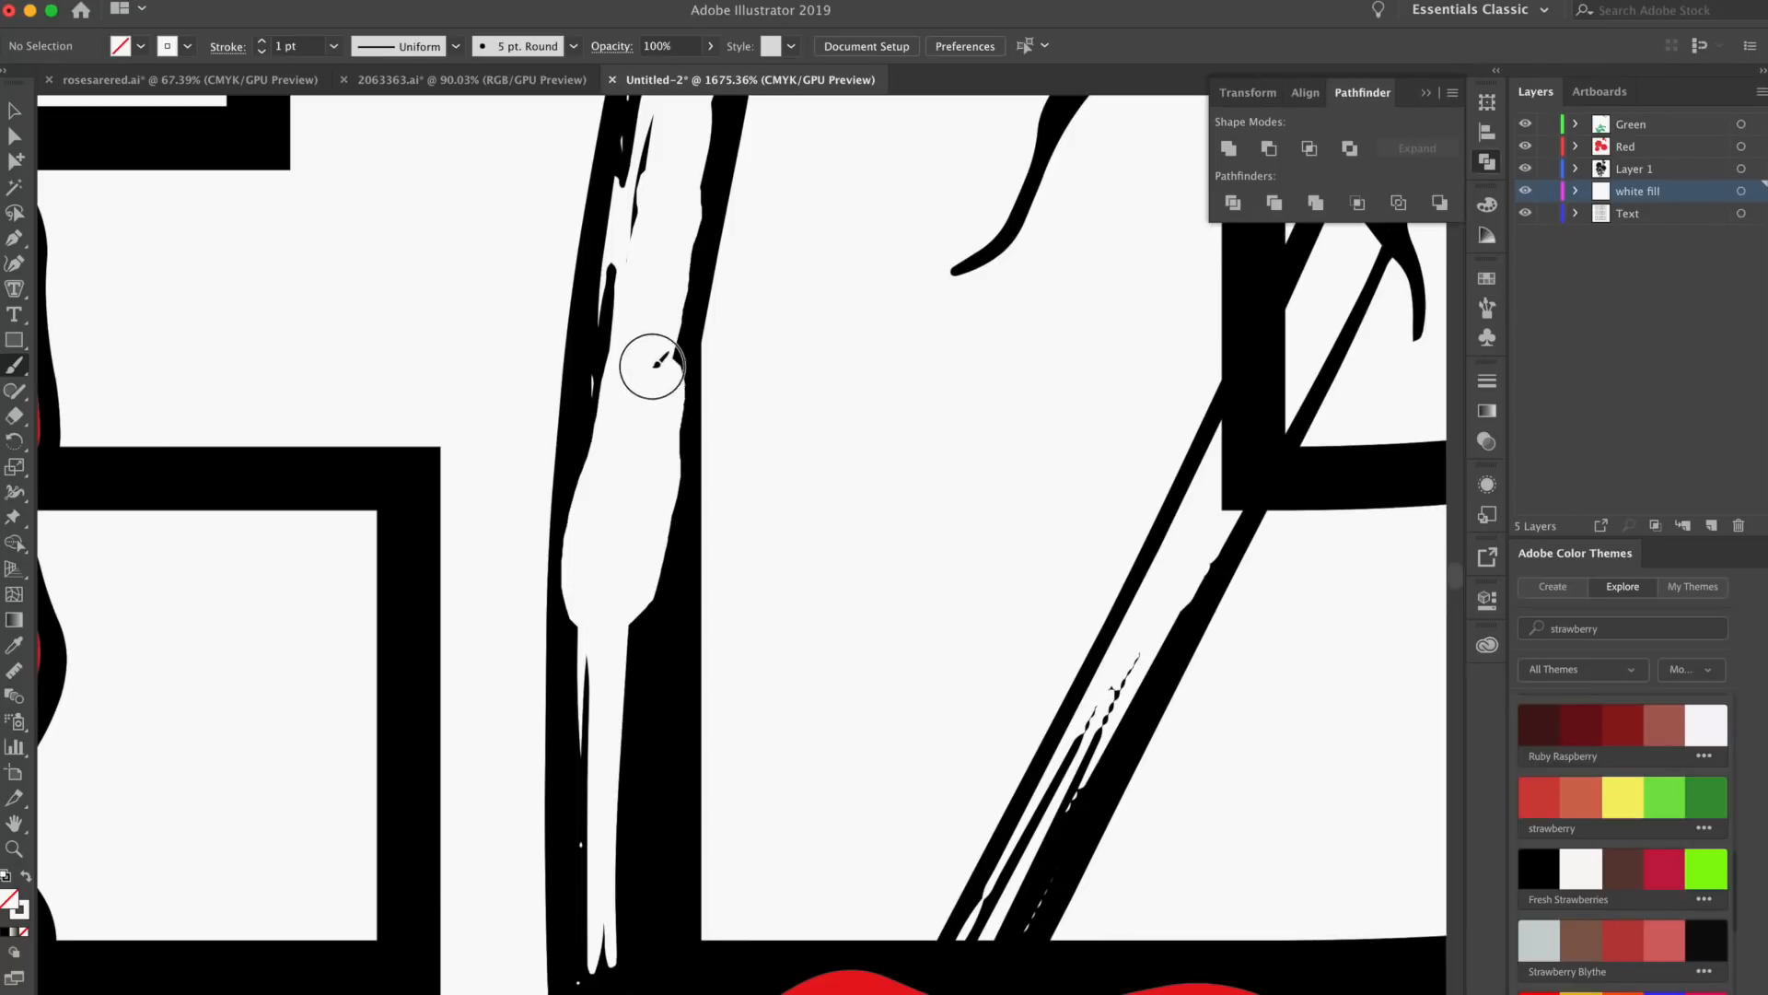
# Paint white inside the shorter bud's stem and the lower stems to hide the lettering behind them
pyautogui.scroll(-5, 653, 383)
pyautogui.moveTo(671, 333)
pyautogui.mouseDown()
pyautogui.moveTo(651, 395)
pyautogui.moveTo(672, 387)
pyautogui.moveTo(679, 306)
pyautogui.mouseUp()
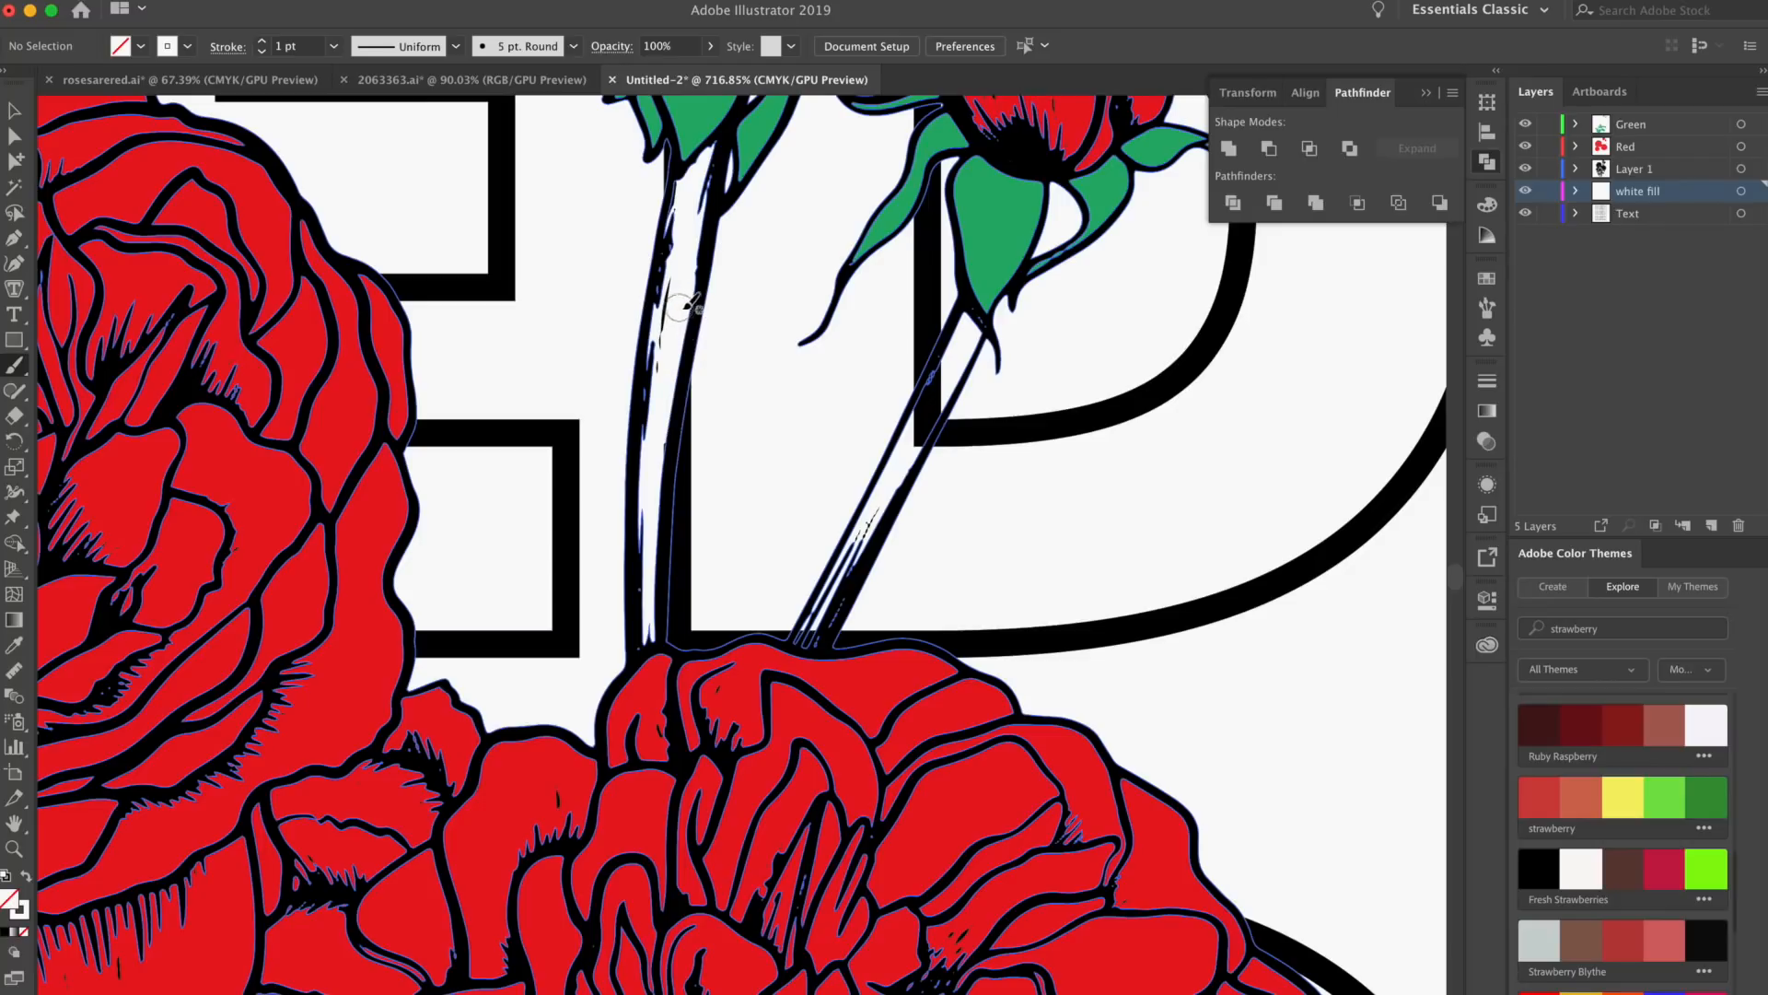
pyautogui.scroll(4, 963, 458)
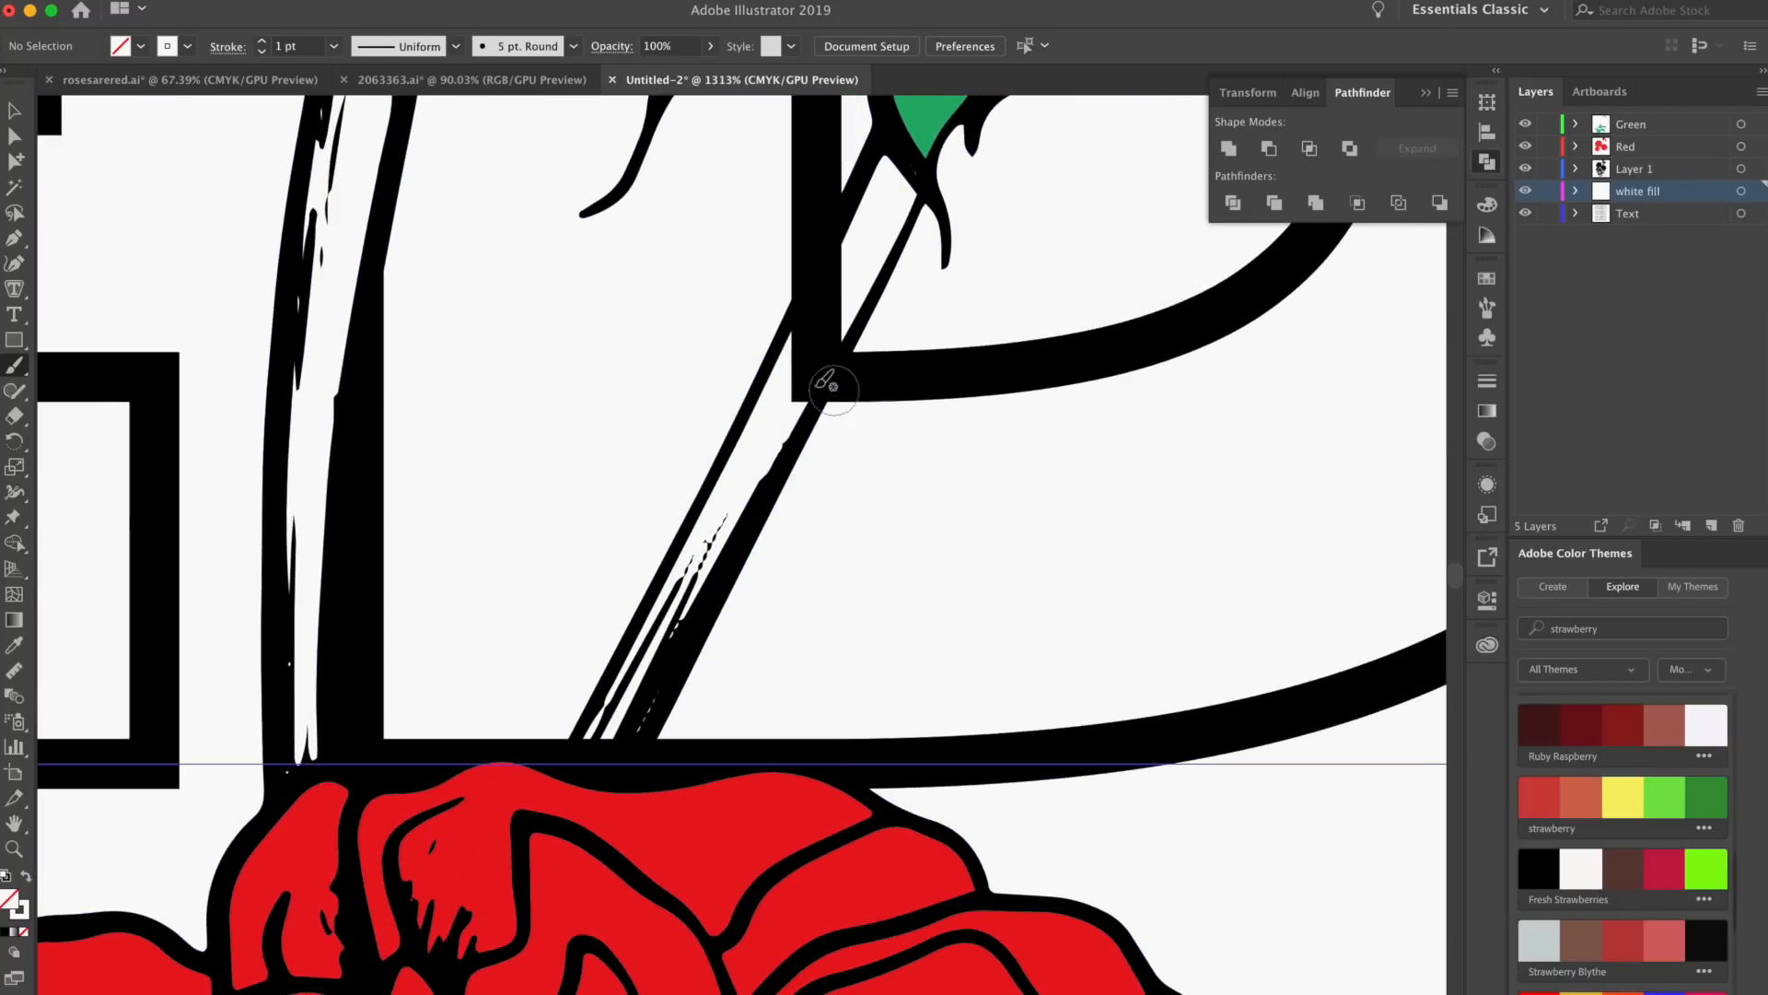
pyautogui.moveTo(798, 376)
pyautogui.mouseDown()
pyautogui.moveTo(875, 233)
pyautogui.moveTo(827, 331)
pyautogui.moveTo(809, 331)
pyautogui.moveTo(852, 270)
pyautogui.mouseUp()
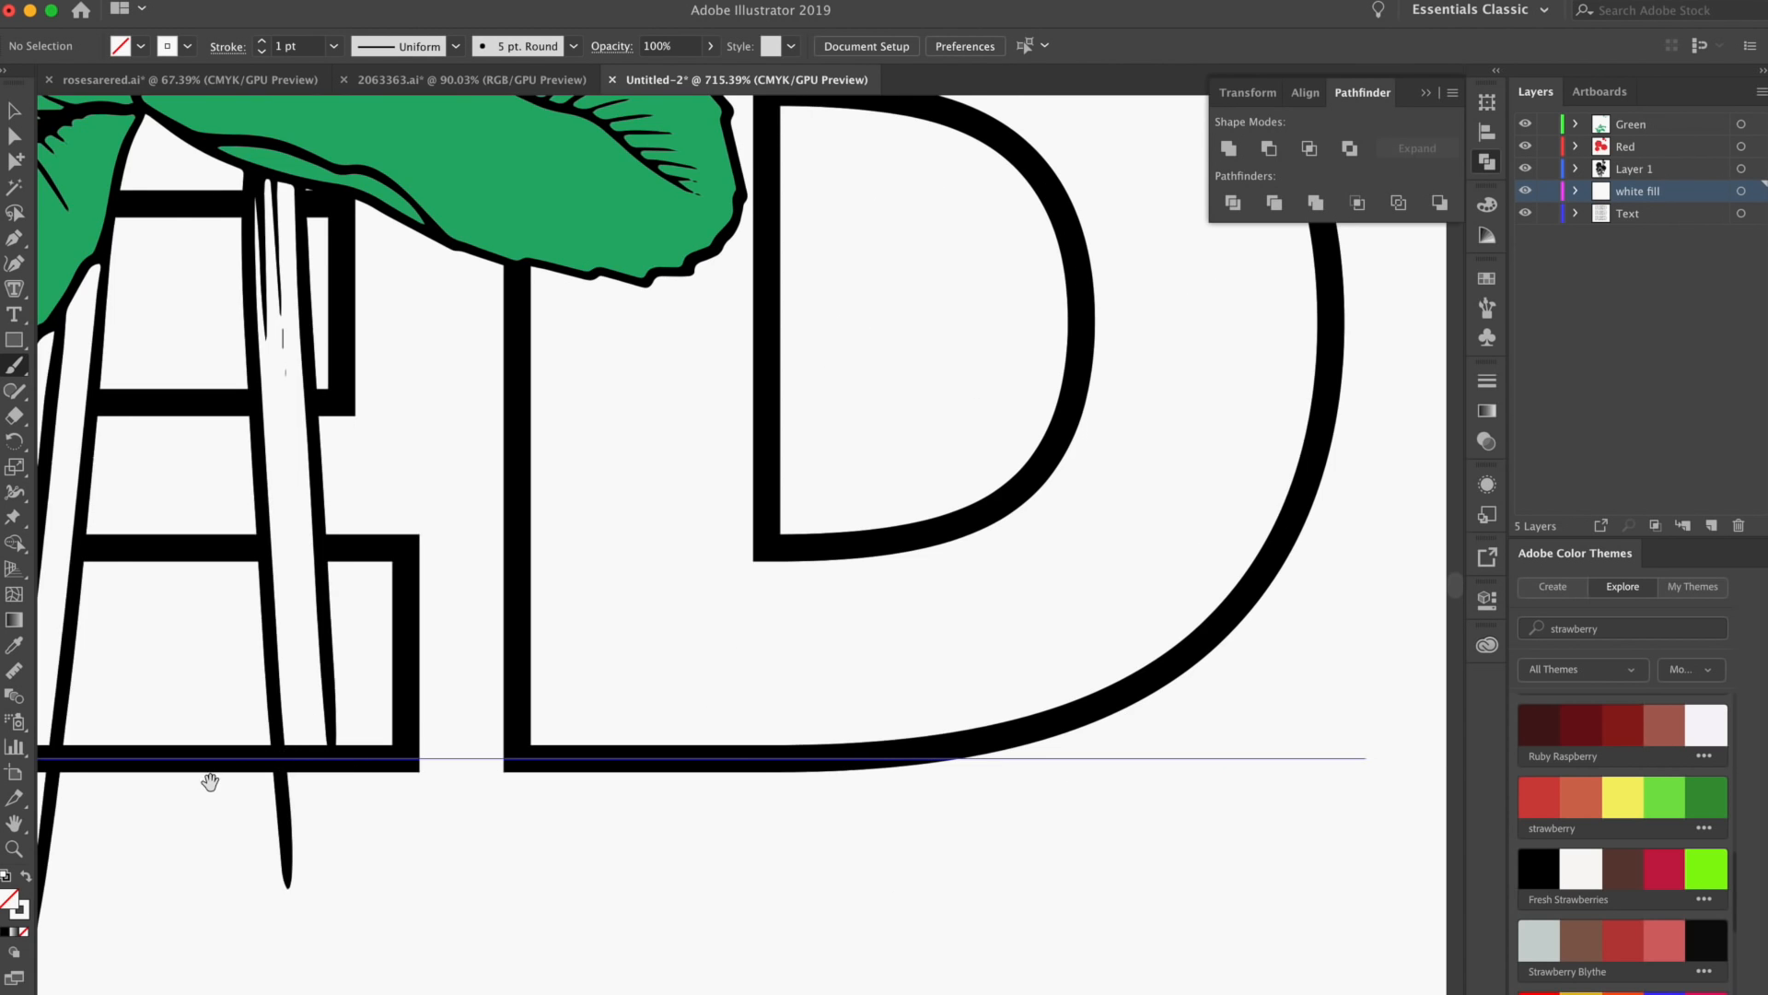
pyautogui.moveTo(210, 782); pyautogui.dragTo(409, 747)
pyautogui.moveTo(856, 320); pyautogui.dragTo(697, 898)
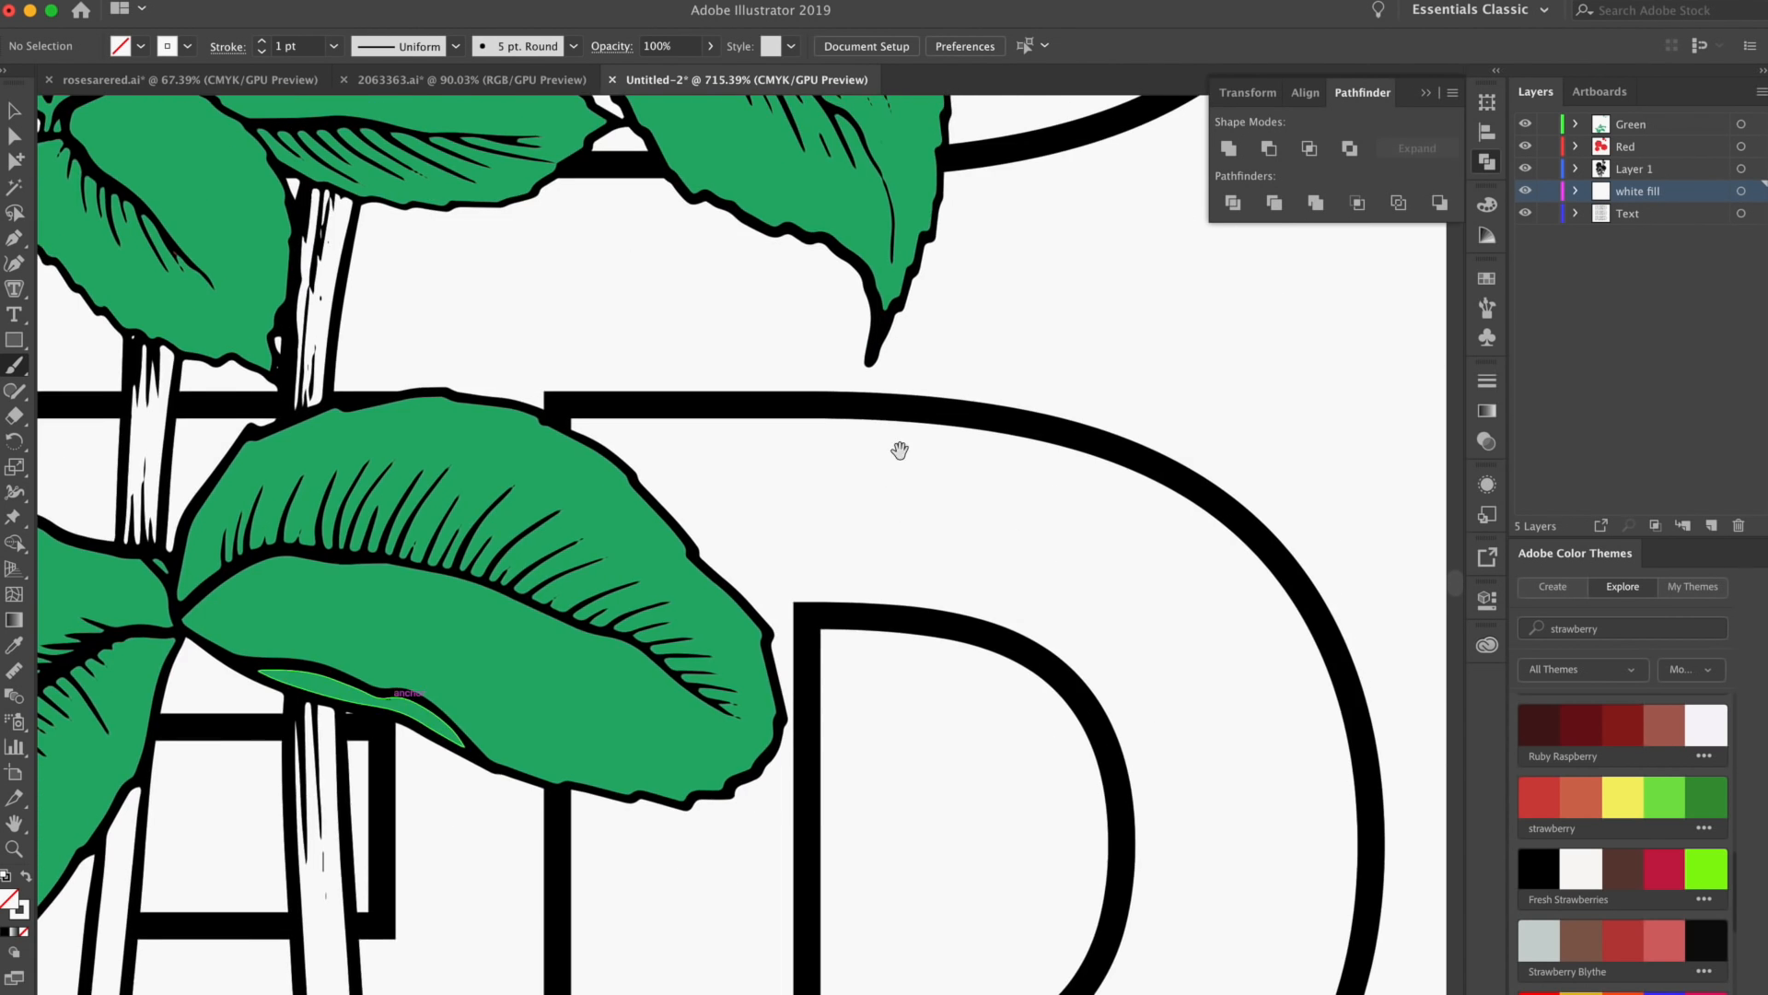
pyautogui.moveTo(880, 473); pyautogui.dragTo(671, 728)
pyautogui.scroll(-5, 809, 612)
pyautogui.scroll(2, 731, 513)
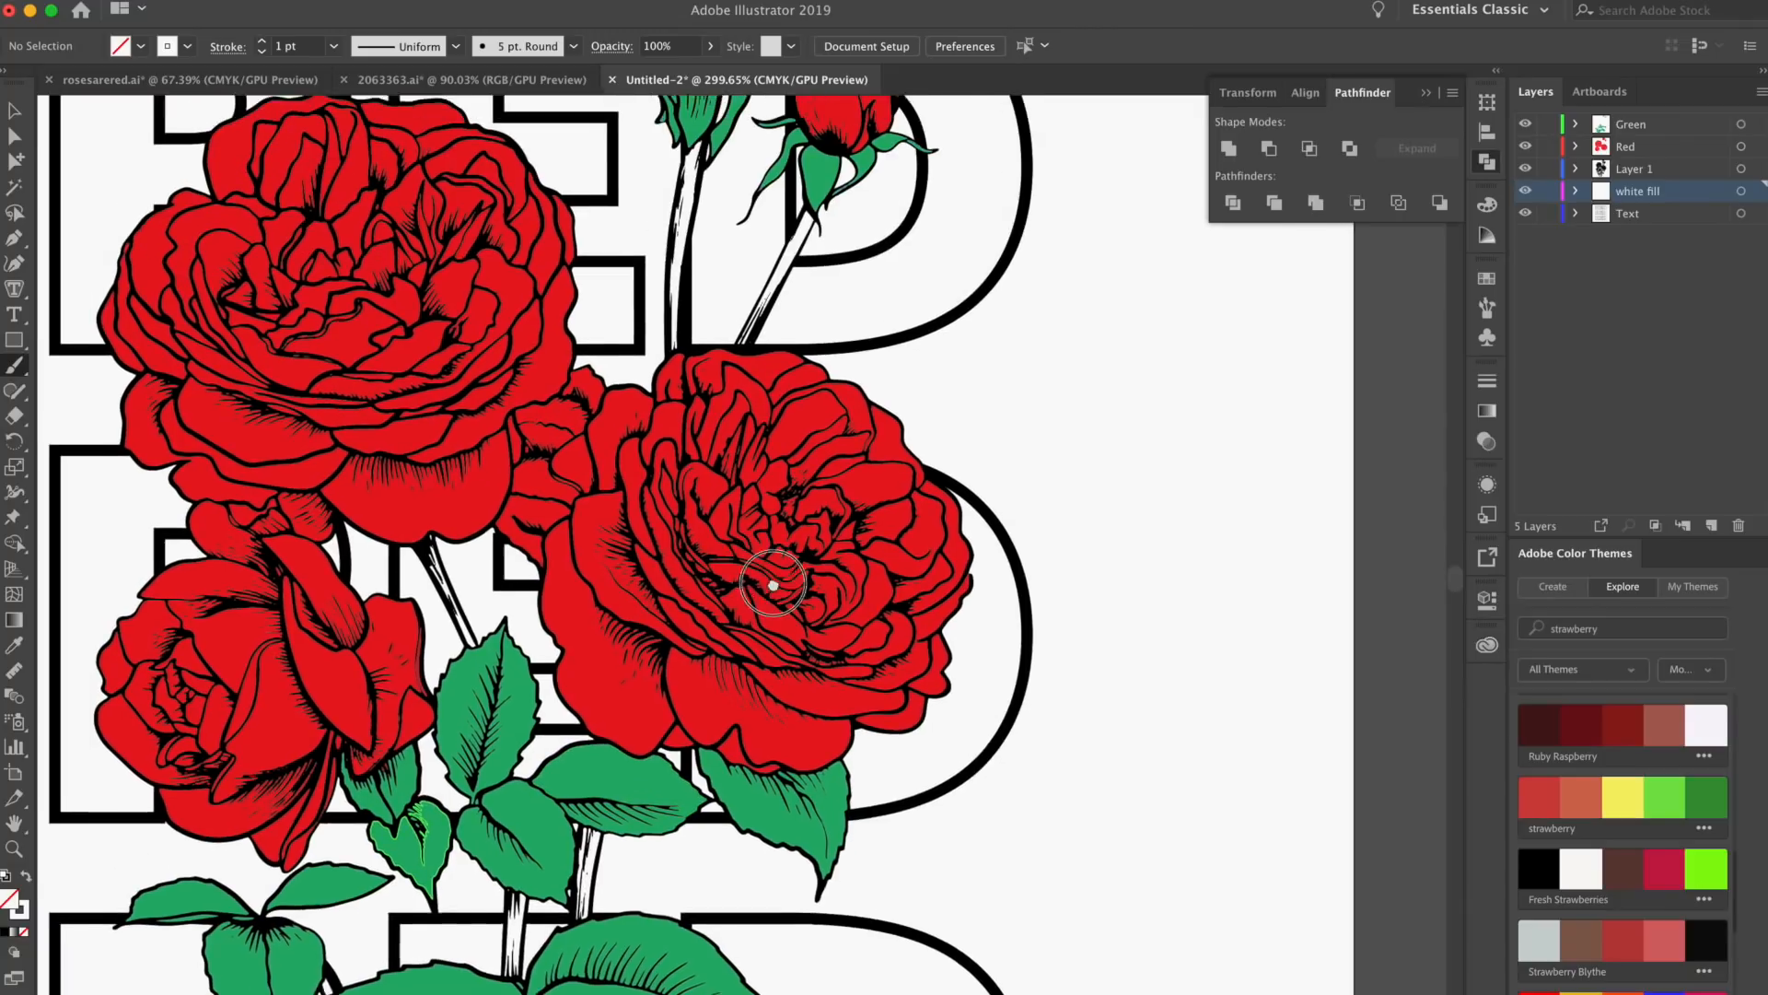
pyautogui.moveTo(634, 505)
pyautogui.mouseDown()
pyautogui.moveTo(906, 638)
pyautogui.moveTo(903, 379)
pyautogui.mouseUp()
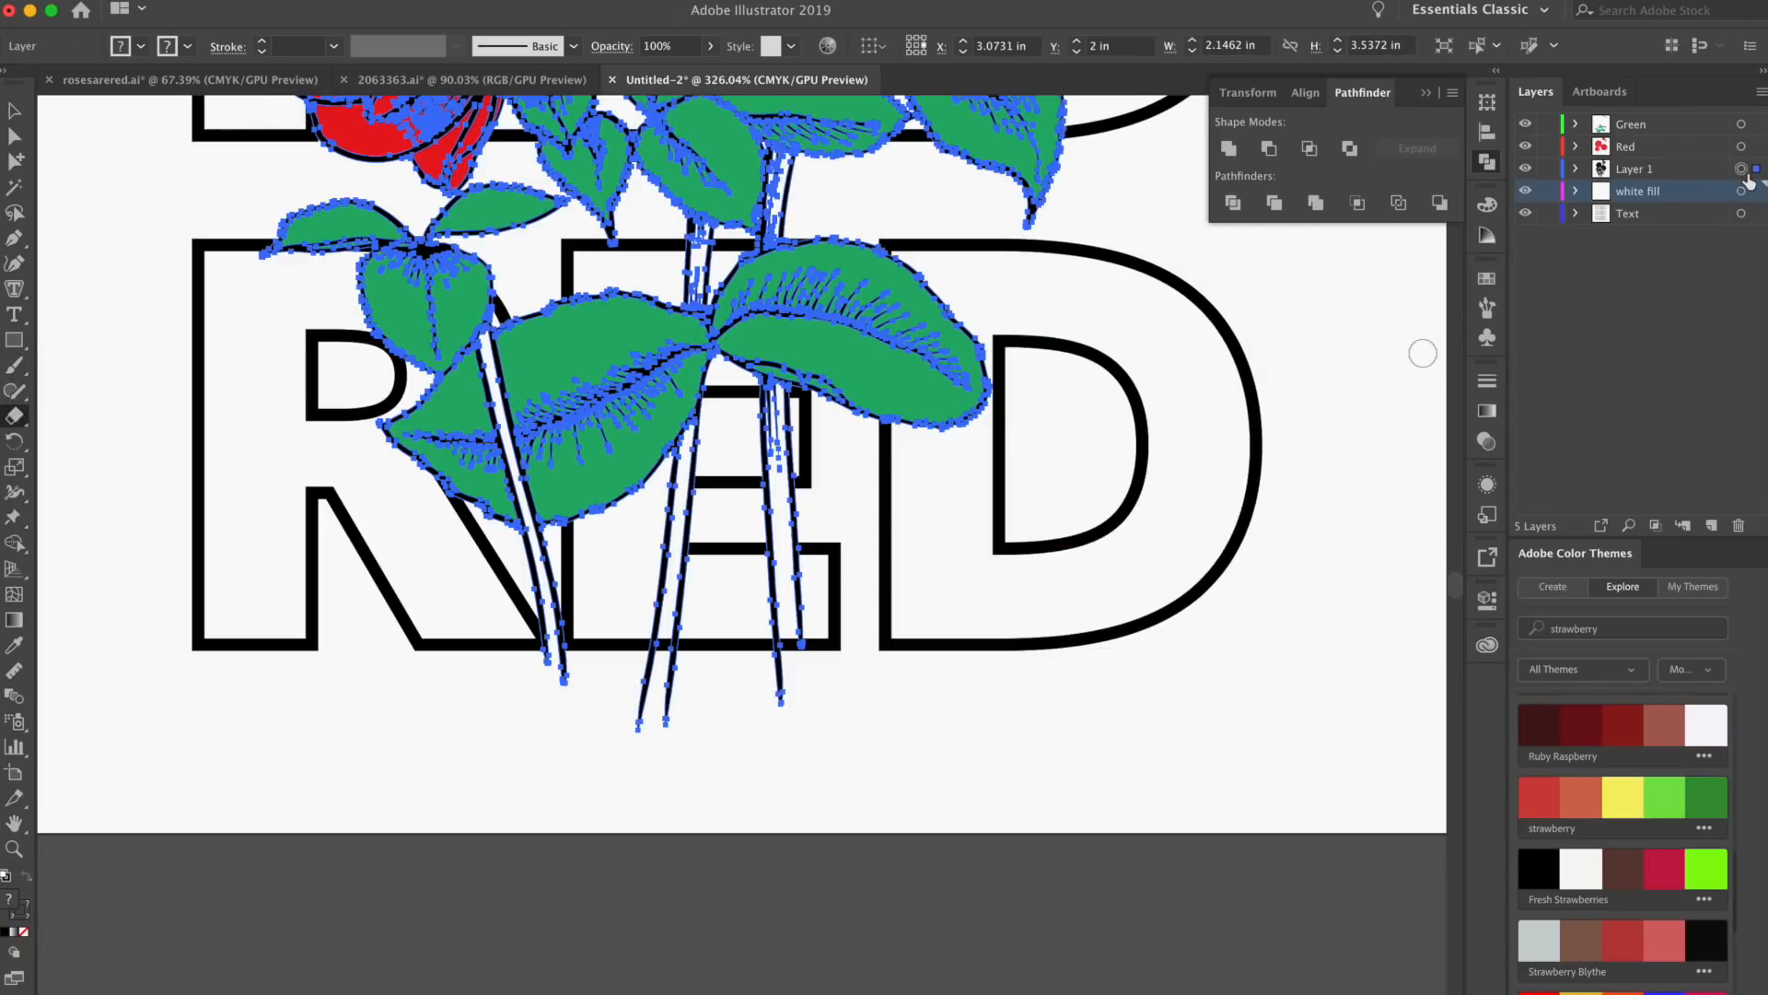
# Rename Layer 1 as Black and target all of its line art
pyautogui.doubleClick(1644, 169)
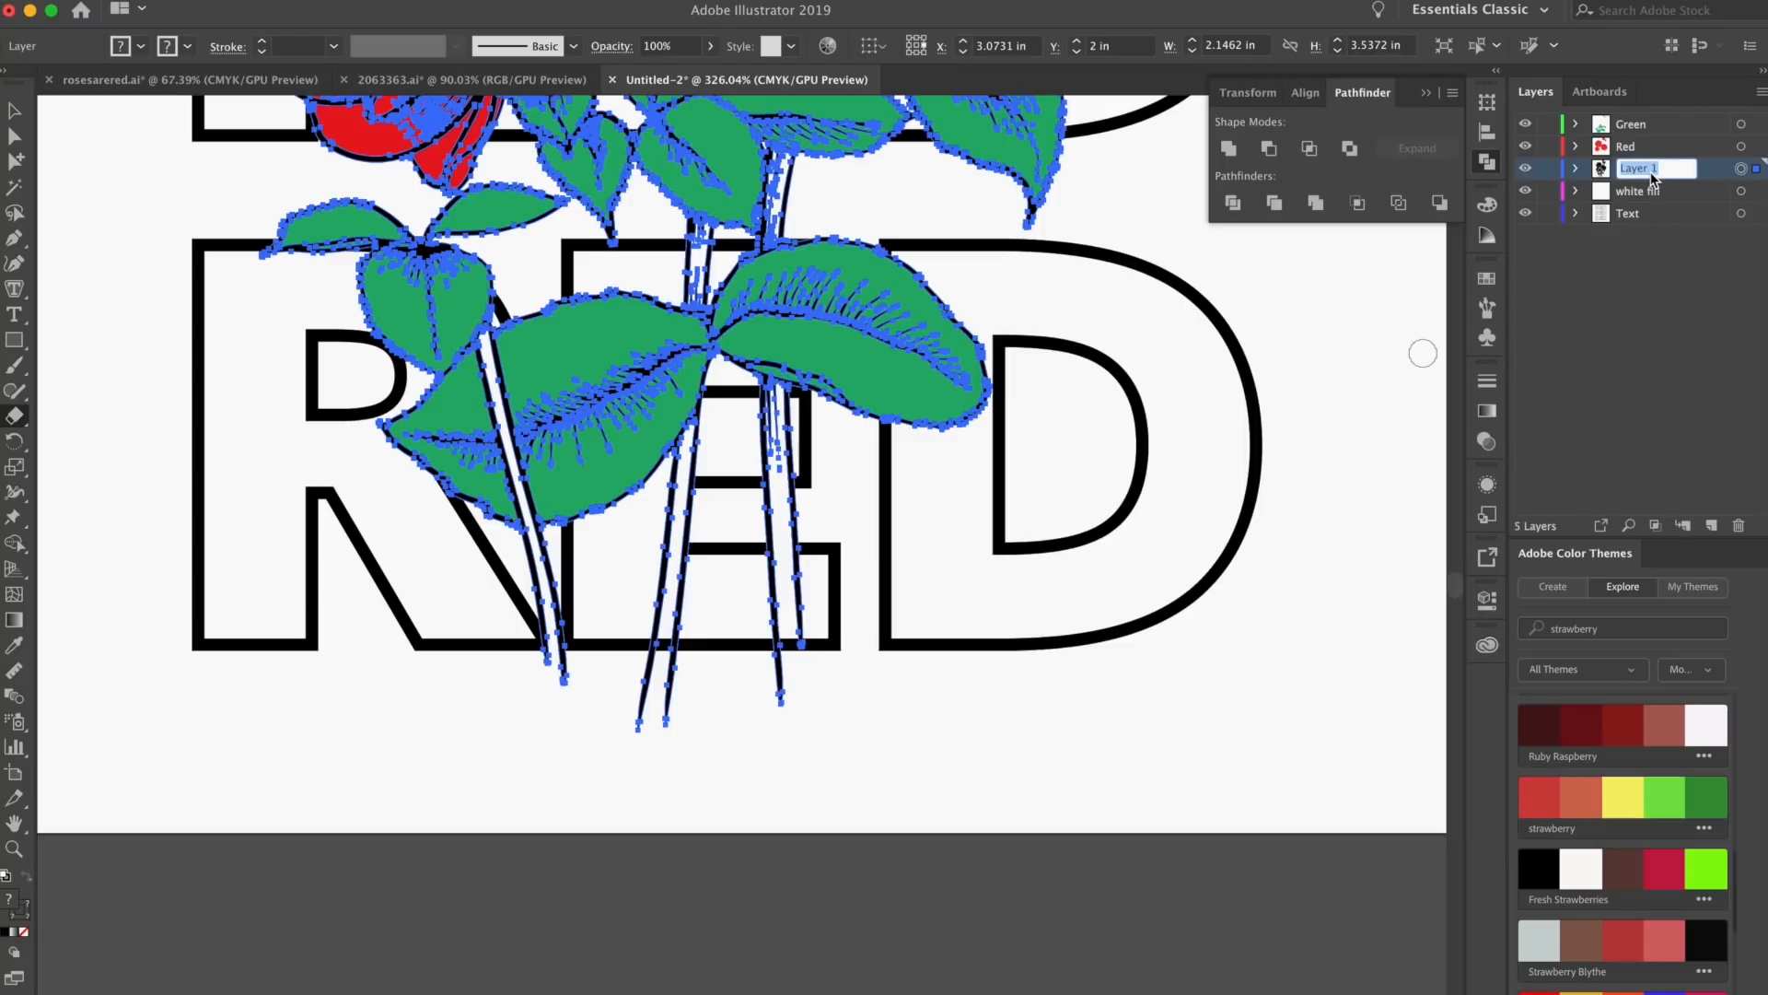
pyautogui.press('Return')
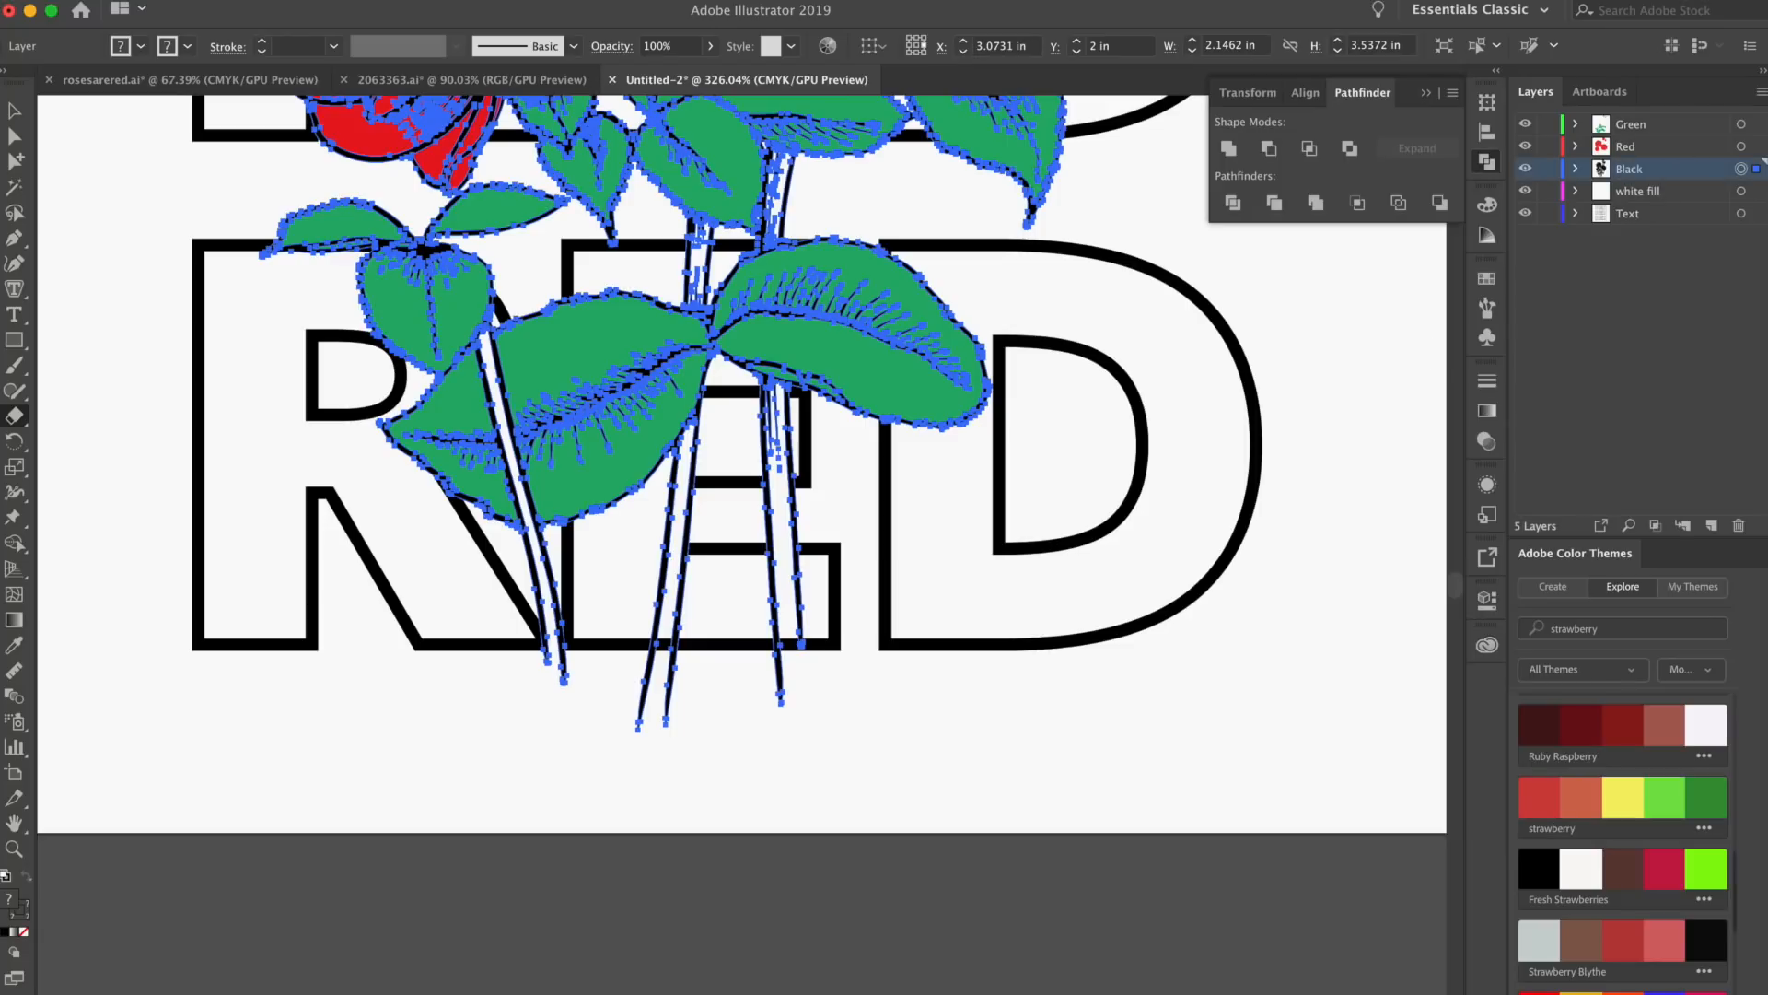
pyautogui.click(1741, 170)
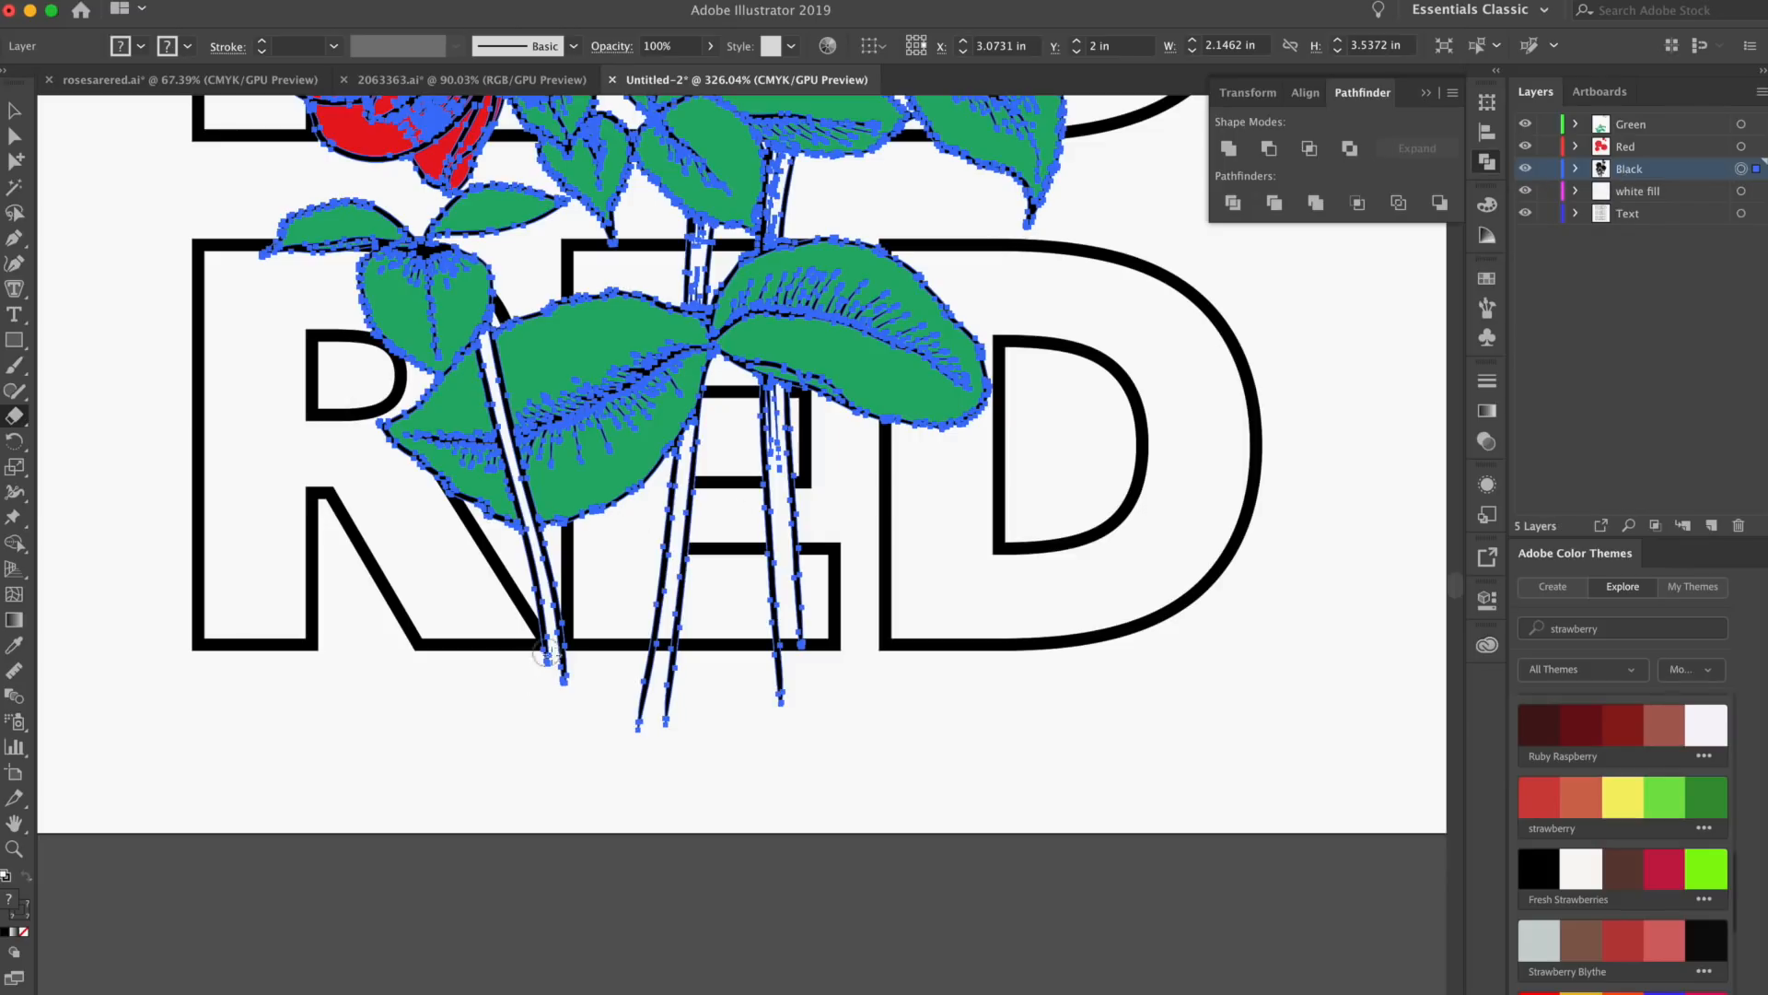
# Erase the stem ends of the line art that extend below the bottom RED's baseline
pyautogui.scroll(5, 598, 664)
pyautogui.moveTo(742, 664); pyautogui.dragTo(942, 667)
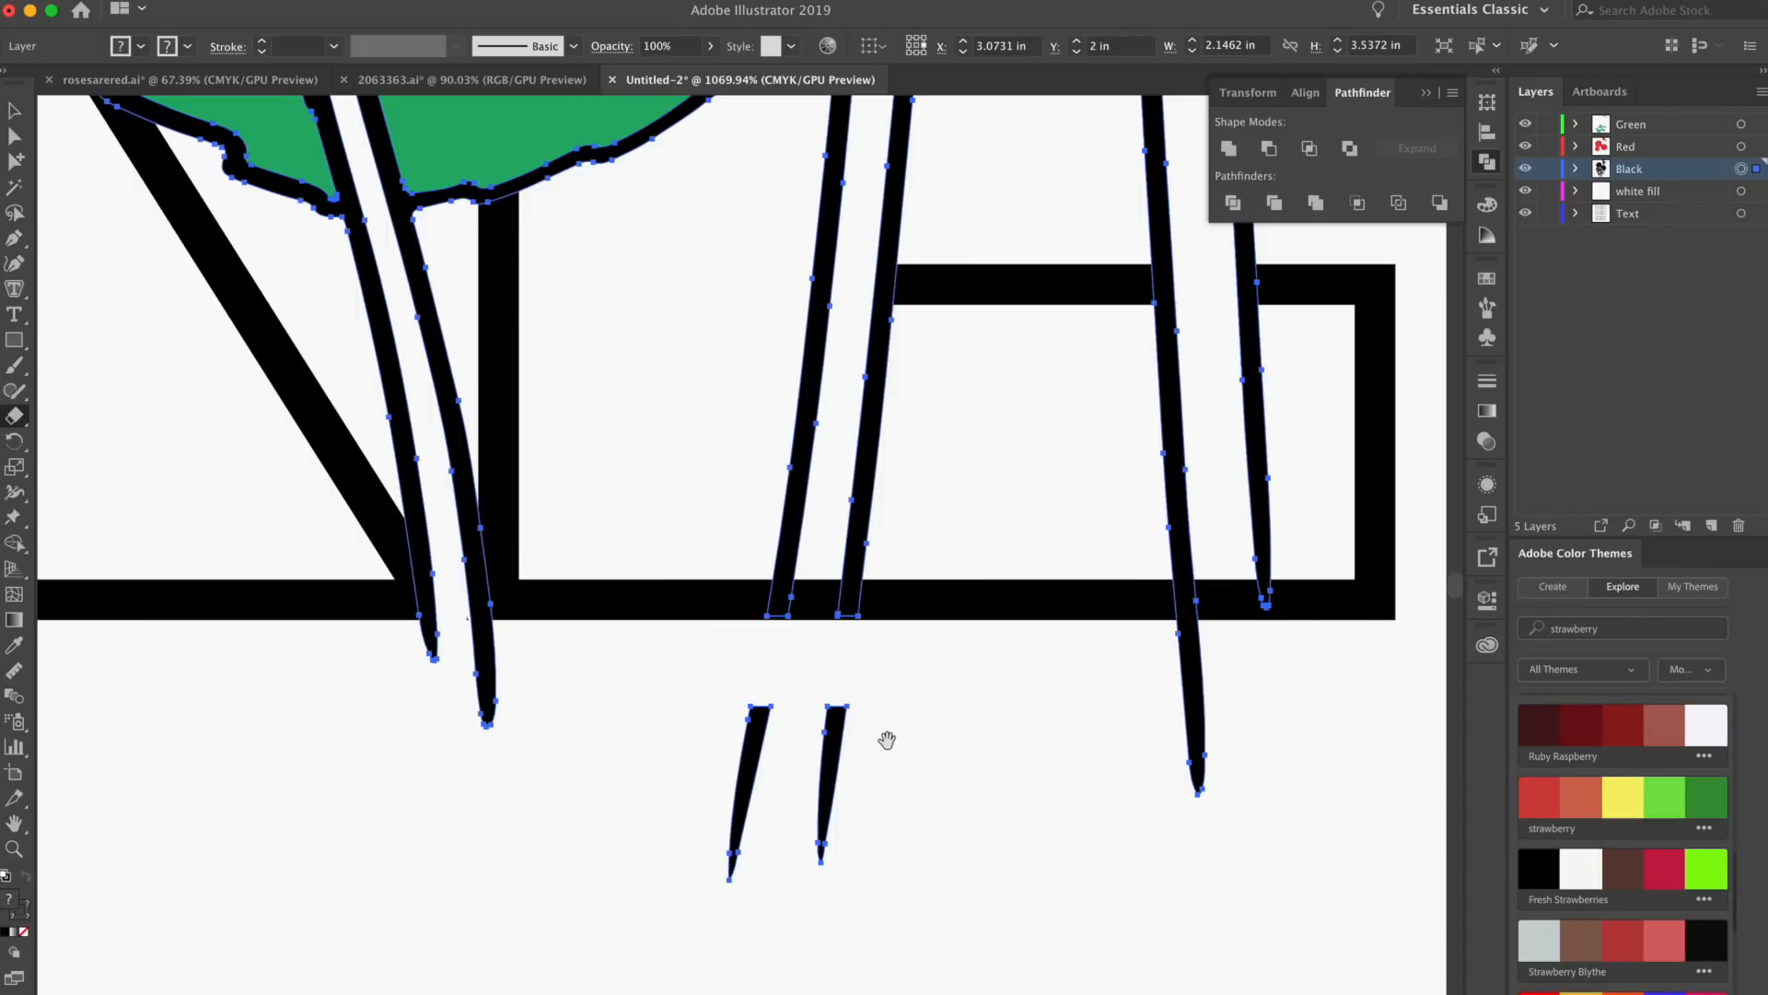
pyautogui.moveTo(887, 740); pyautogui.dragTo(790, 612)
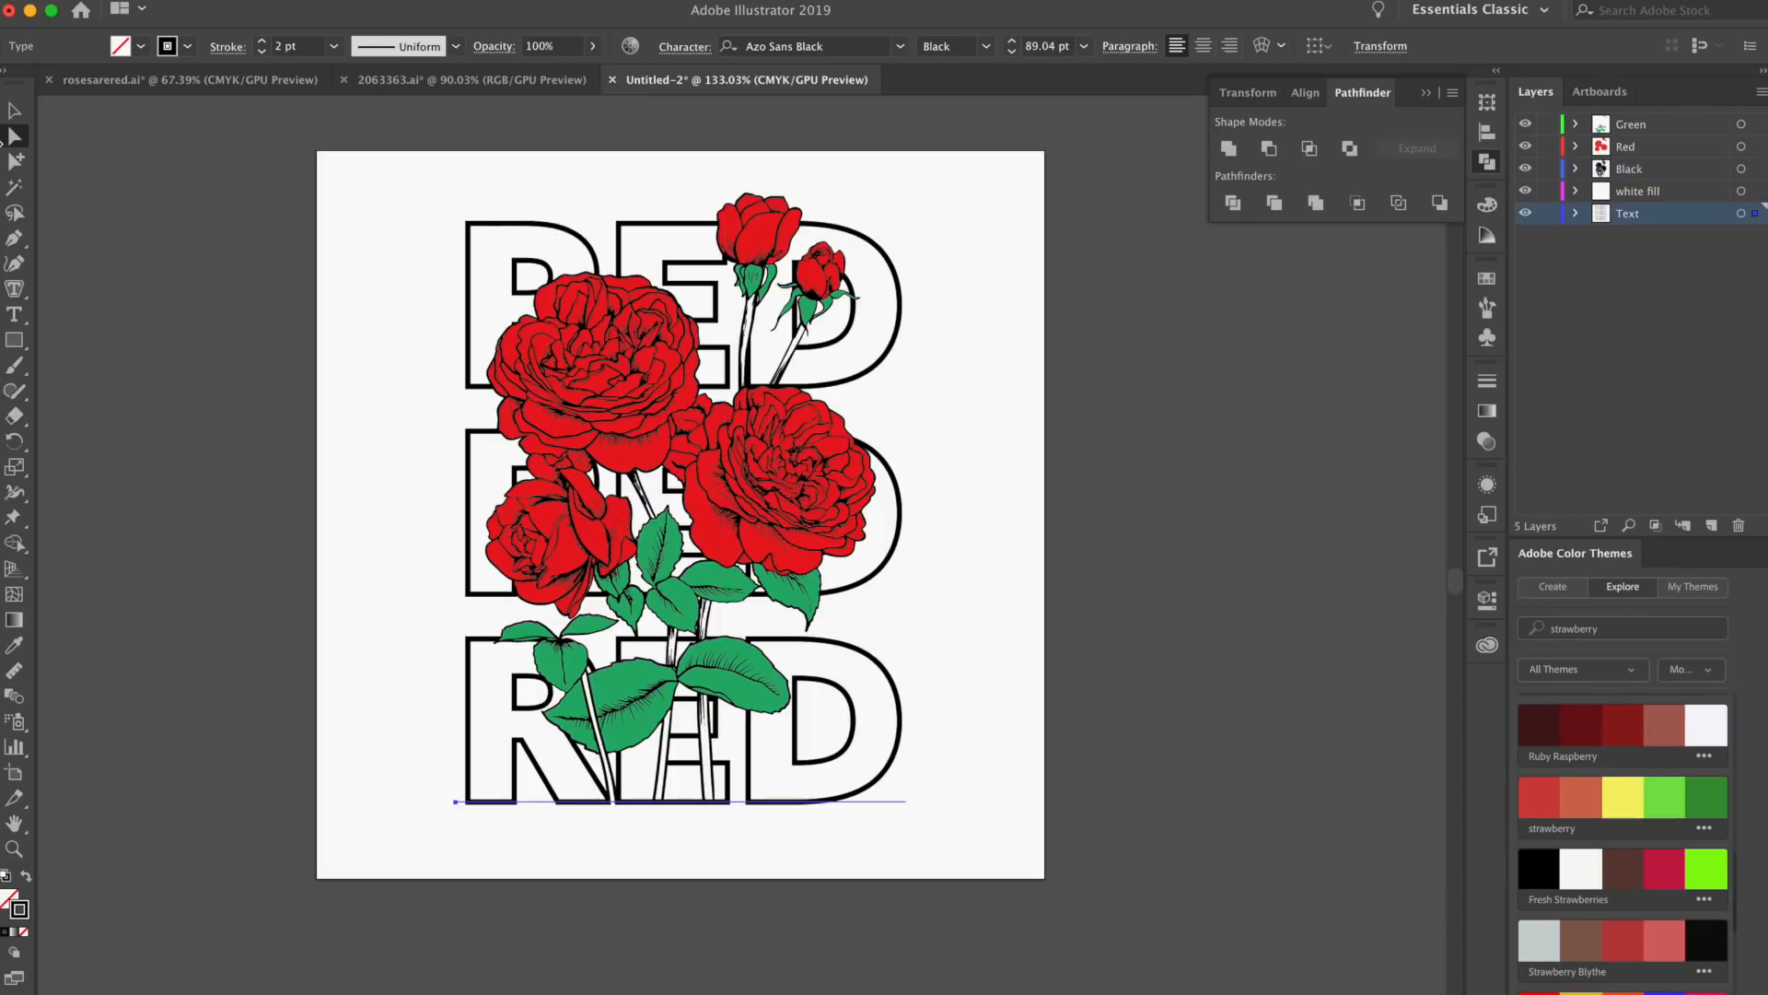
# Add the 12 pt Azo Sans Black heading "ROSES ARE" above the artwork and widen its letter spacing
pyautogui.click(17, 114)
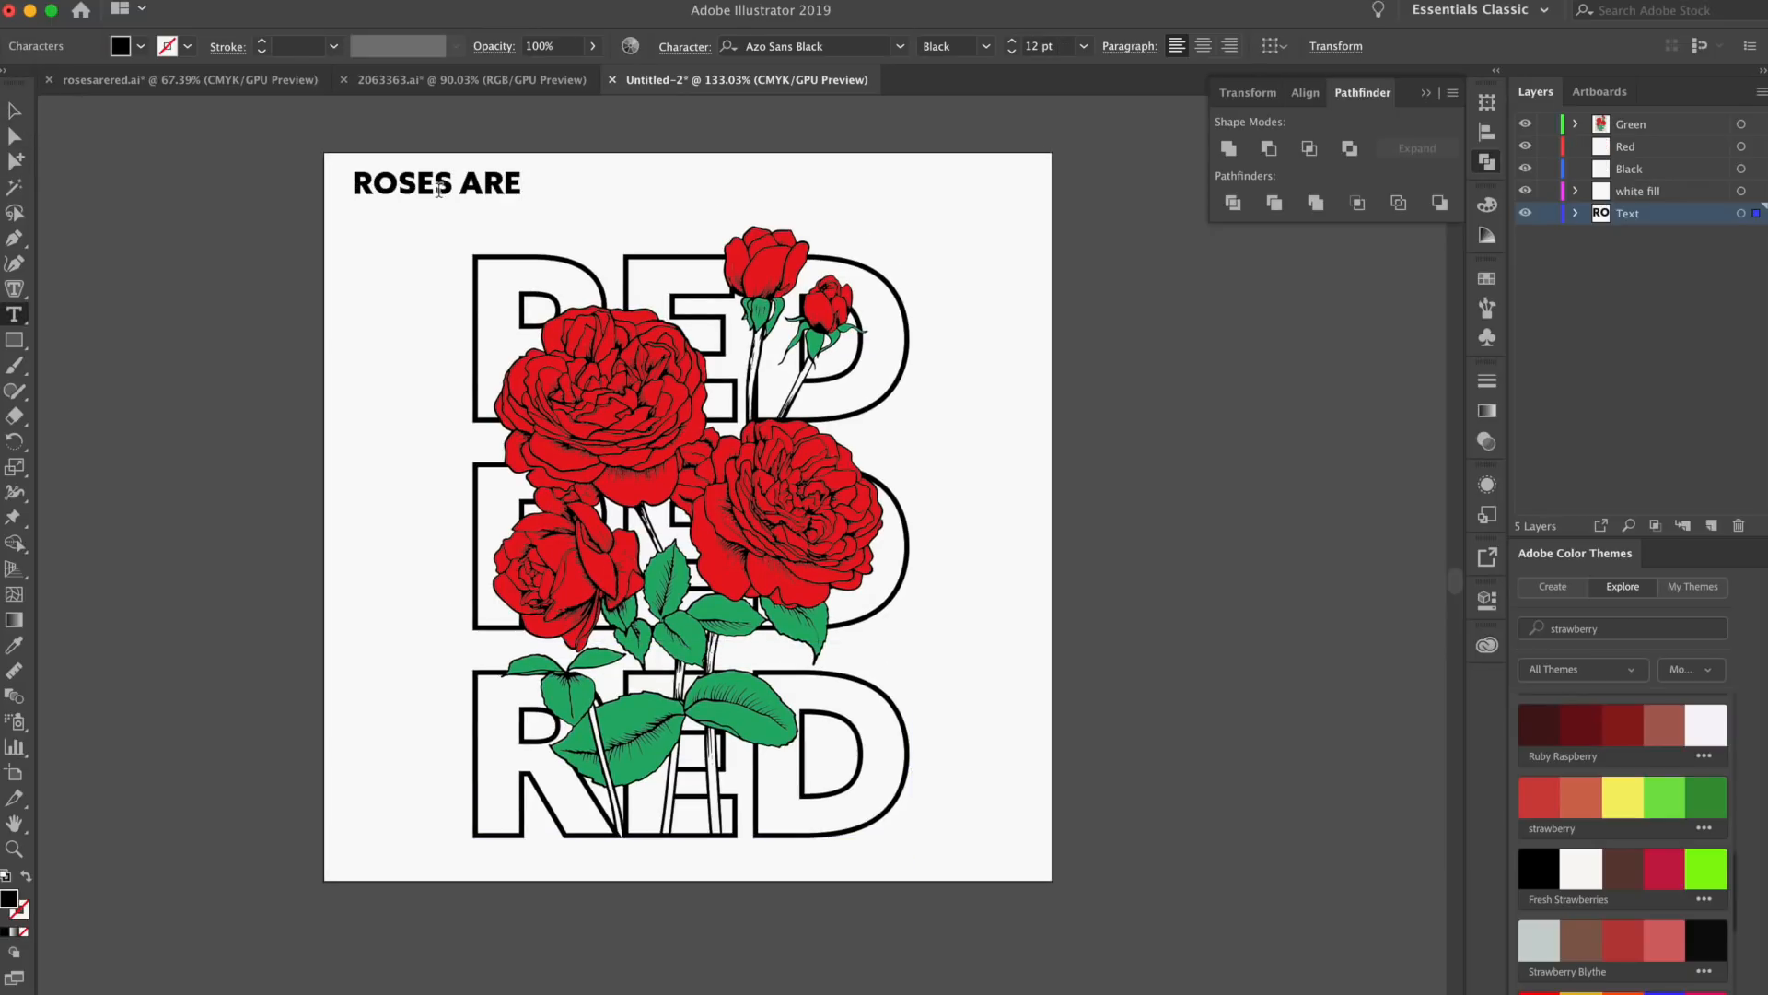
pyautogui.click(13, 110)
pyautogui.hotkey('alt', 'Right')
pyautogui.hotkey('alt', 'Right')
pyautogui.hotkey('alt', 'Right')
pyautogui.hotkey('alt', 'Right')
pyautogui.hotkey('alt', 'Right')
pyautogui.hotkey('alt', 'Right')
pyautogui.hotkey('alt', 'Right')
pyautogui.hotkey('alt', 'Right')
pyautogui.hotkey('alt', 'Right')
pyautogui.hotkey('alt', 'Right')
pyautogui.hotkey('alt', 'Right')
pyautogui.hotkey('alt', 'Right')
pyautogui.hotkey('alt', 'Right')
pyautogui.hotkey('alt', 'Right')
pyautogui.hotkey('alt', 'Right')
pyautogui.hotkey('alt', 'Right')
pyautogui.hotkey('alt', 'Right')
pyautogui.hotkey('alt', 'Right')
pyautogui.hotkey('alt', 'Right')
pyautogui.hotkey('alt', 'Right')
pyautogui.hotkey('alt', 'Right')
pyautogui.hotkey('alt', 'Right')
pyautogui.hotkey('alt', 'Right')
pyautogui.hotkey('alt', 'Right')
pyautogui.hotkey('alt', 'Right')
pyautogui.hotkey('alt', 'Right')
pyautogui.hotkey('alt', 'Right')
pyautogui.hotkey('alt', 'Right')
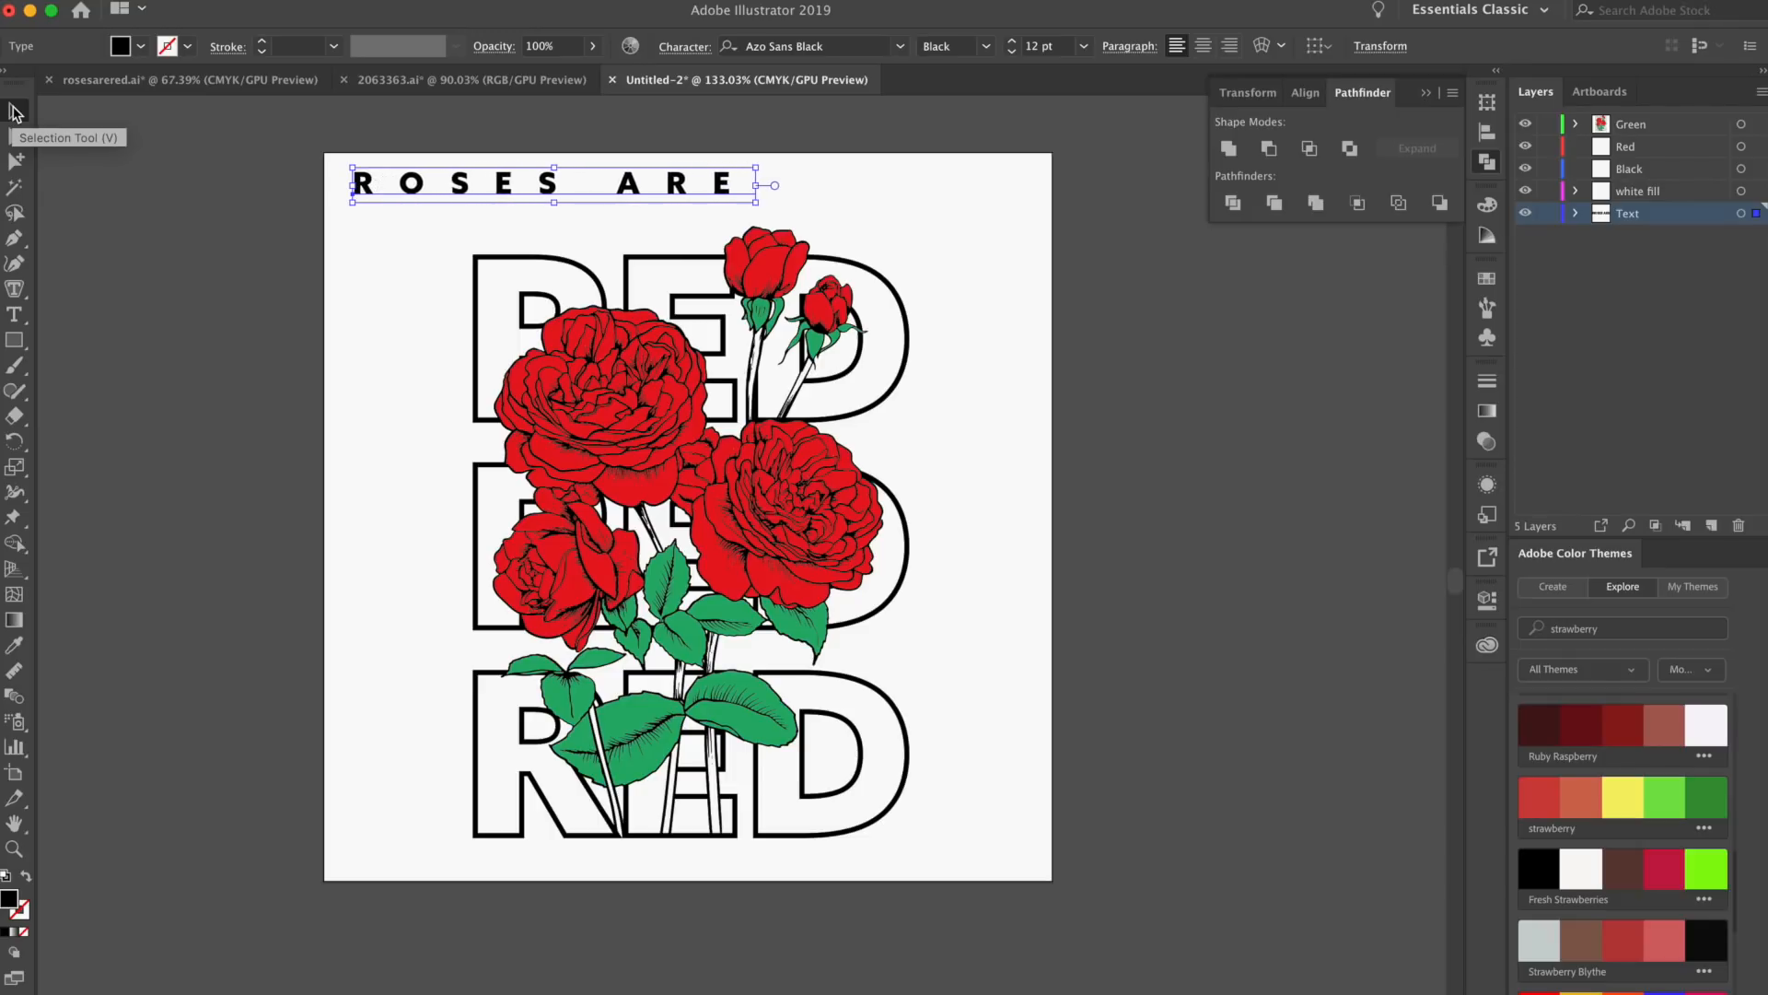
pyautogui.hotkey('alt', 'Right')
pyautogui.hotkey('alt', 'Right')
pyautogui.hotkey('alt', 'Right')
pyautogui.hotkey('alt', 'Right')
pyautogui.hotkey('alt', 'Right')
pyautogui.hotkey('alt', 'Right')
pyautogui.hotkey('alt', 'Right')
pyautogui.hotkey('alt', 'Right')
pyautogui.hotkey('alt', 'Right')
pyautogui.hotkey('alt', 'Right')
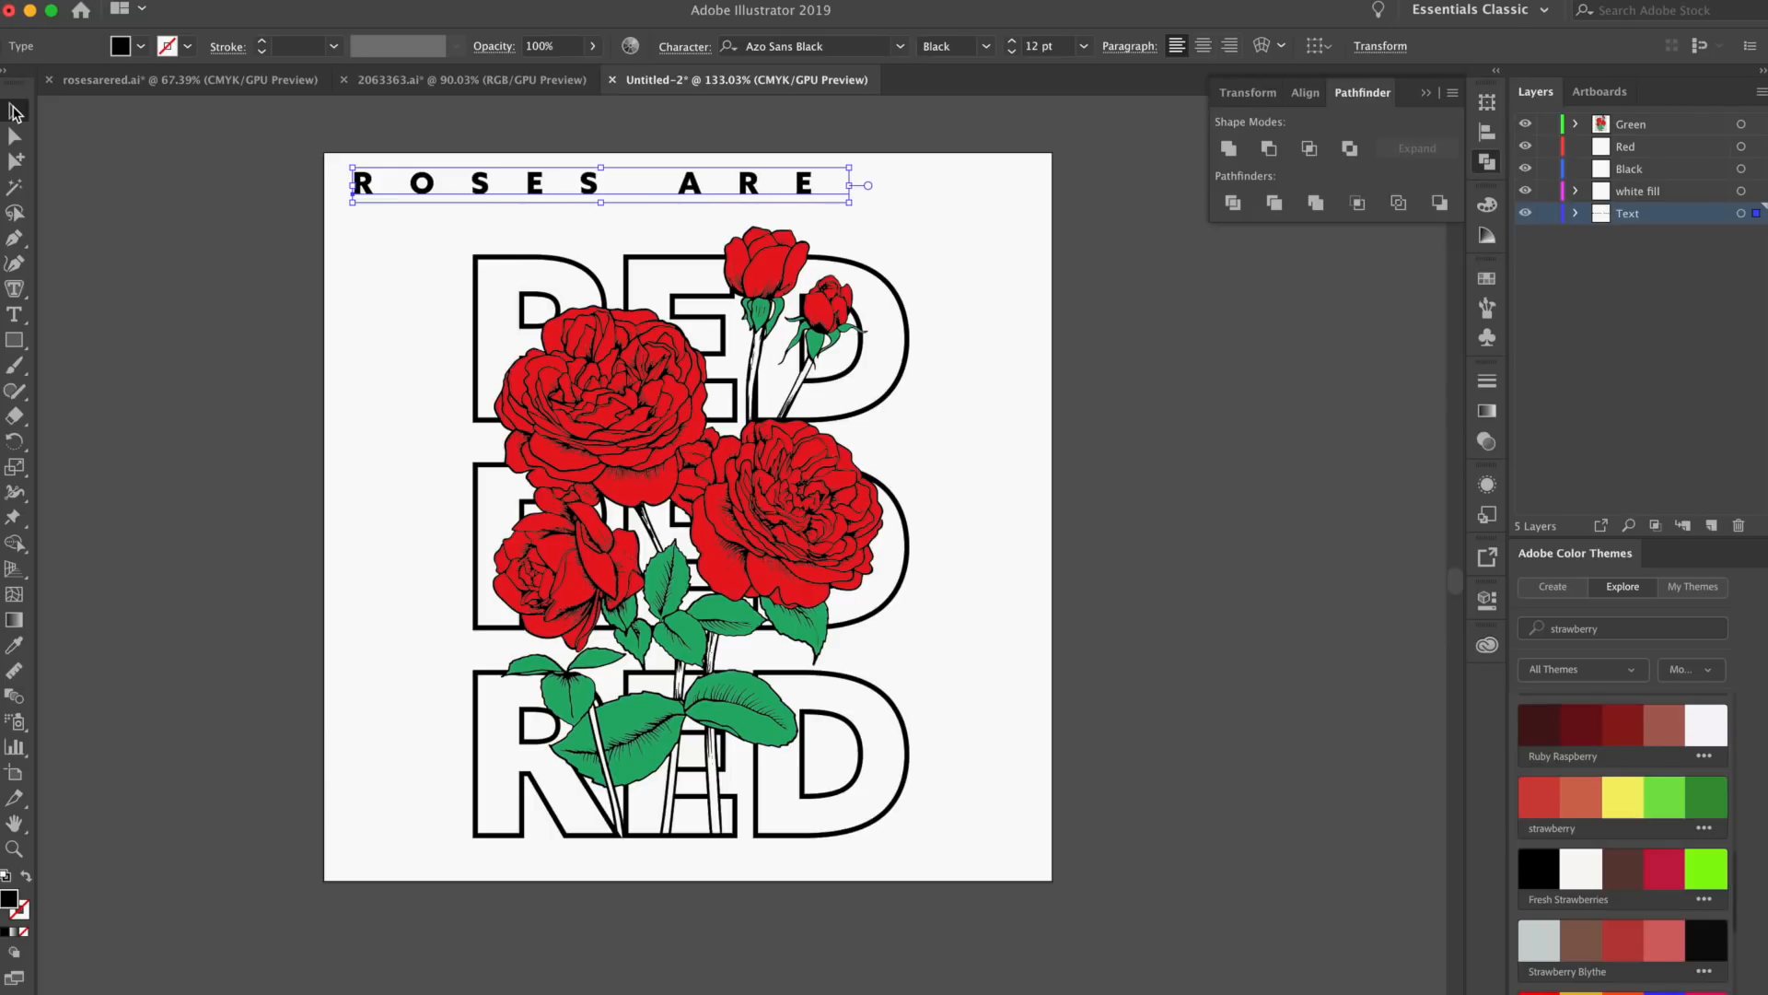
# Convert the ROSES ARE heading to outlines and scale it down, centered above the top RED
pyautogui.hotkey('ctrl', 'shift', 'o')
pyautogui.moveTo(815, 171); pyautogui.dragTo(723, 175)
pyautogui.click(939, 46)
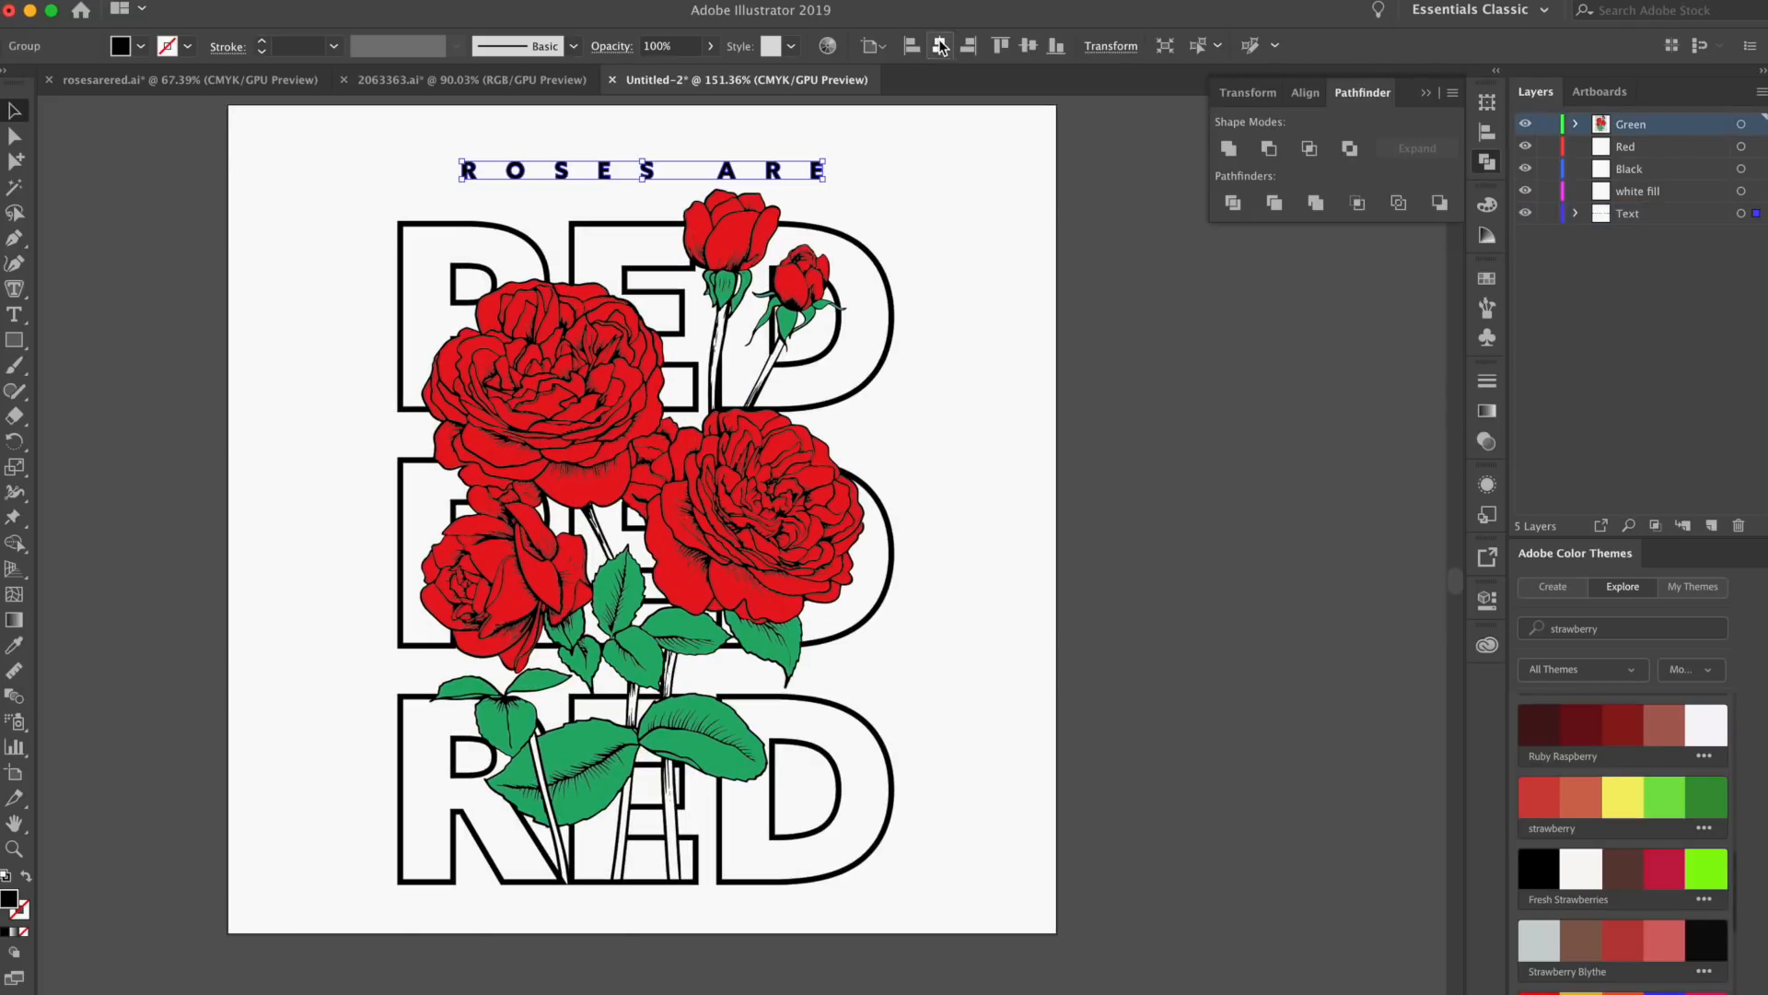
pyautogui.click(988, 201)
pyautogui.moveTo(1057, 252); pyautogui.dragTo(975, 259)
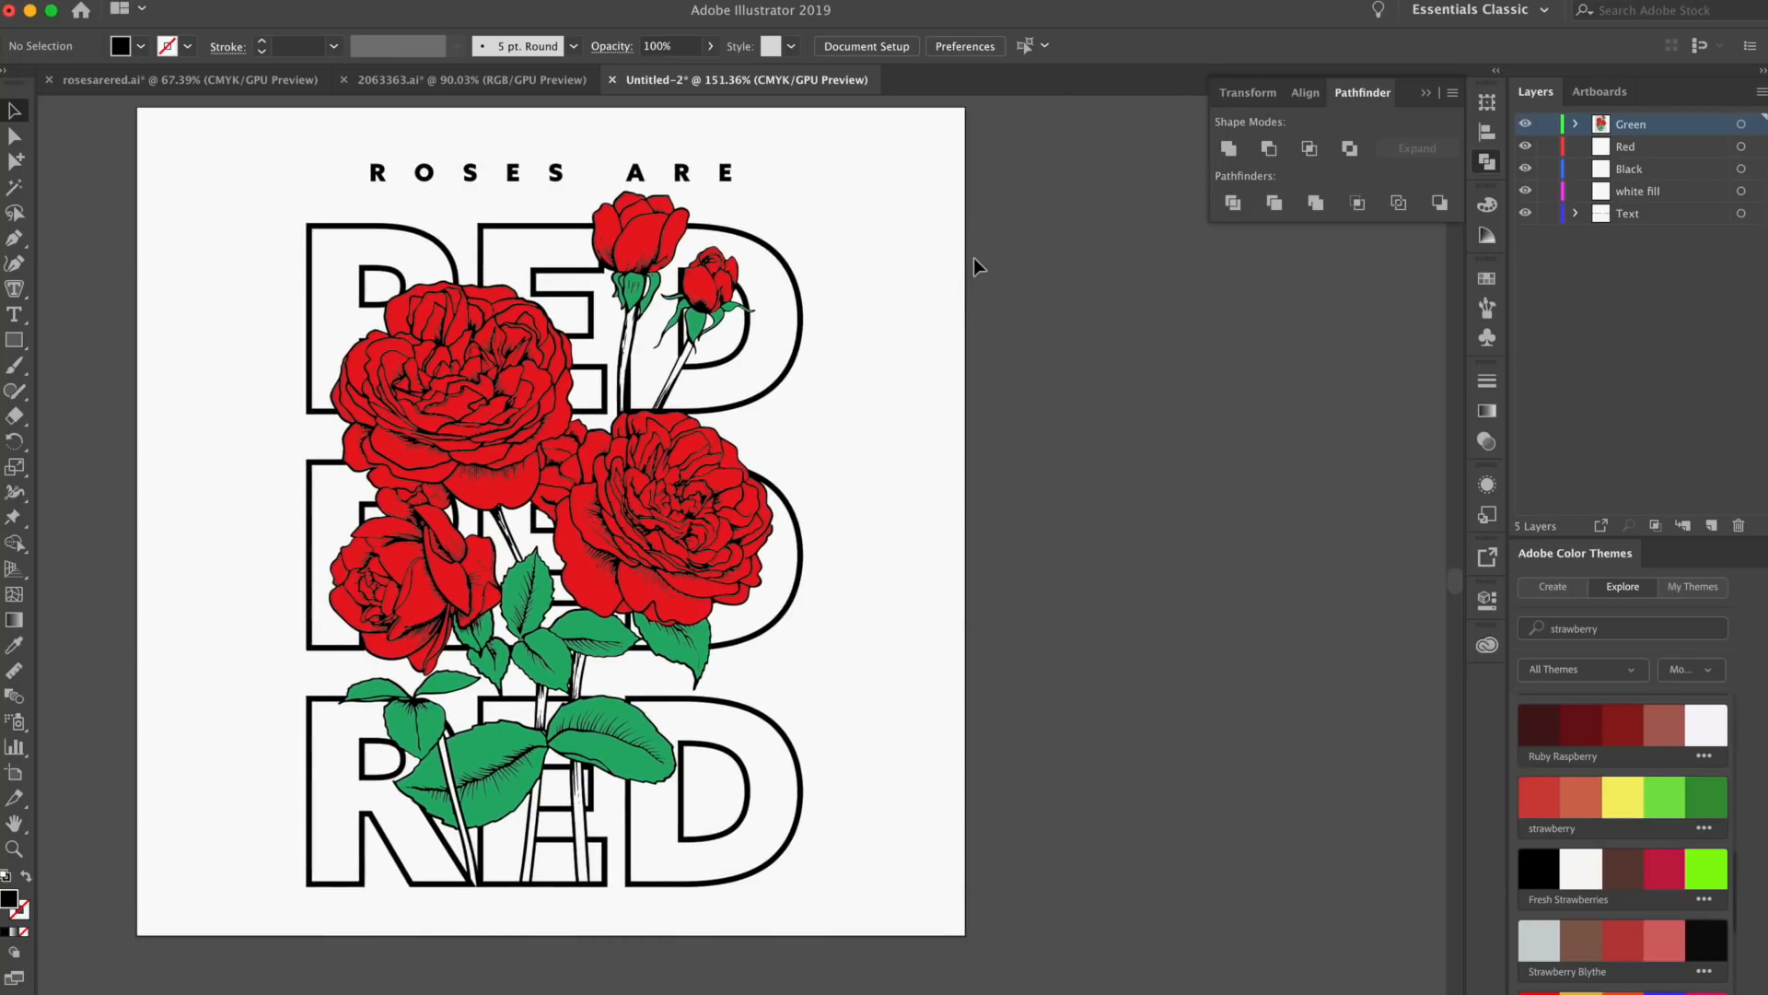